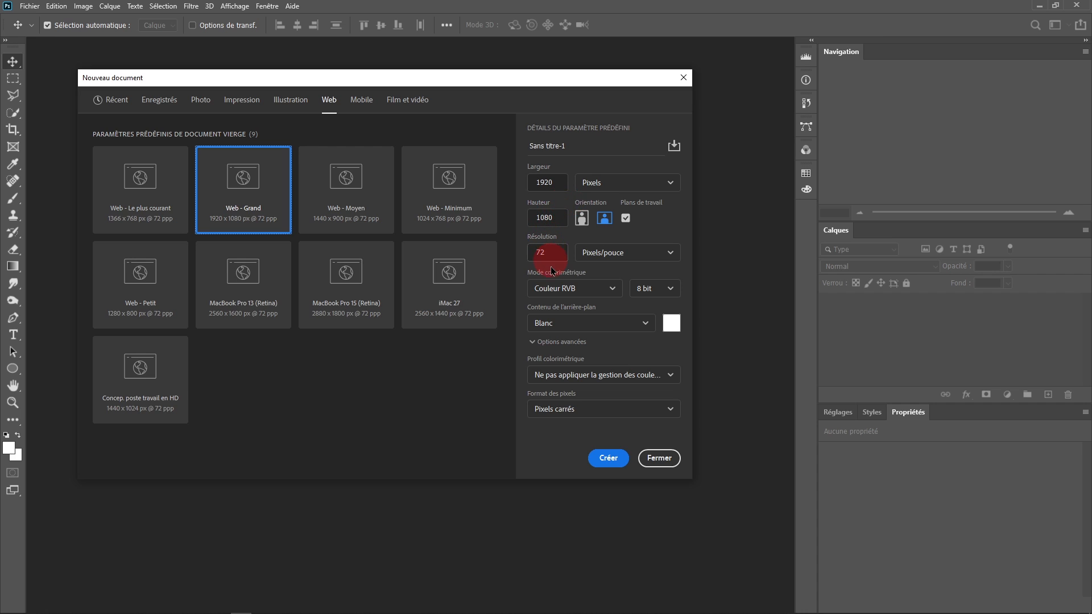
- Create the 1920 x 1080 px, 72 ppi RGB document with artboards turned off and the sRGB IEC61966-2.1 colour profile
click(627, 220)
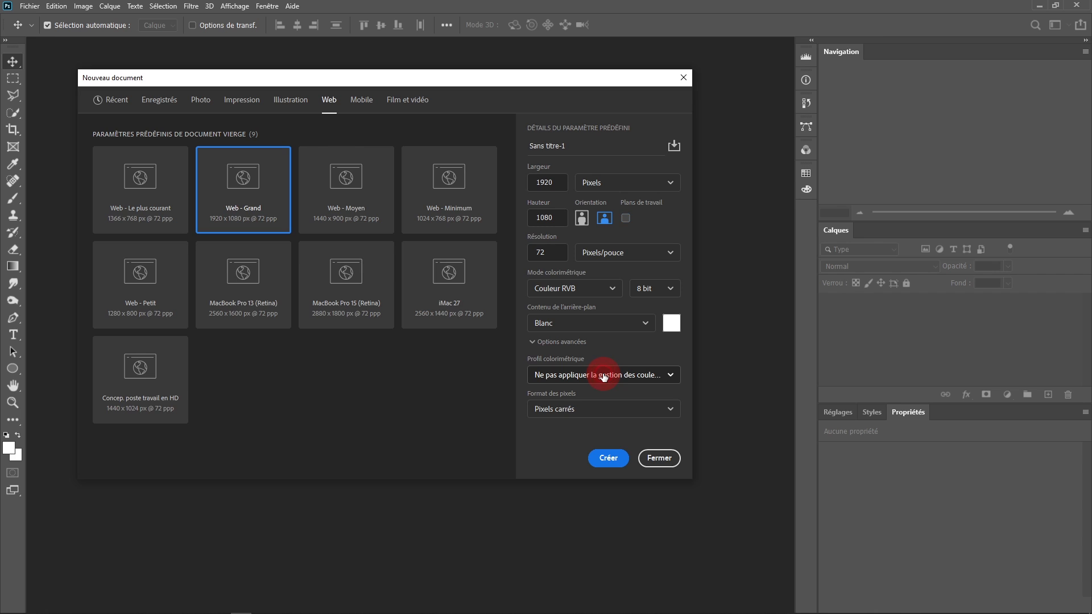
click(604, 376)
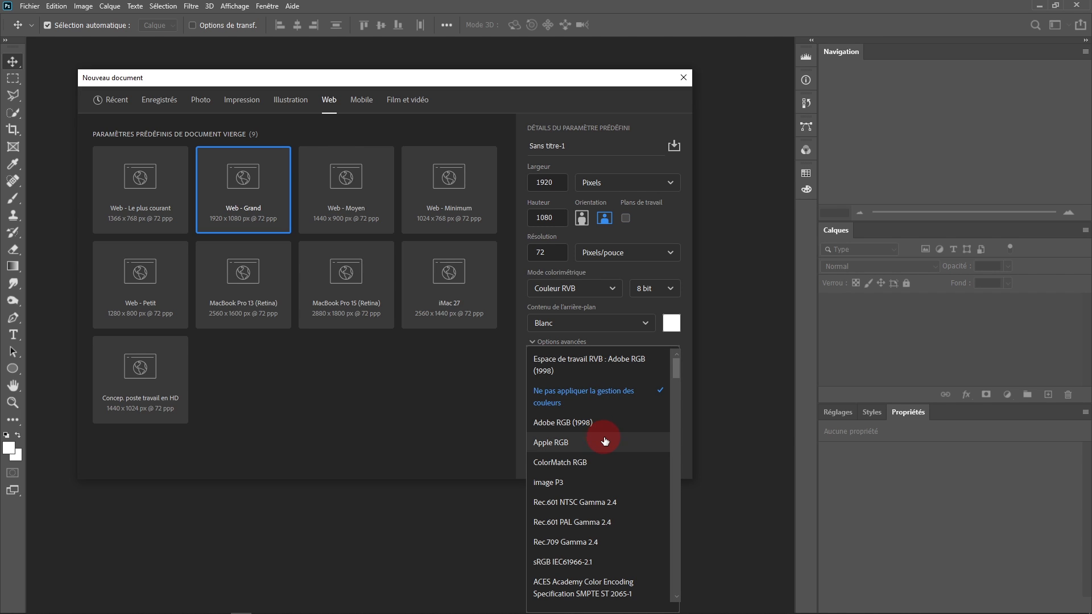
click(588, 563)
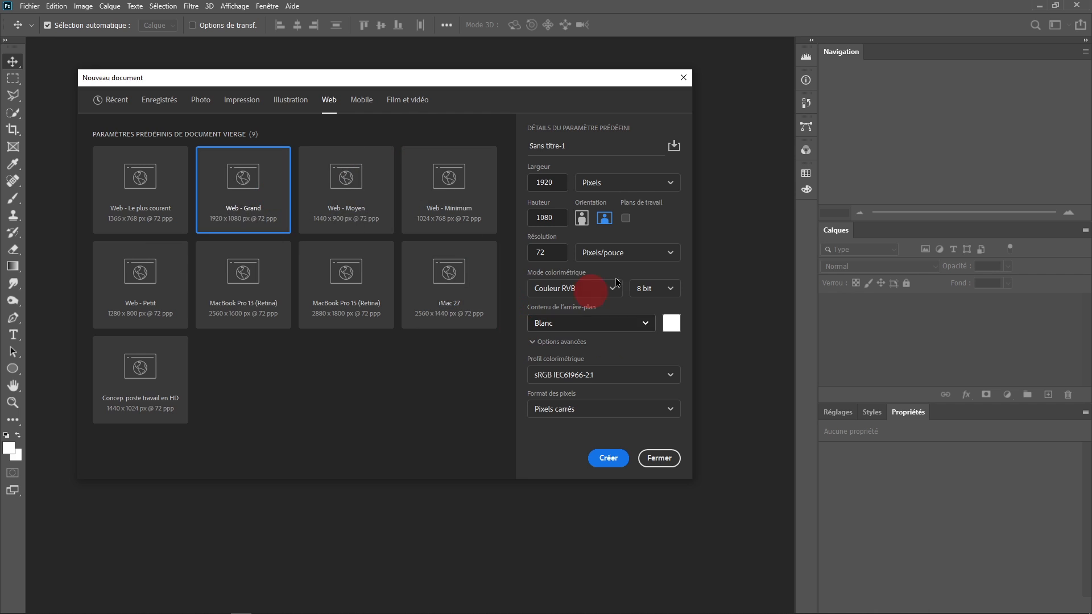
click(609, 458)
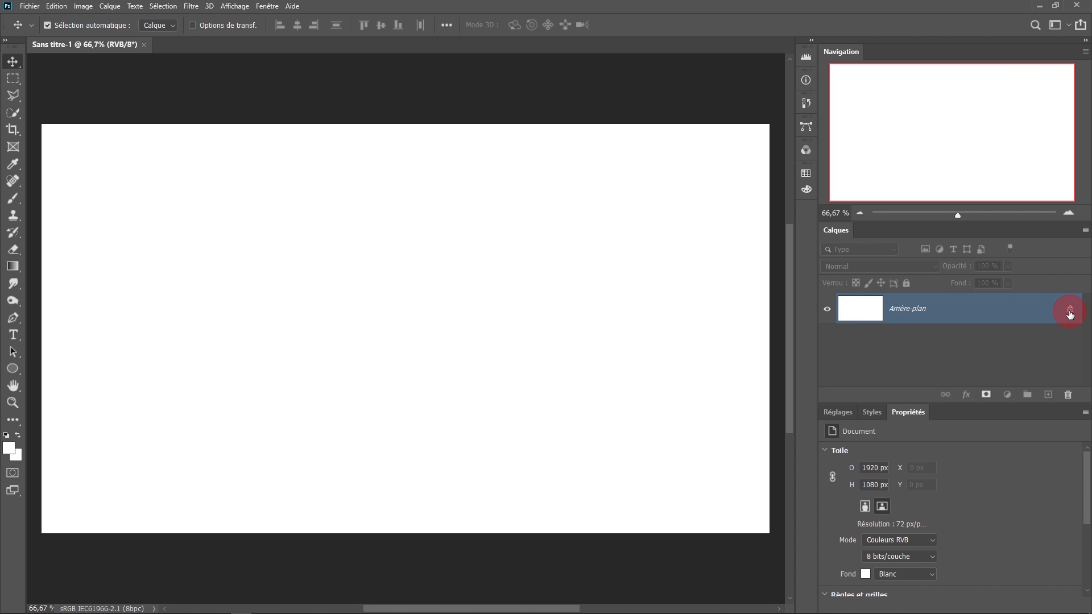
- Unlock the background layer and rename it "images"
click(1070, 312)
double_click(904, 312)
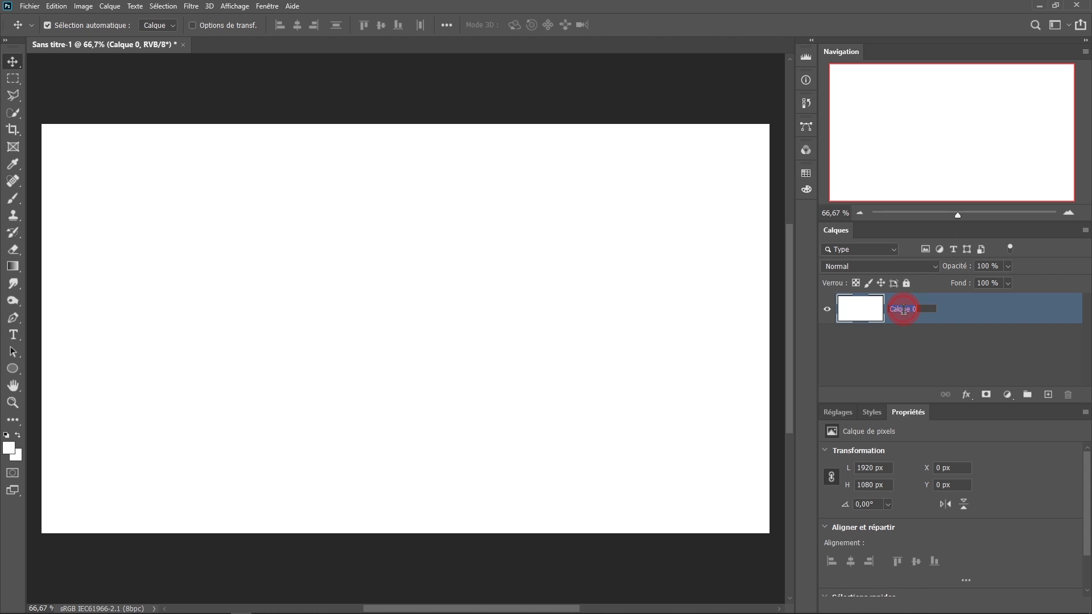
text(images)
click(903, 378)
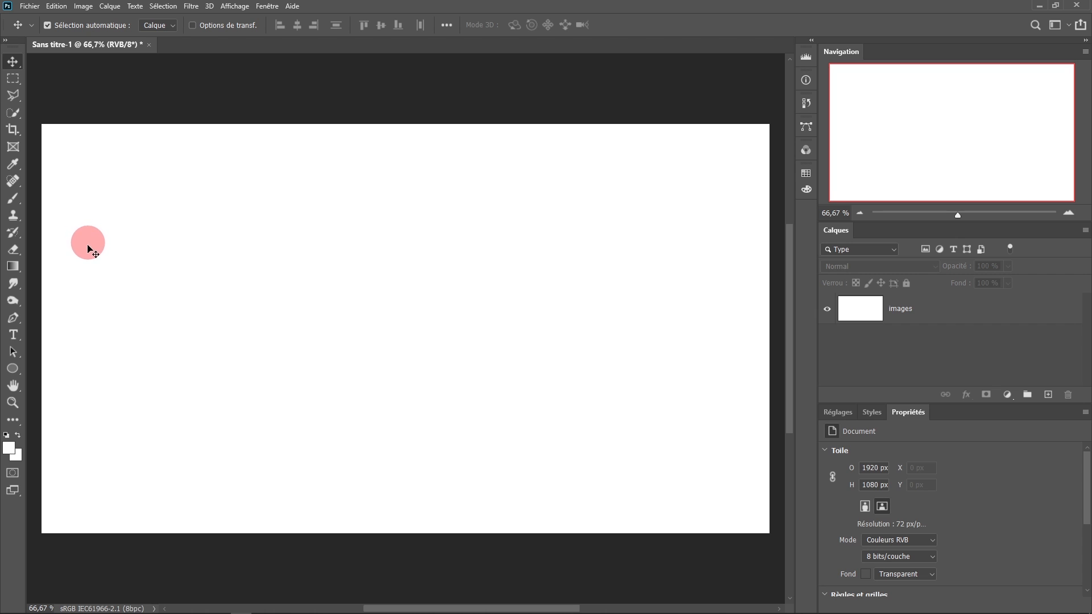
- Add the placeholder text "xx" in Open Sans Regular, 20 pt, near the lower-left corner of the canvas
click(12, 339)
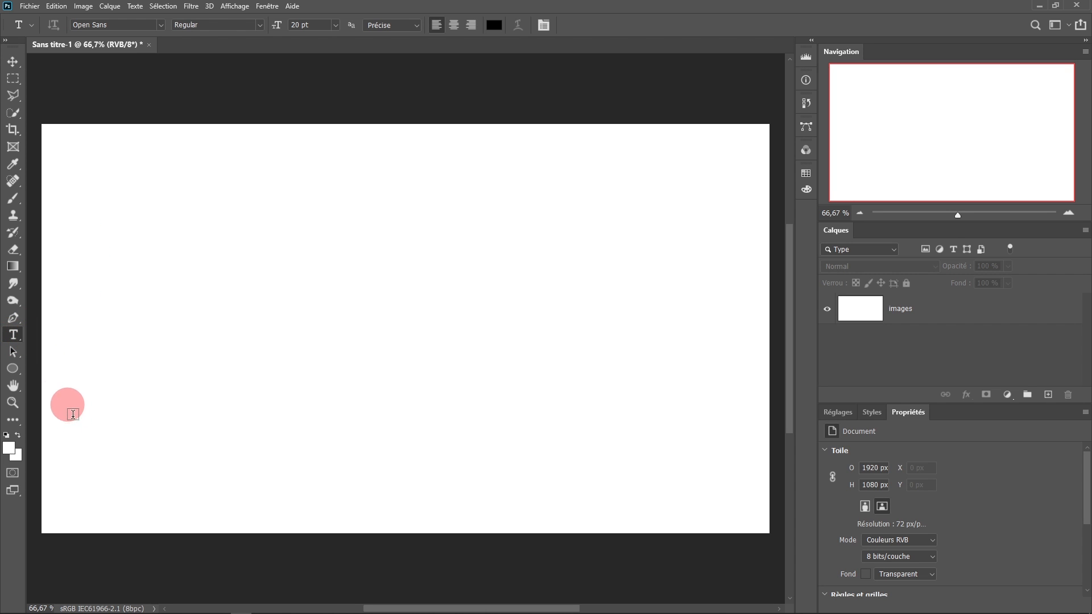
click(98, 460)
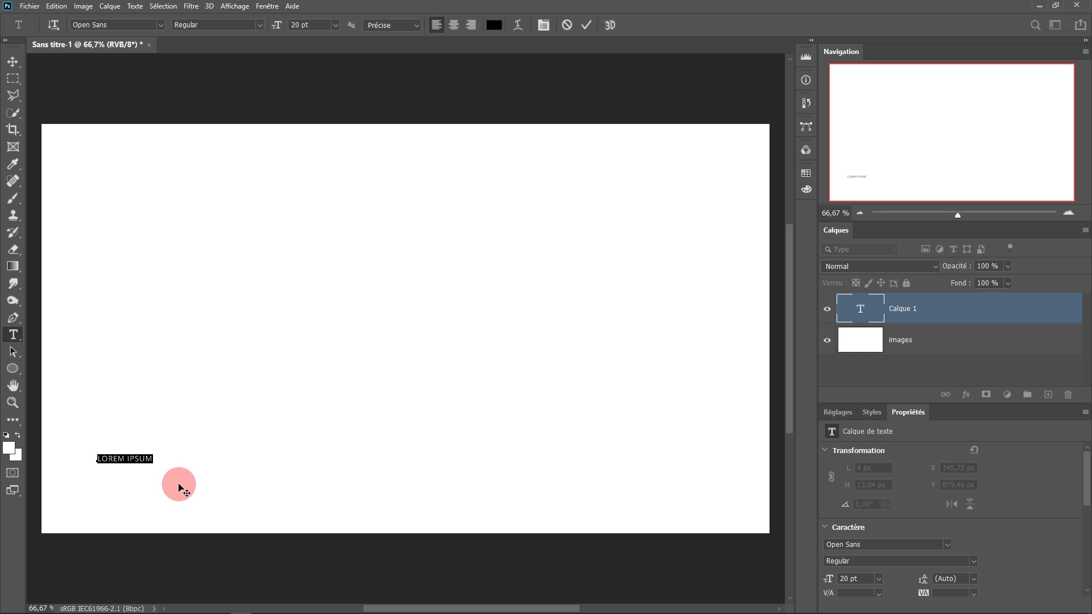
text(xx)
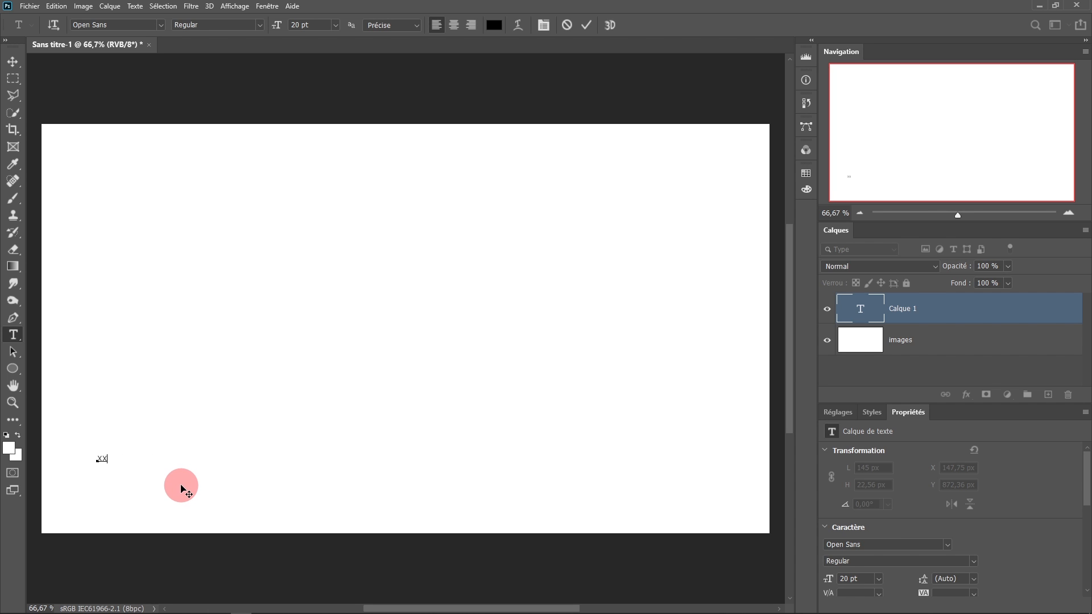
click(13, 61)
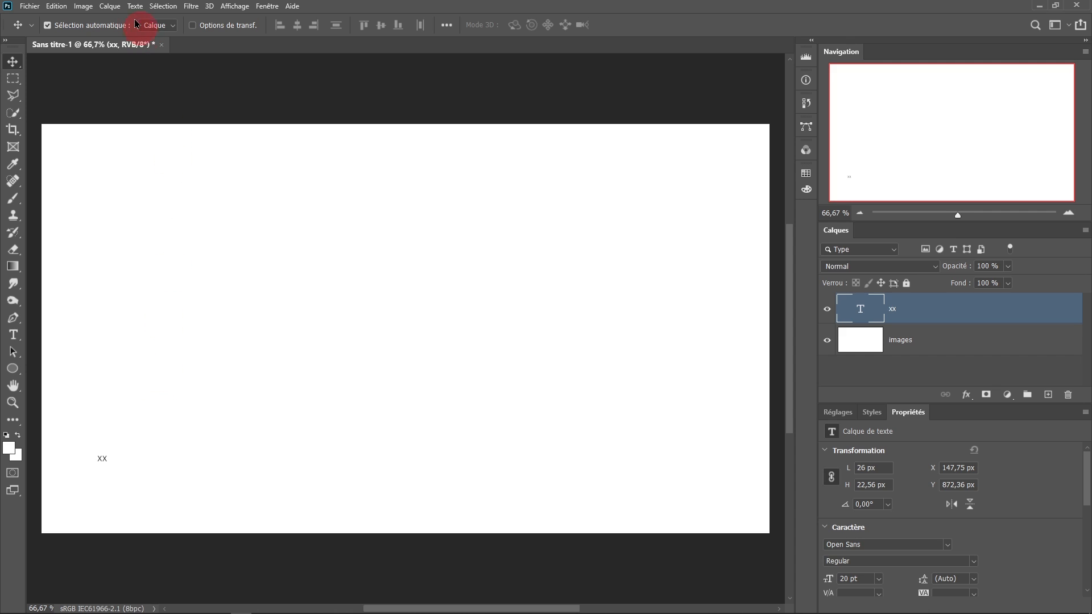
click(82, 6)
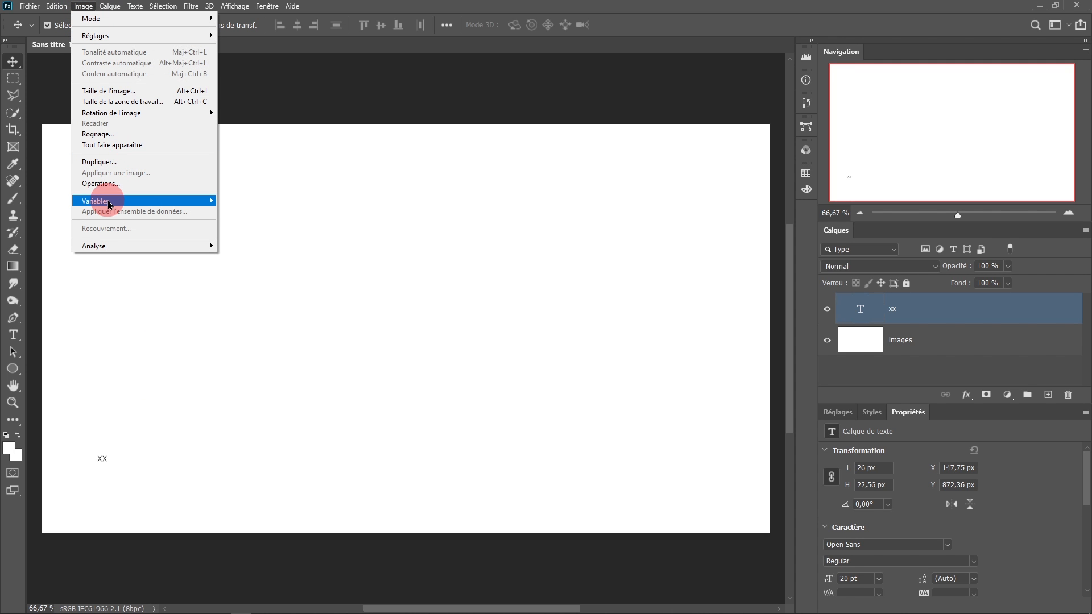
mouse_move(109, 205)
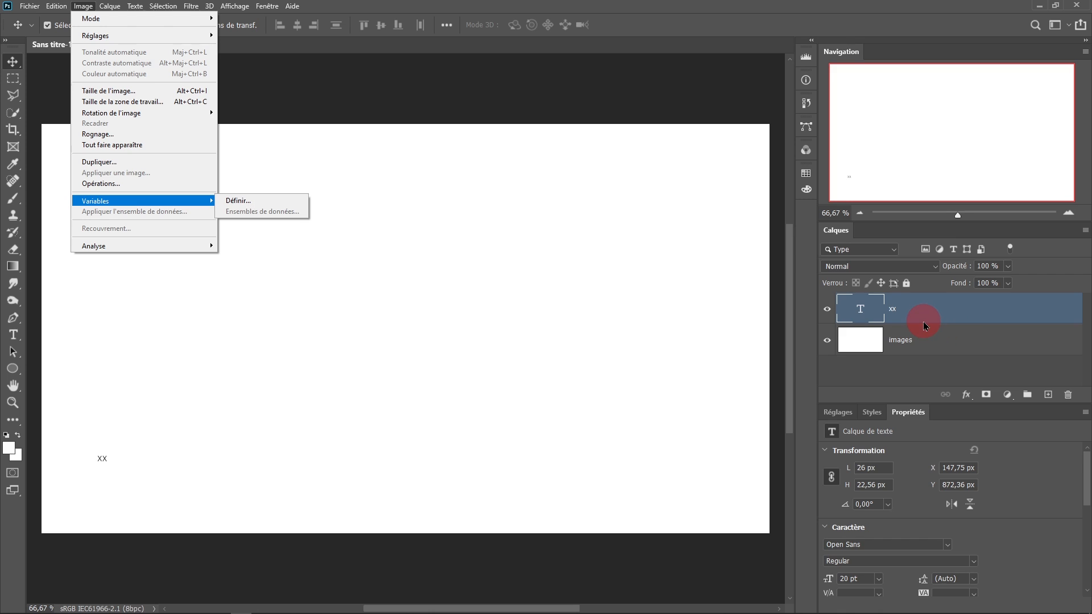
click(238, 265)
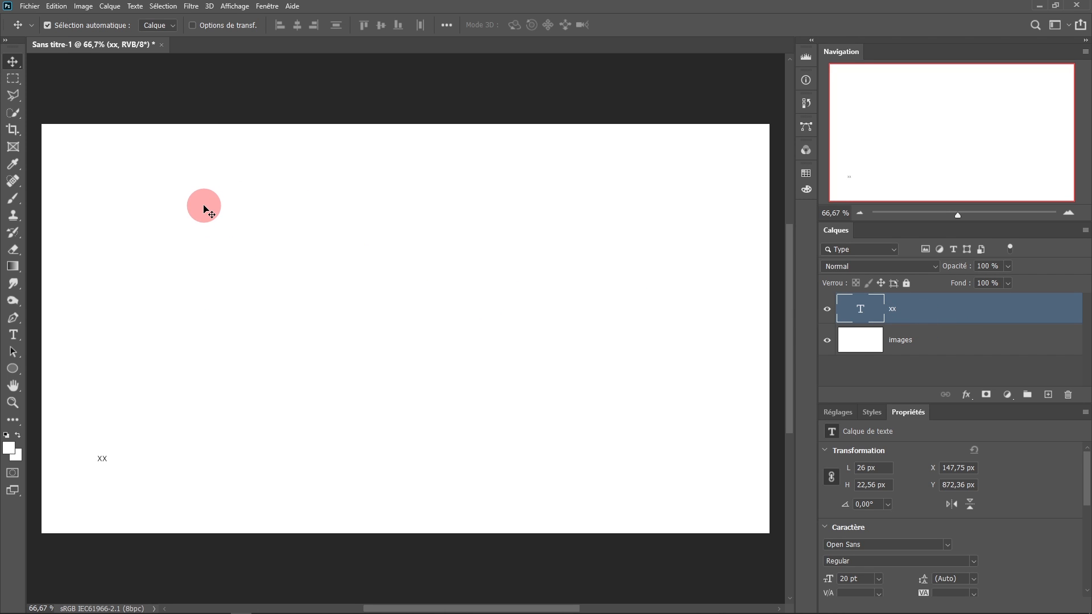
- Rename the "xx" text layer as "nombres"
double_click(894, 310)
text(nombre)
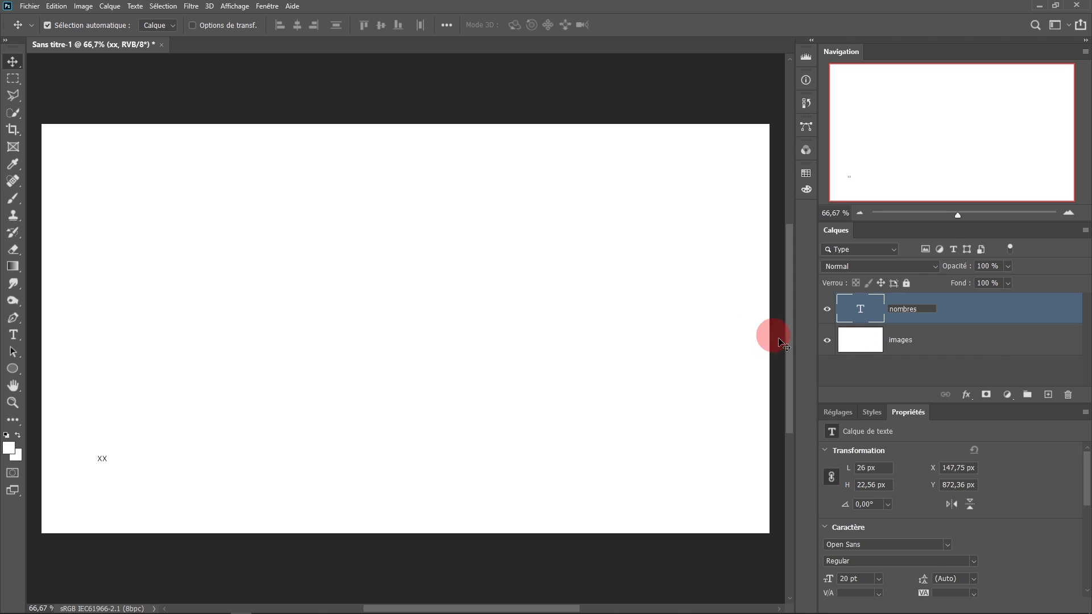
text(s)
key(Return)
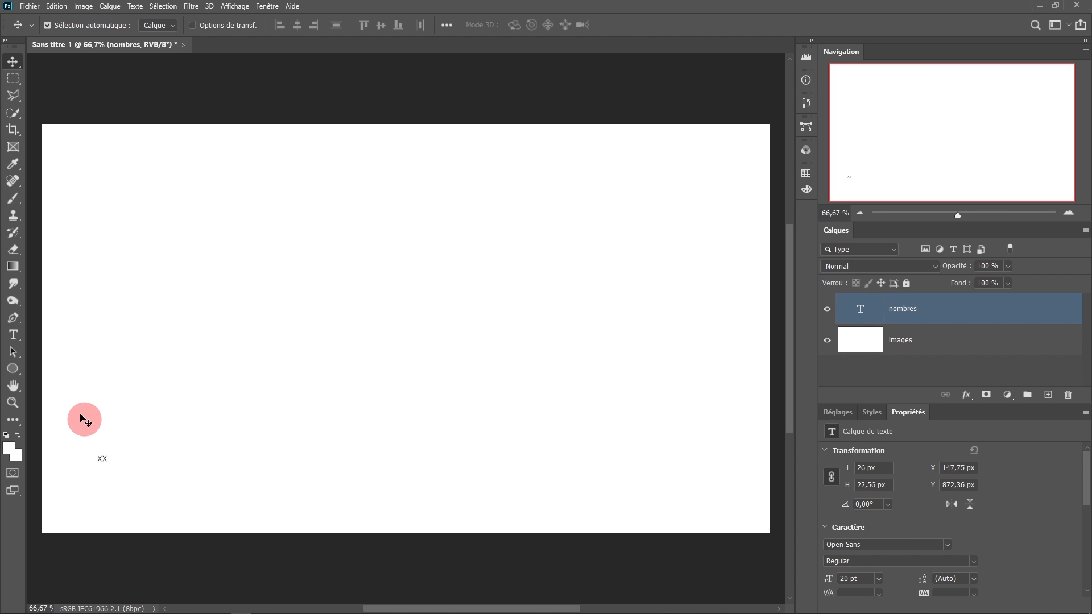
- Draw a white circle about 92 px in diameter, without a stroke, just above the "xx" text
click(7, 373)
drag(8, 373, 50, 394)
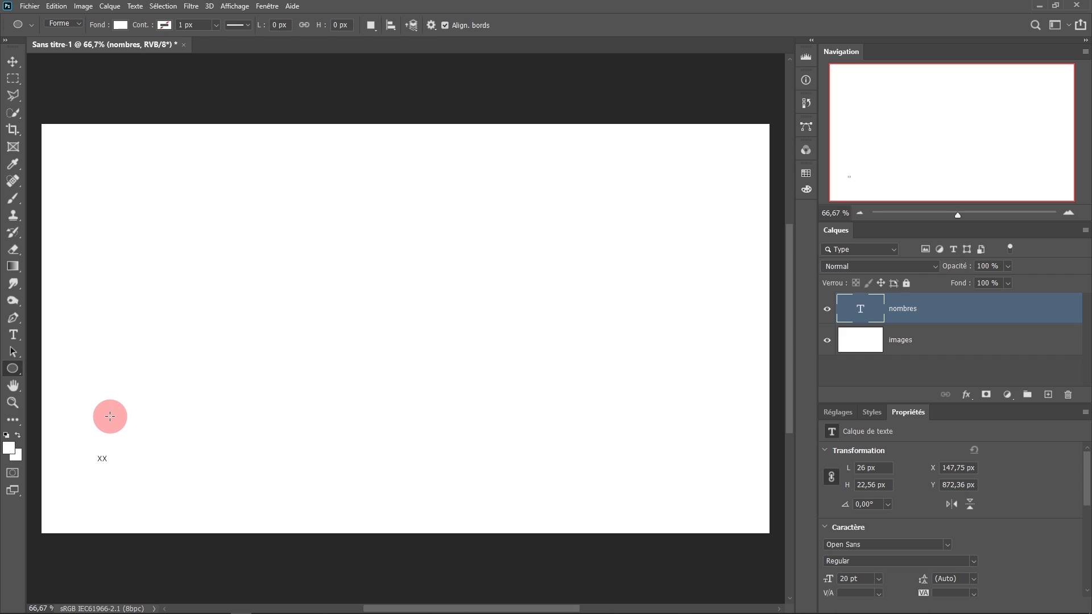
drag(102, 407, 142, 437)
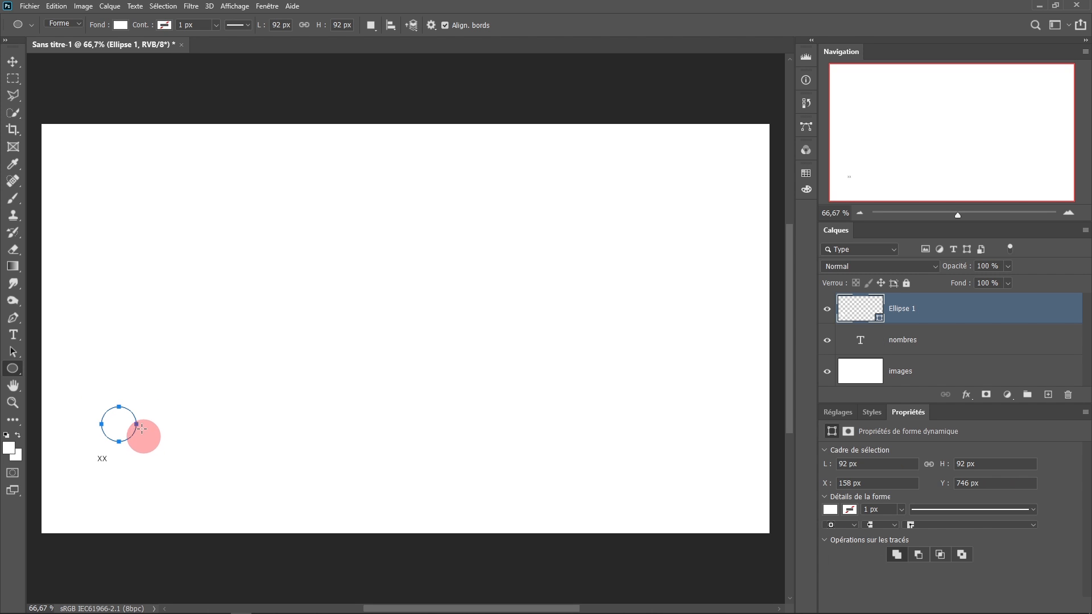
- Align the circle and the "nombres" text on their horizontal and vertical centres
click(13, 62)
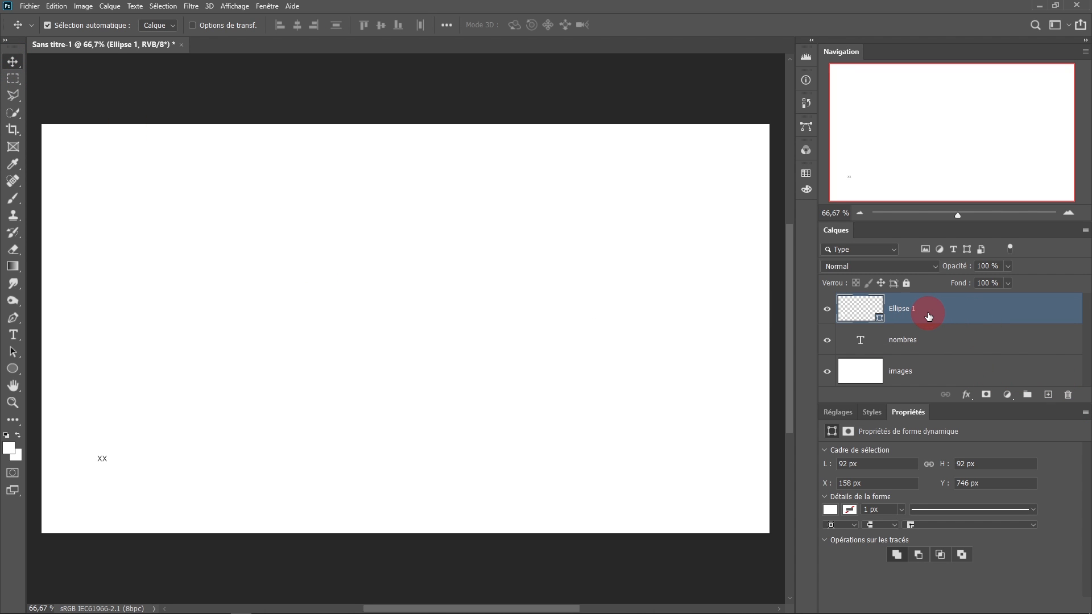
ctrl+click(932, 344)
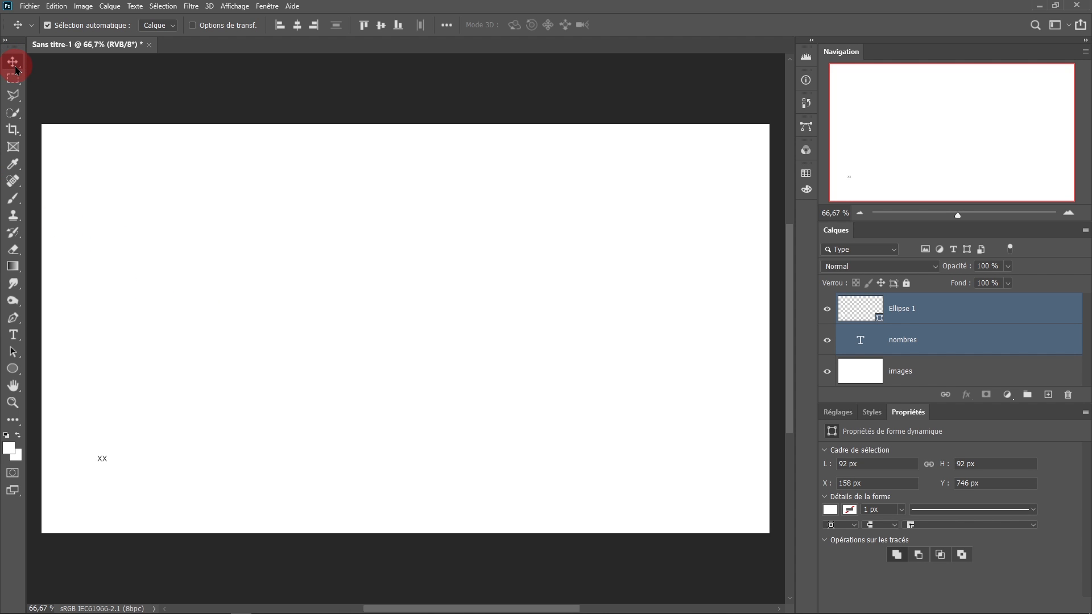
click(296, 33)
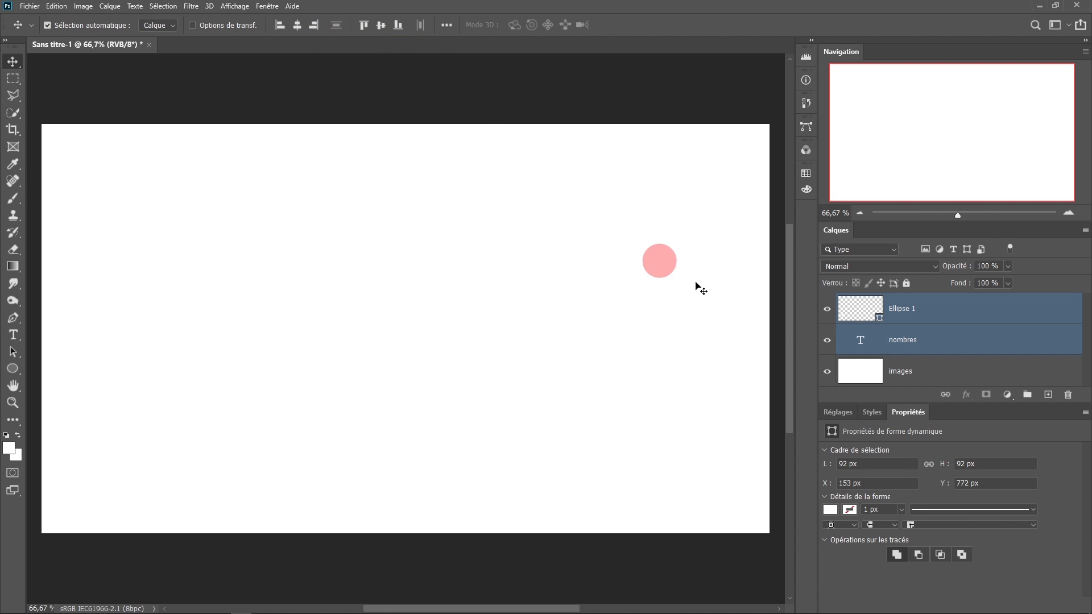
- Hide the "images" layer and reorder the circle's layer beneath the "nombres" text layer
click(828, 372)
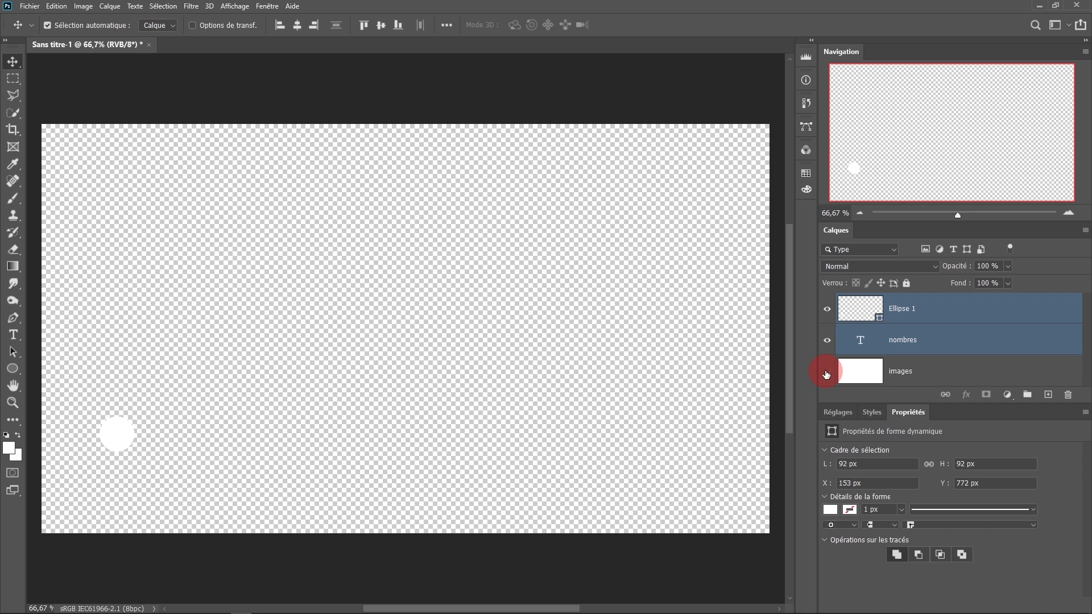
click(827, 372)
click(823, 373)
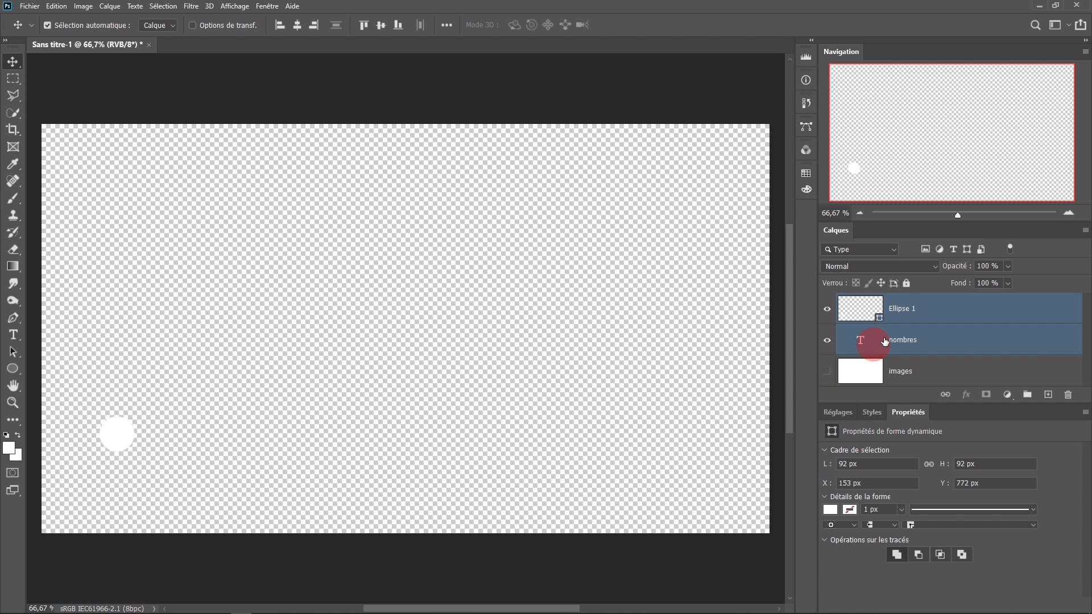
click(917, 309)
drag(917, 309, 927, 353)
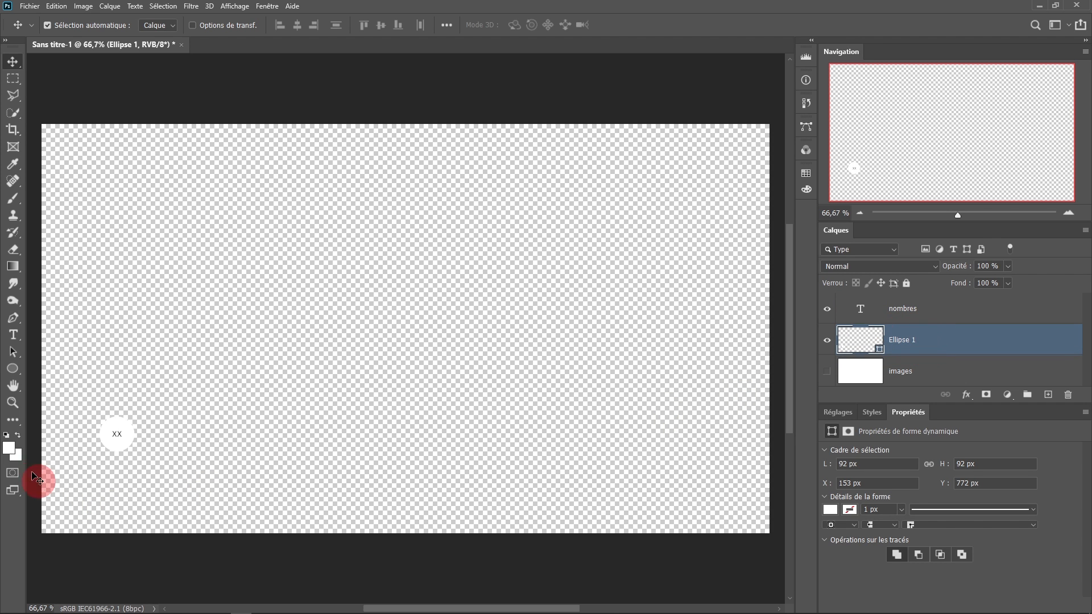
- Link the text and circle layers and move them toward the canvas's lower-left corner, with the circle at about X 95 px, Y 909 px
shift+click(933, 315)
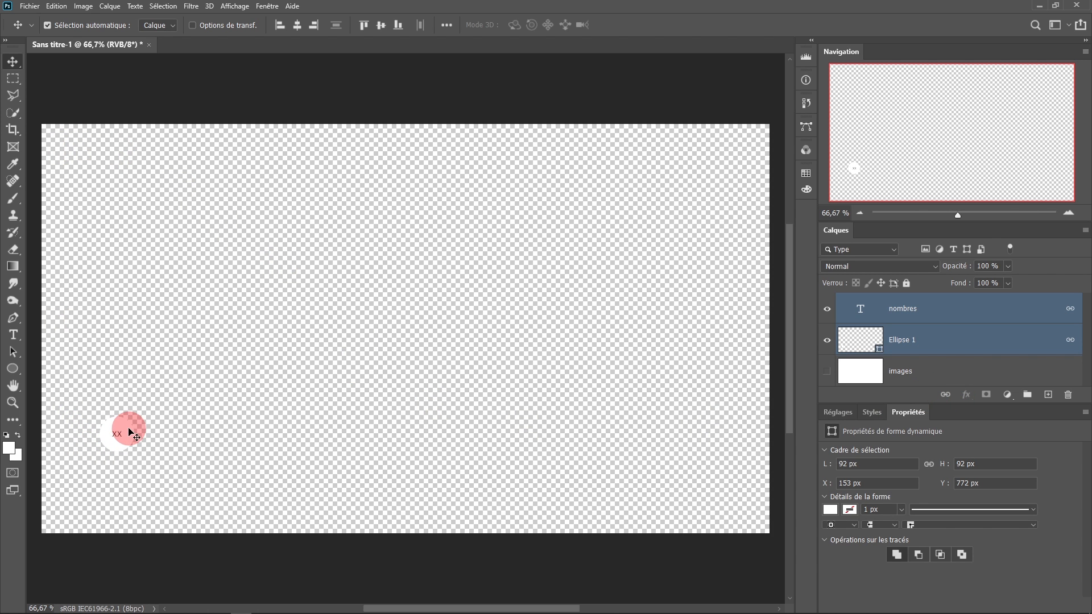
drag(114, 437, 97, 488)
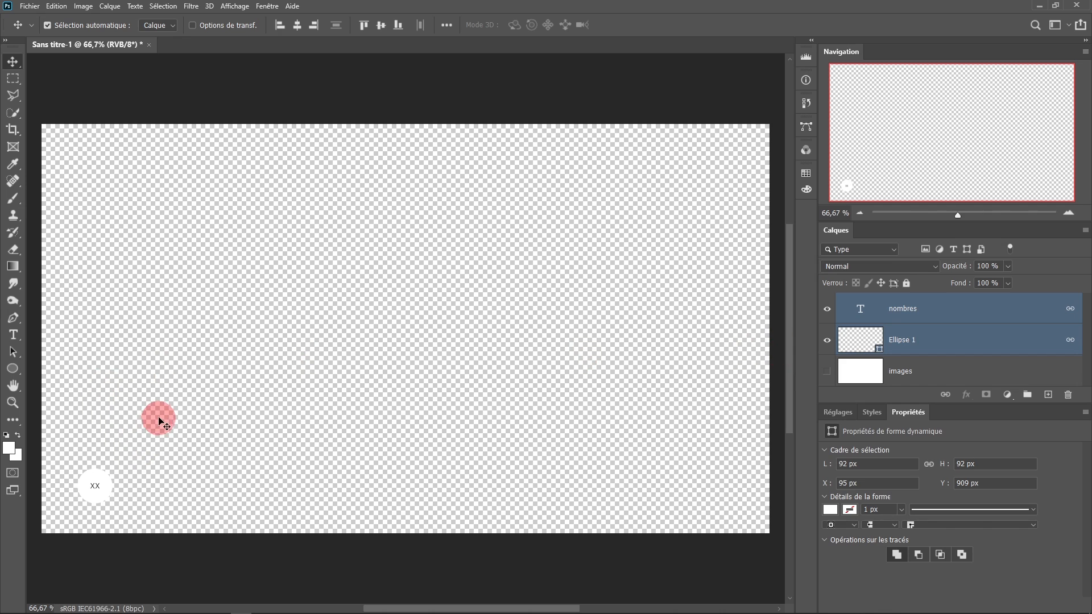
- Show the "images" layer again and give the circle a drop shadow with 140° angle, 7 px distance and 3 px size
click(829, 373)
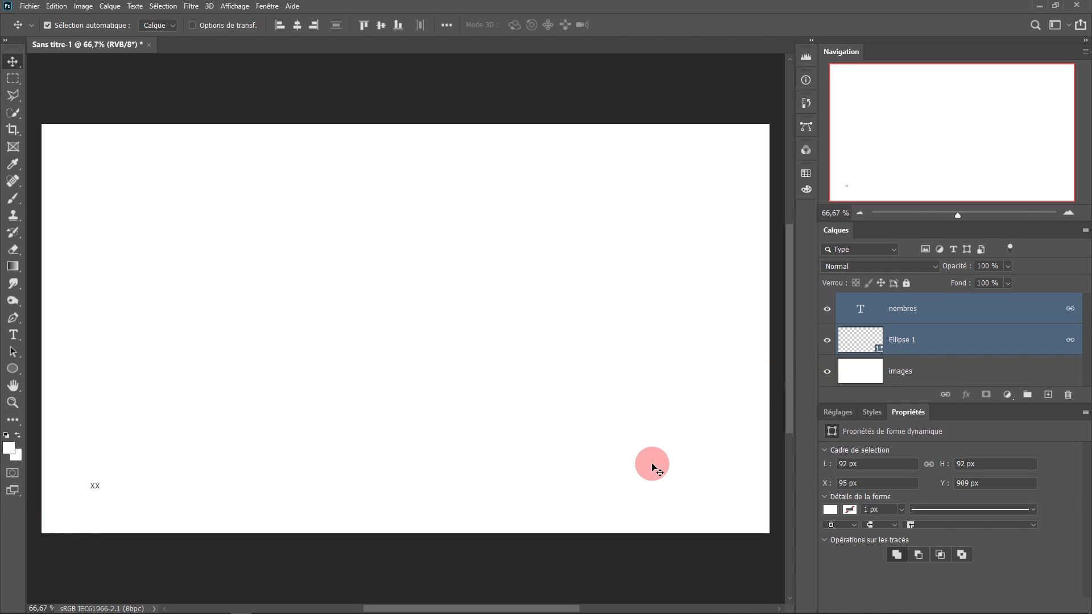
click(921, 344)
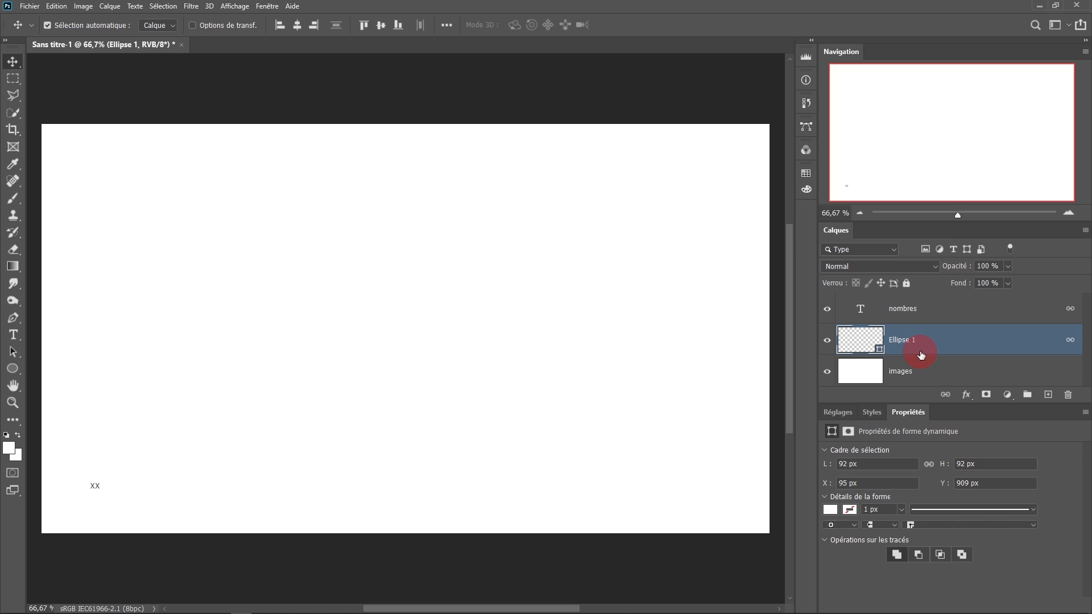
click(966, 395)
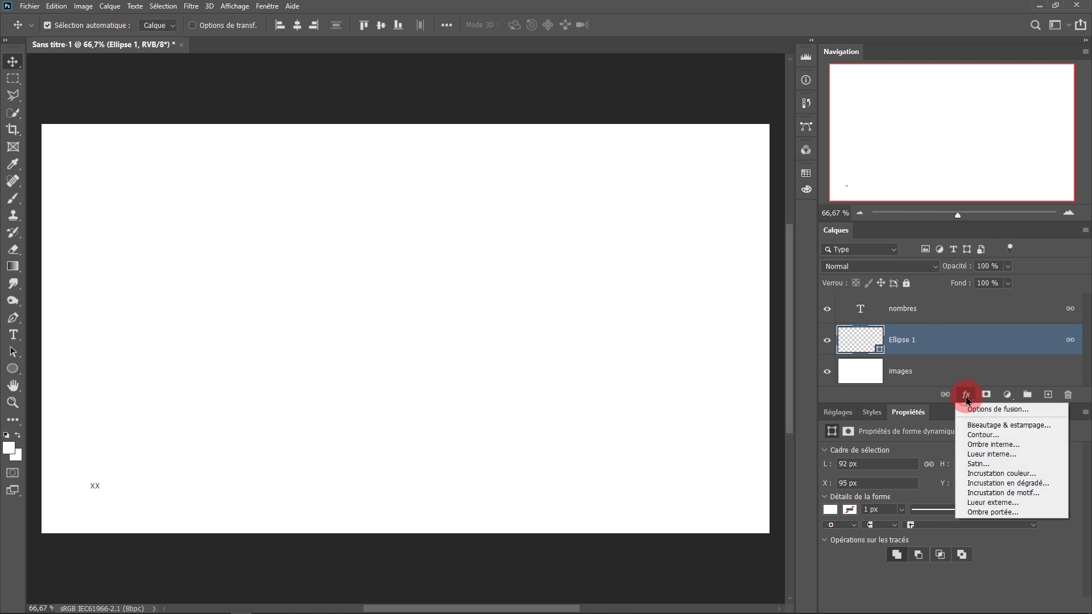
click(986, 512)
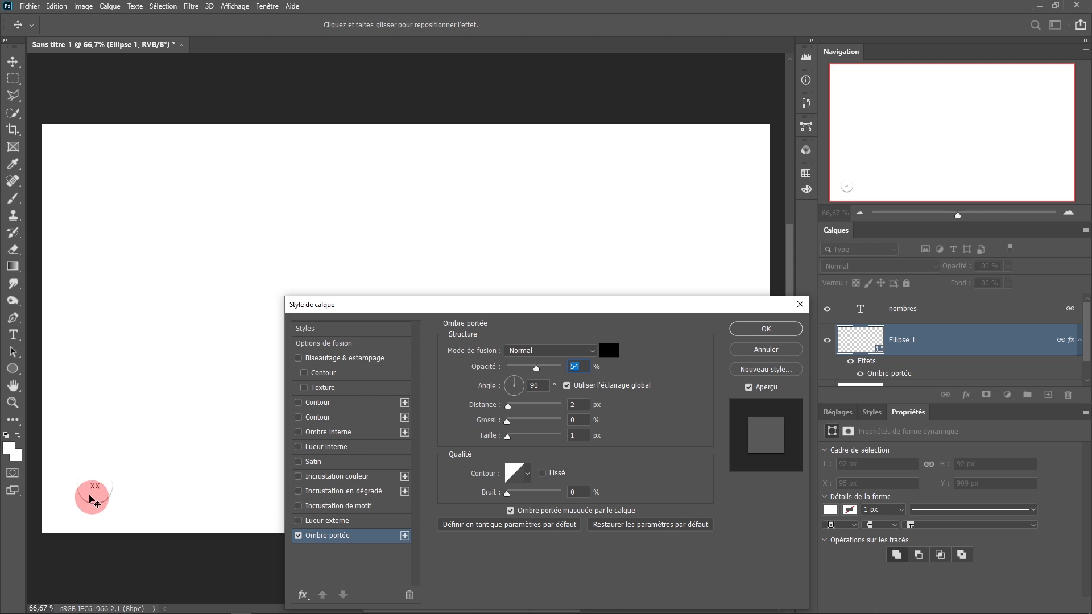
drag(100, 498, 100, 497)
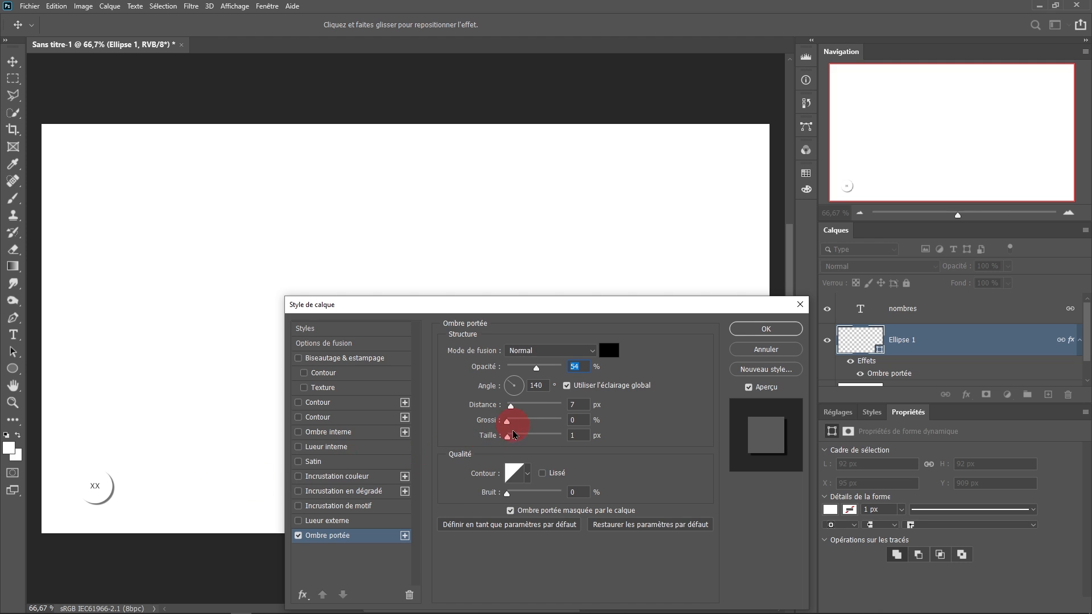
mouse_move(513, 444)
mouse_down()
mouse_move(525, 446)
mouse_move(511, 443)
mouse_up()
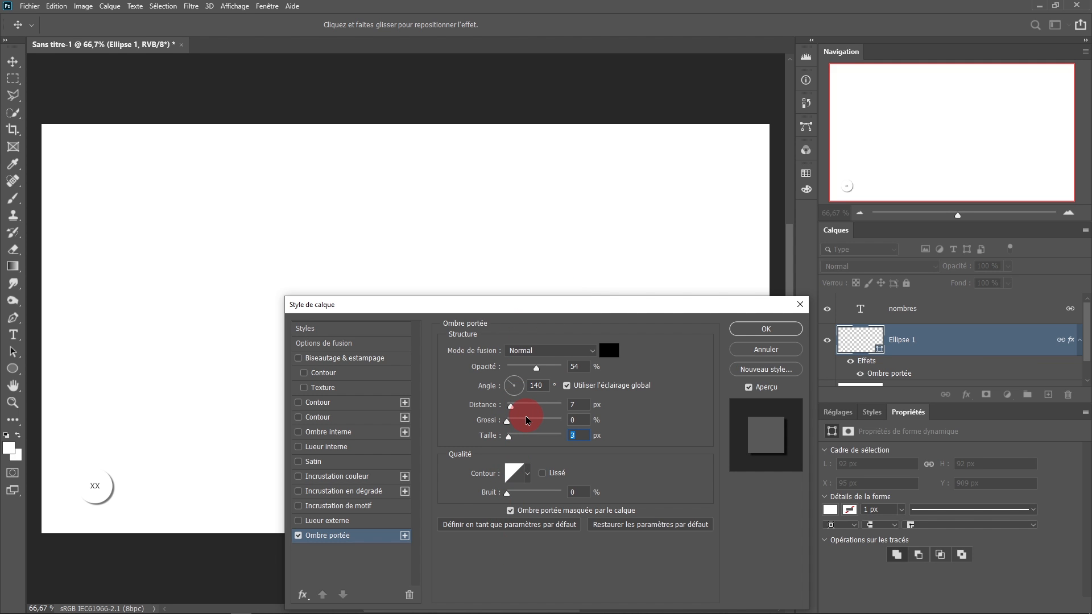
drag(546, 311, 512, 302)
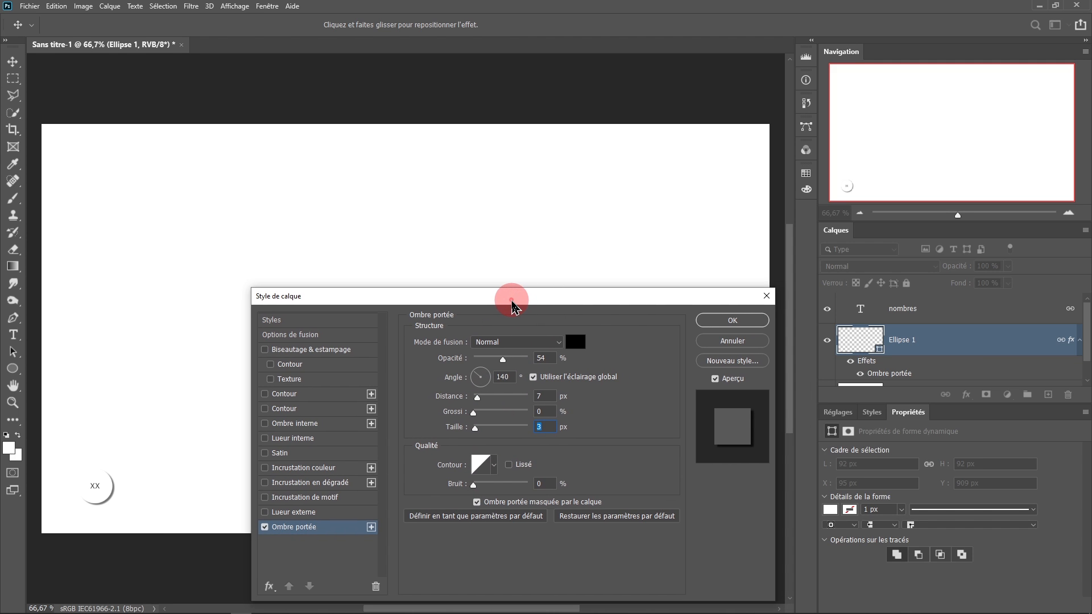
click(729, 322)
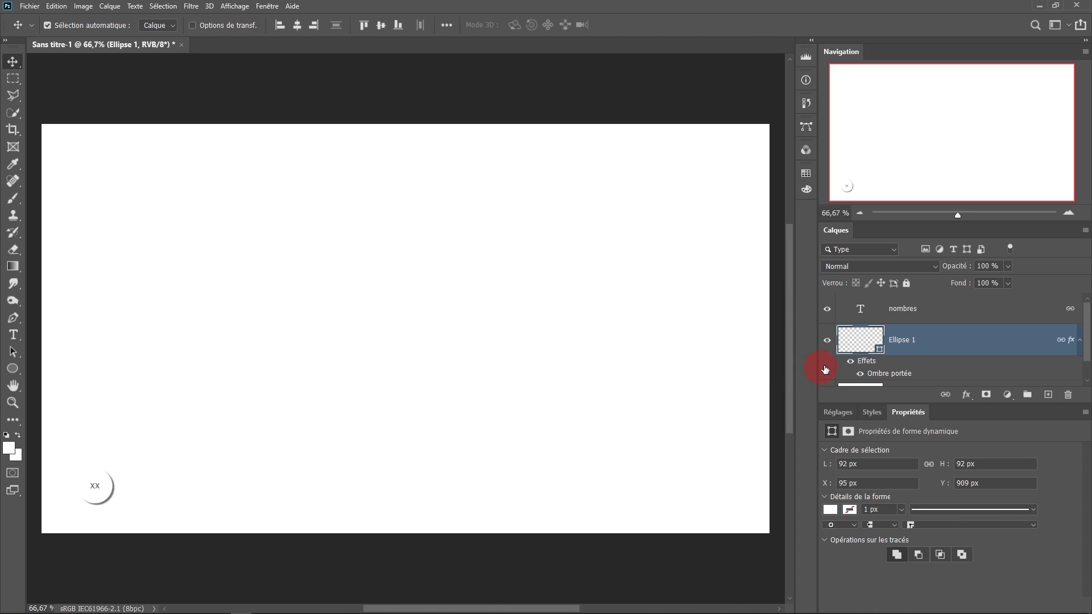
scroll(890, 329, down, 1)
scroll(893, 333, up, 1)
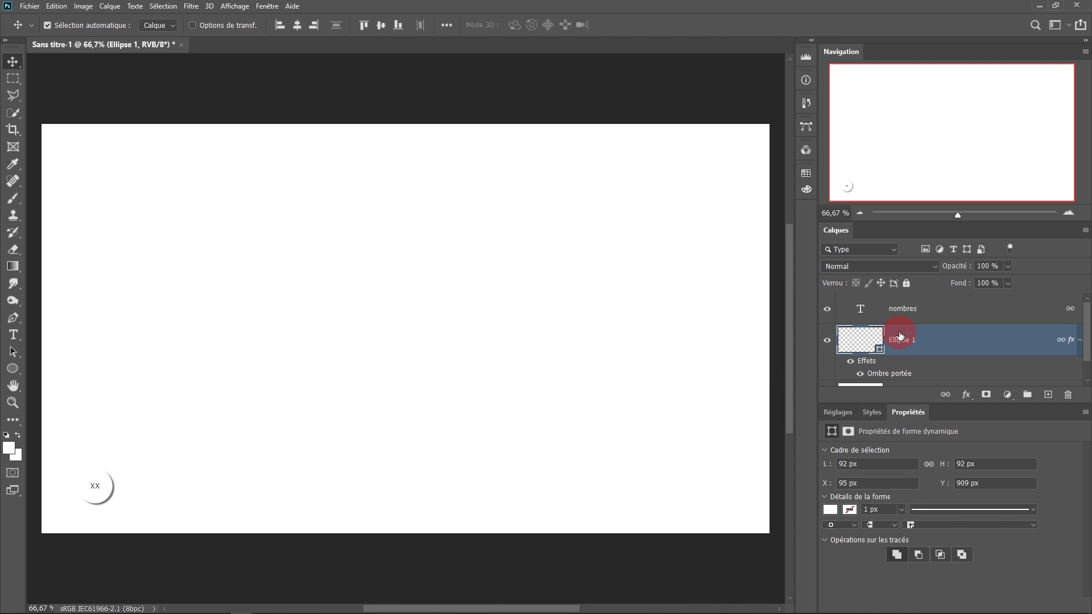
click(926, 311)
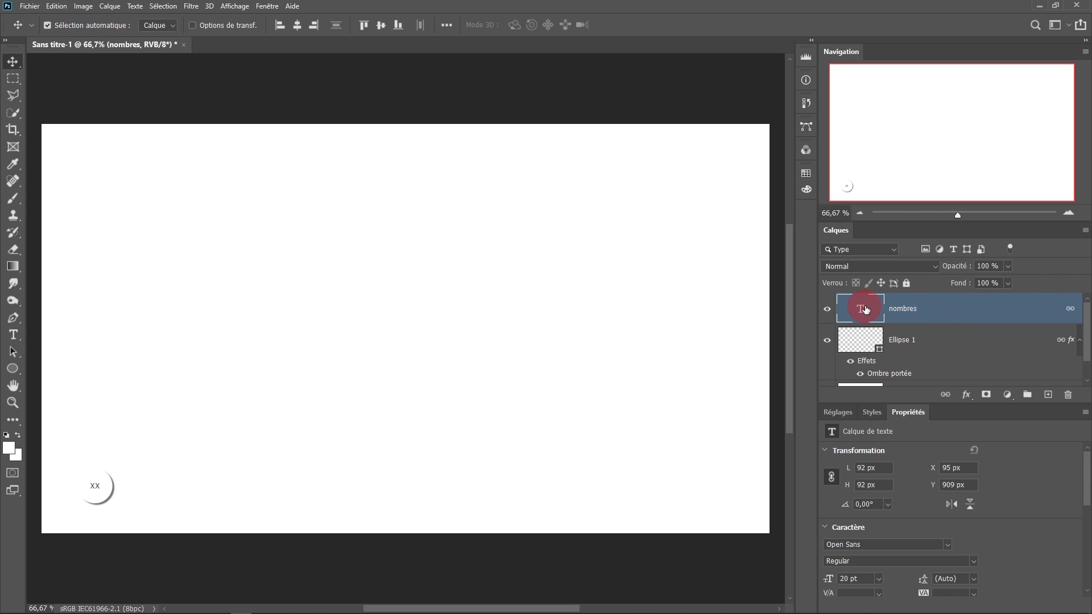
drag(865, 309, 916, 359)
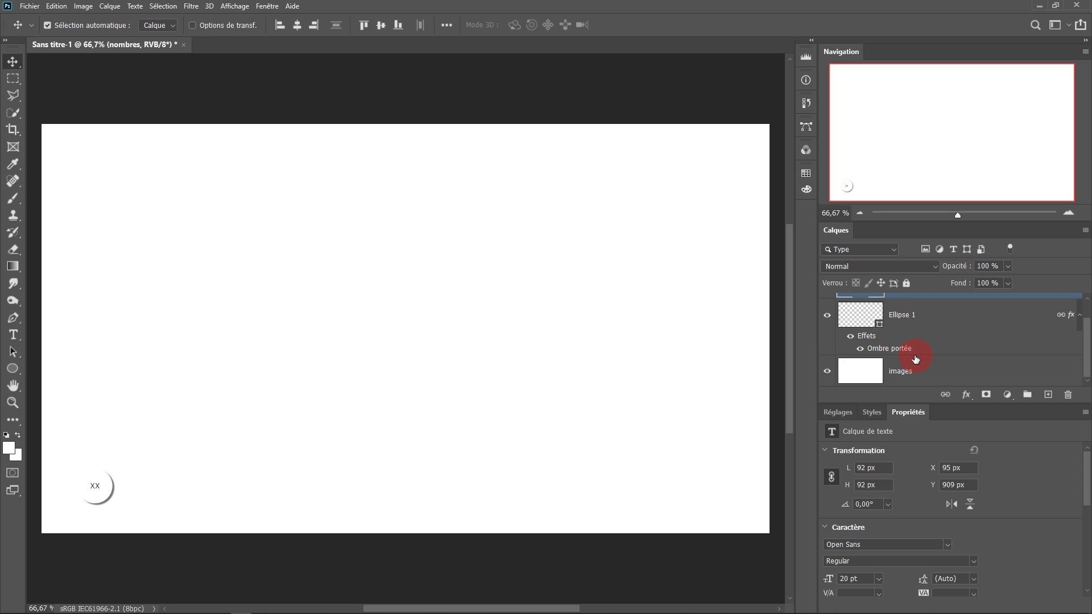
click(925, 372)
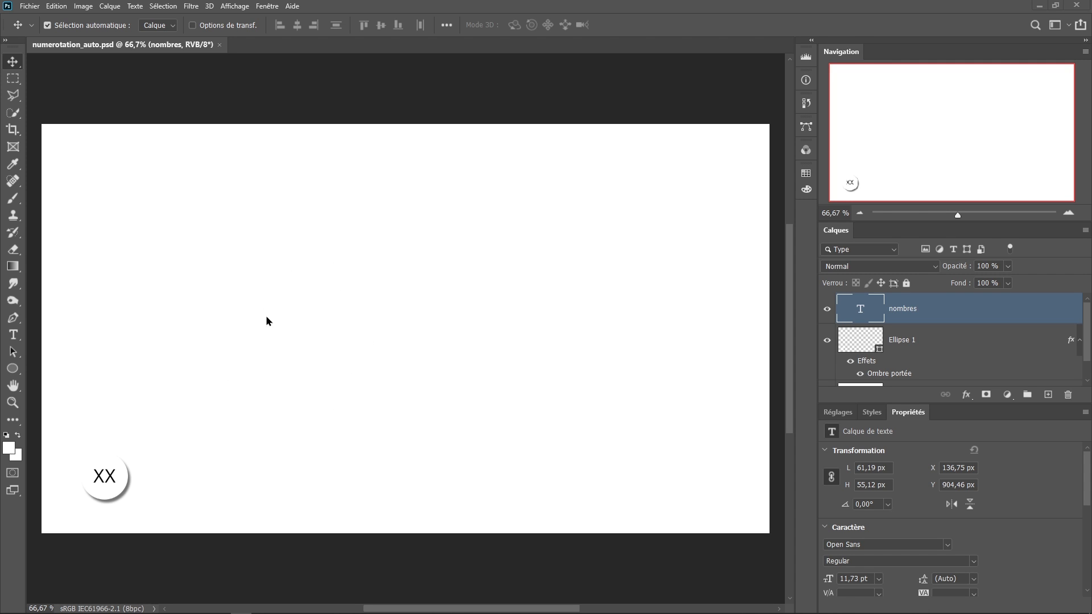
click(83, 6)
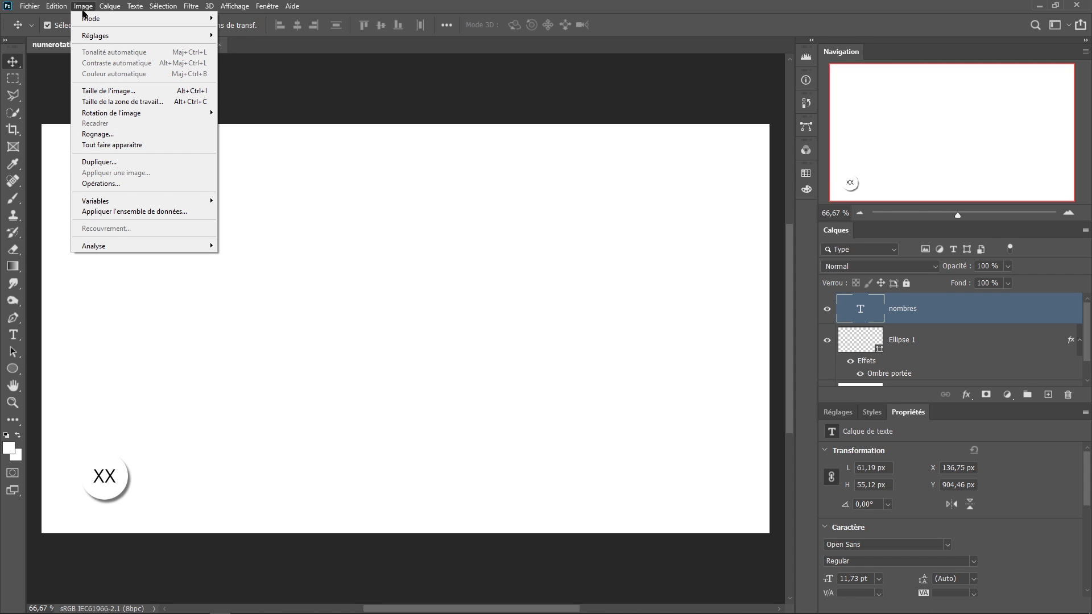
mouse_move(121, 207)
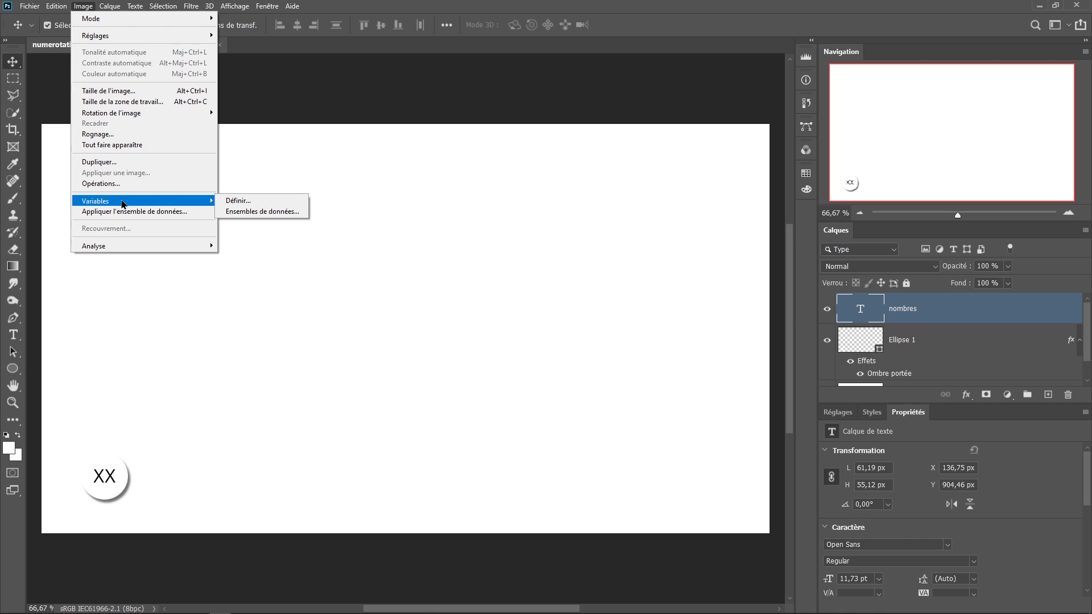
click(305, 373)
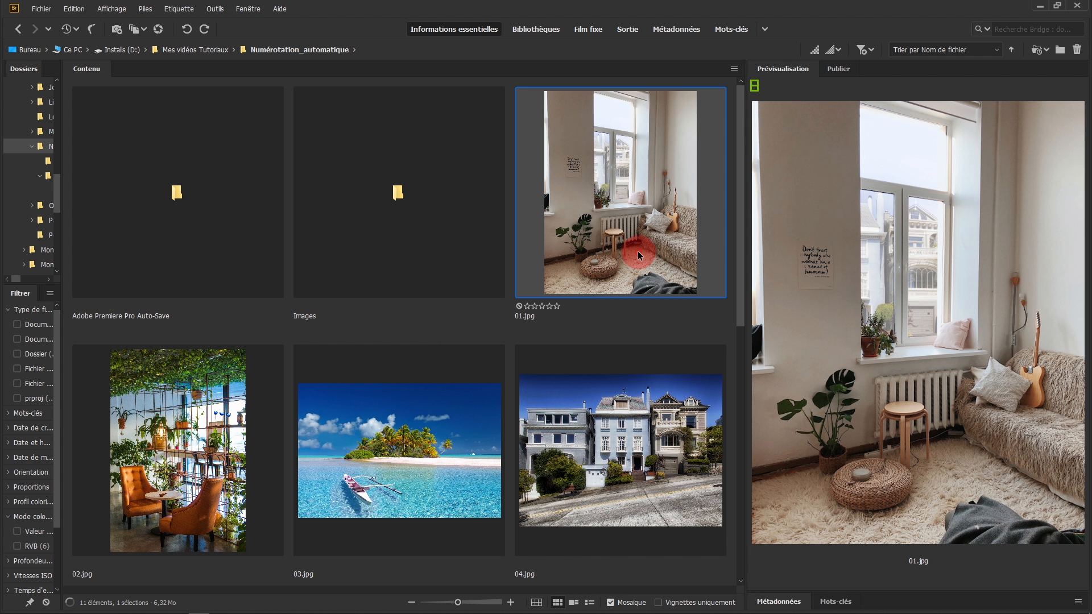
- Look through the Numérotation_automatique folder in Adobe Bridge, checking how the image files are named and which data file sits beside them
scroll(637, 251, down, 3)
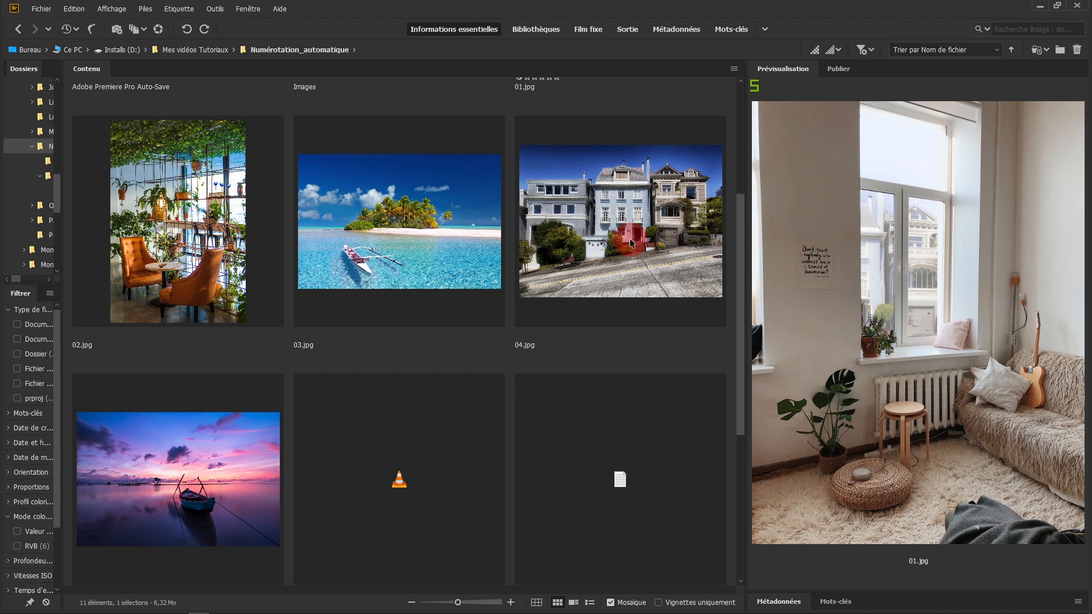
scroll(632, 241, up, 3)
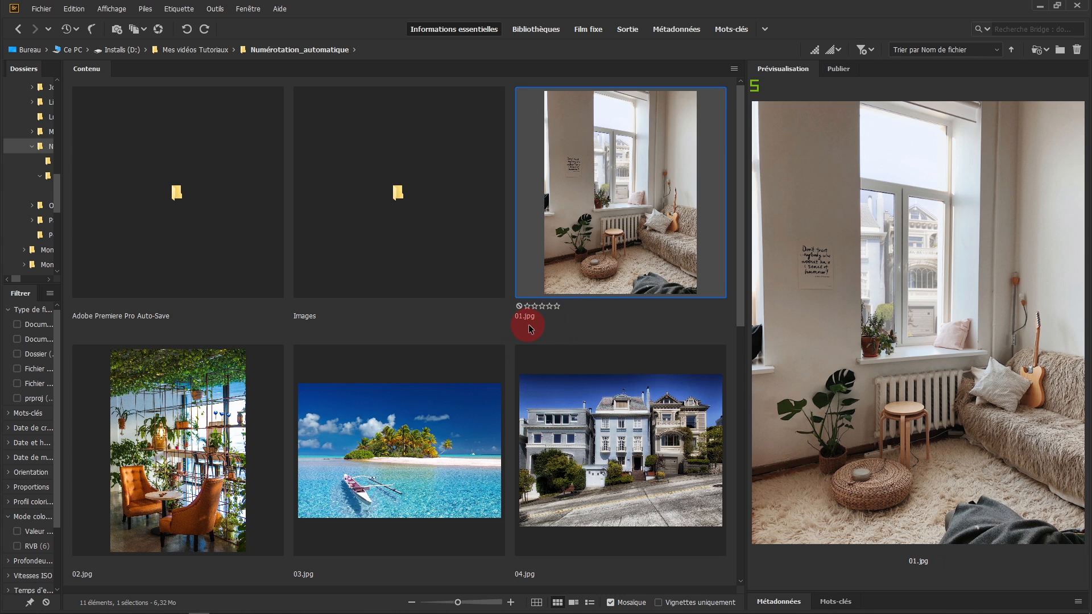
scroll(259, 385, down, 3)
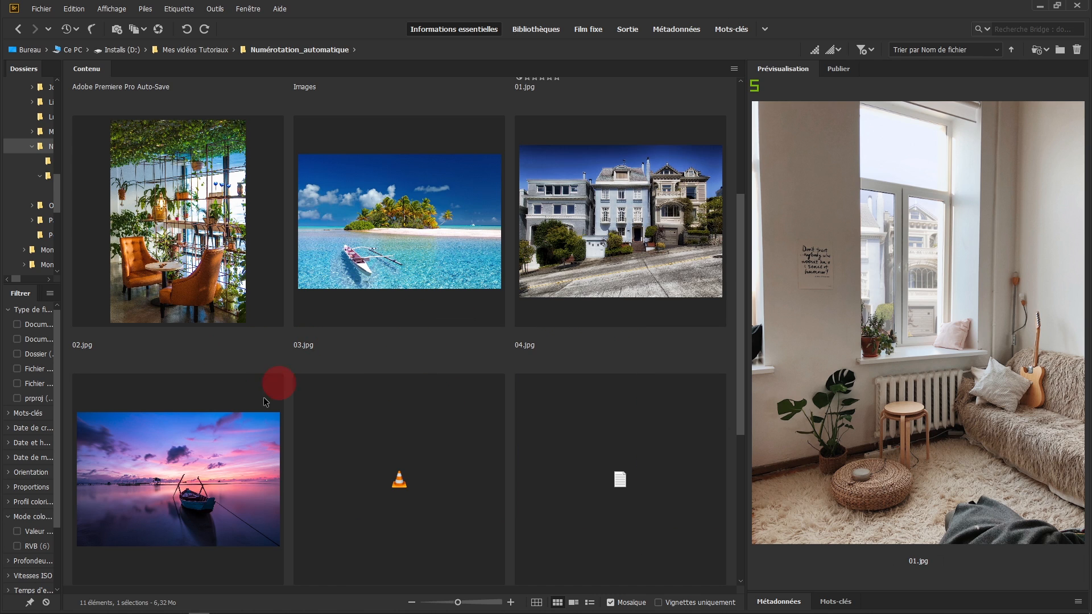
scroll(323, 333, down, 3)
scroll(322, 334, up, 3)
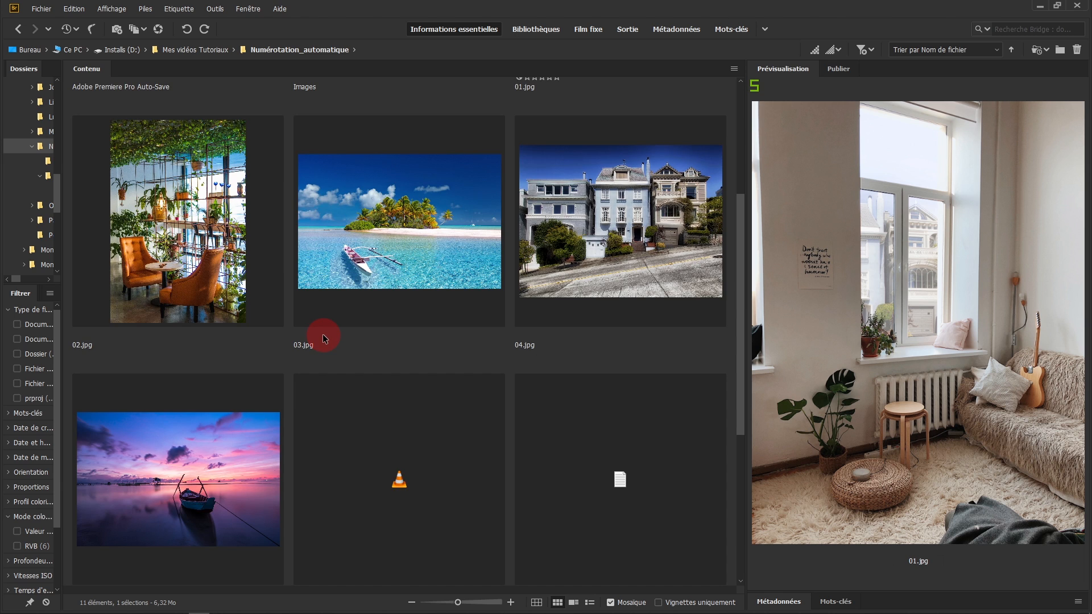
scroll(322, 333, up, 3)
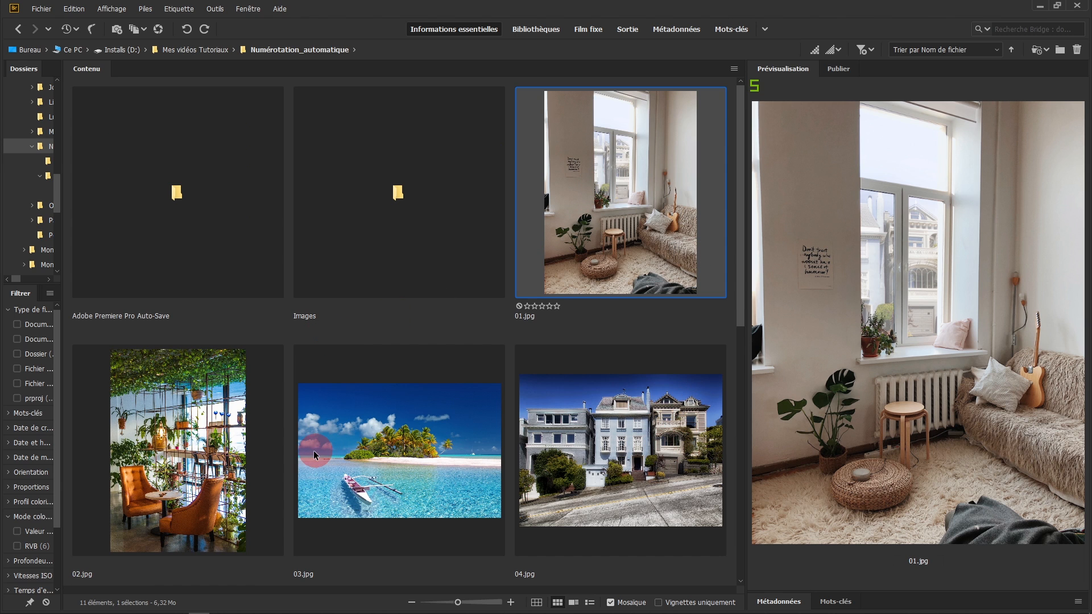
scroll(617, 430, down, 3)
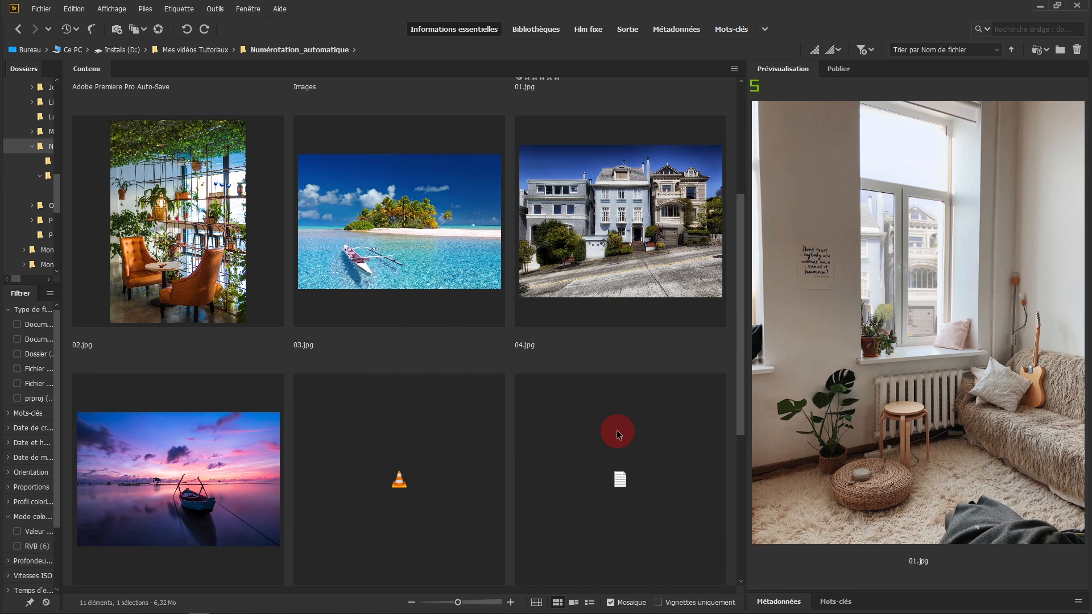
scroll(617, 431, up, 3)
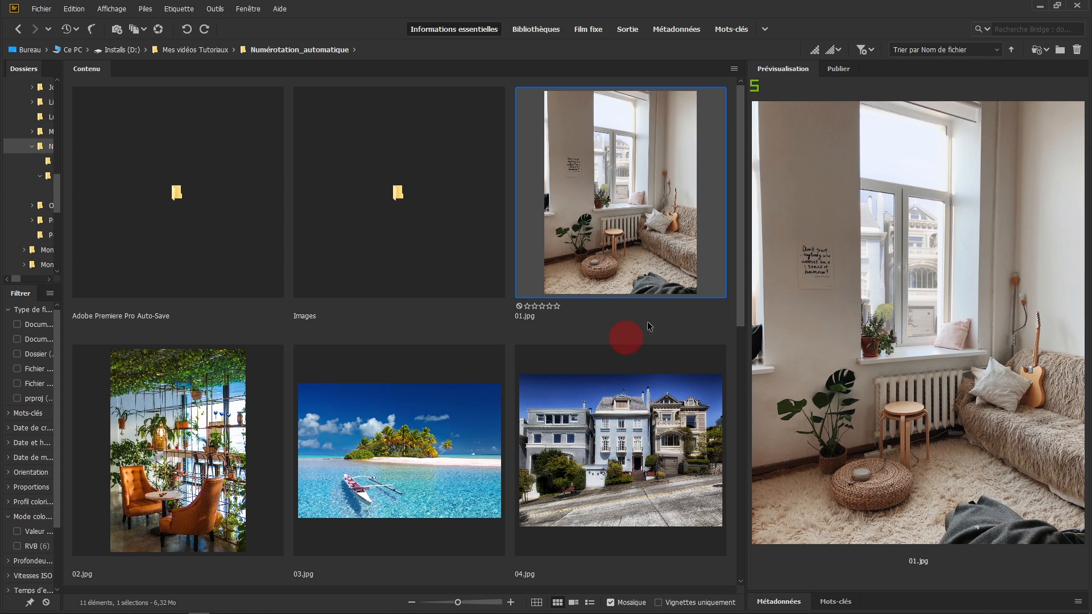
mouse_move(740, 219)
mouse_down()
mouse_move(740, 257)
mouse_move(740, 230)
mouse_up()
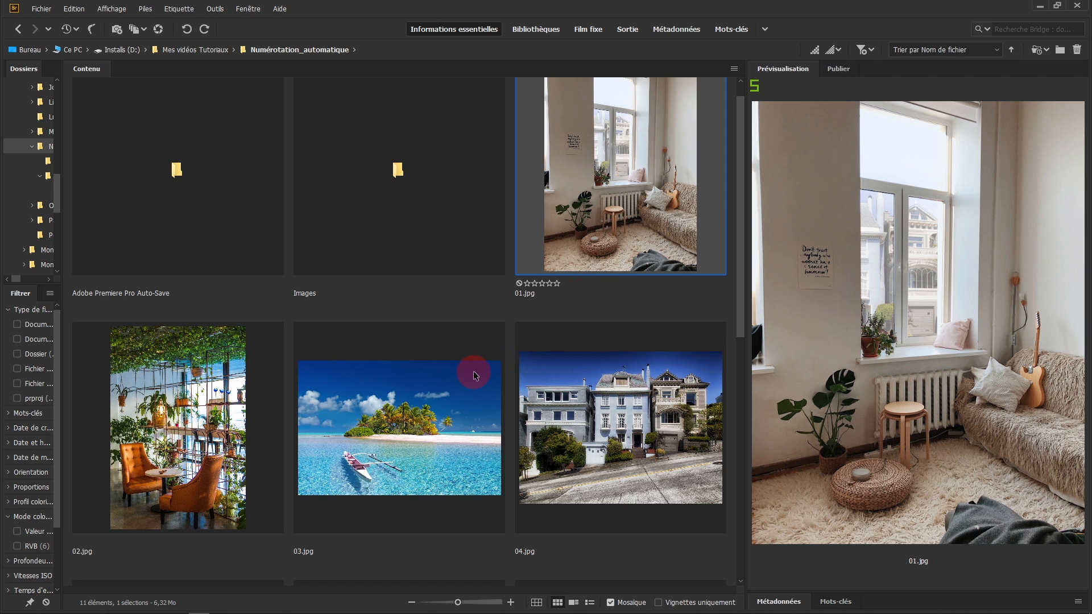
scroll(472, 375, down, 1)
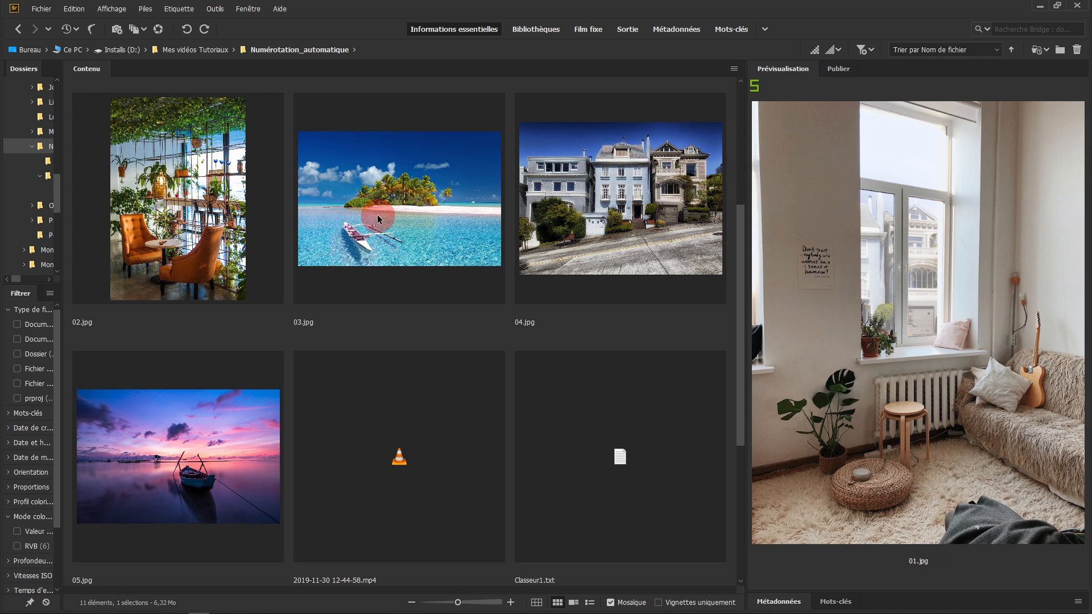
scroll(377, 221, up, 1)
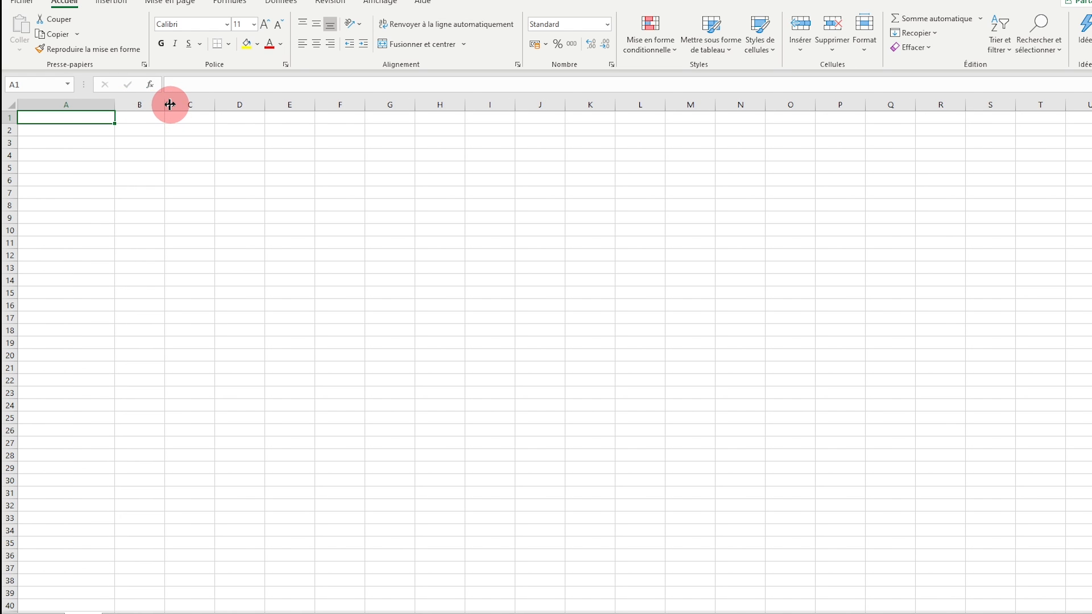
- In a blank Excel sheet, widen column B and enter the headers "images" in A1 and "nombres" in B1
drag(169, 104, 200, 105)
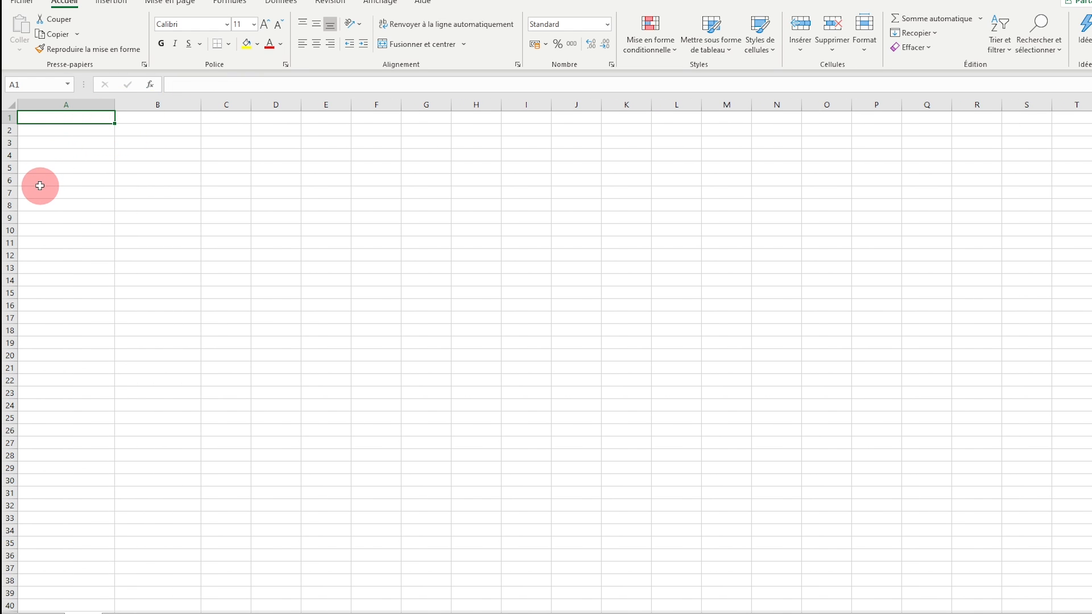
click(74, 117)
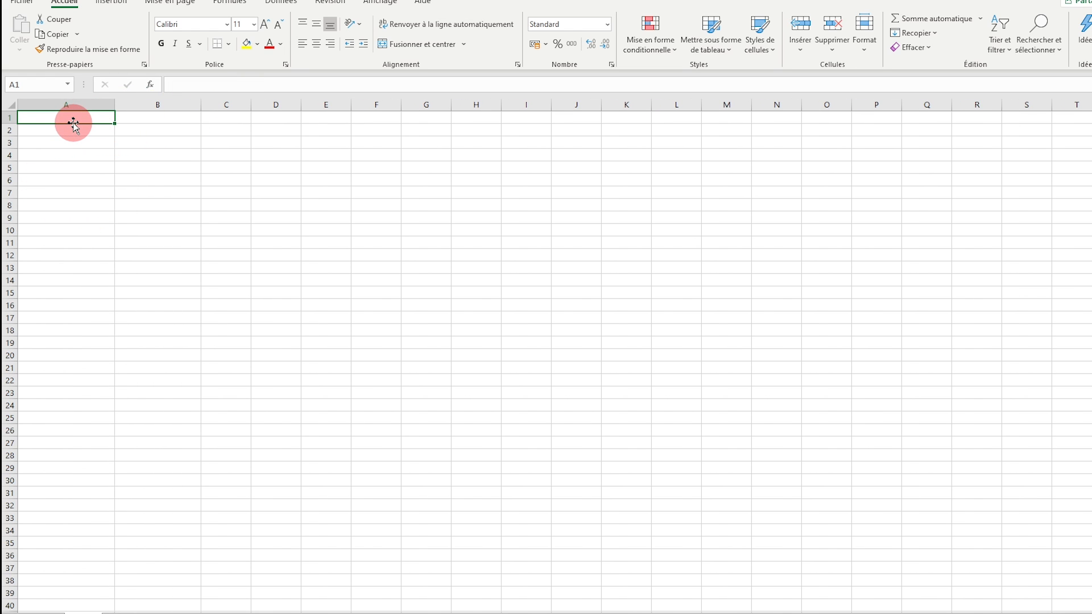
text(imag)
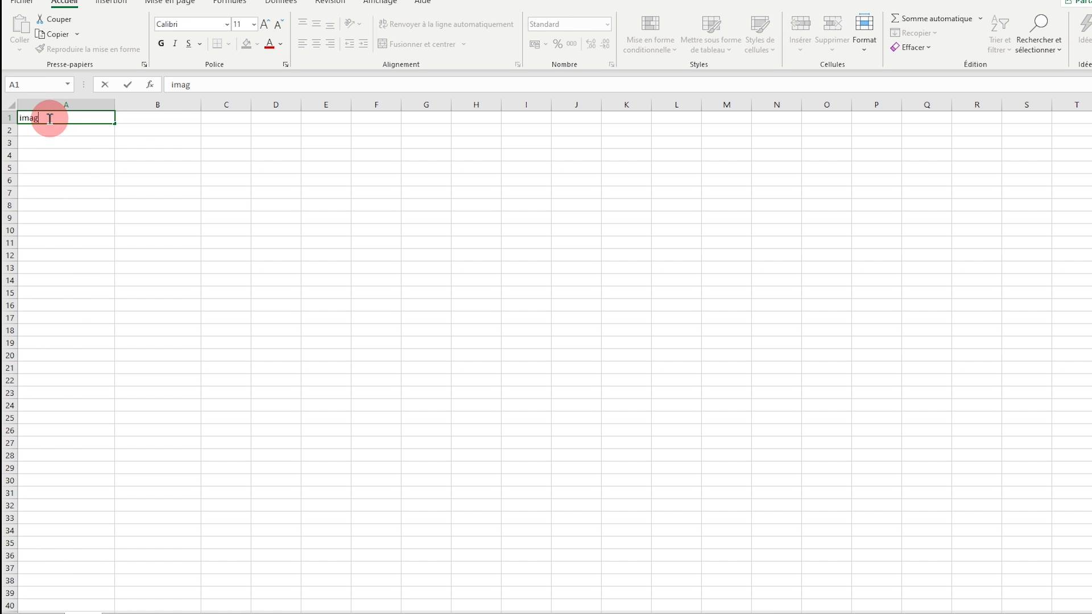
text(es)
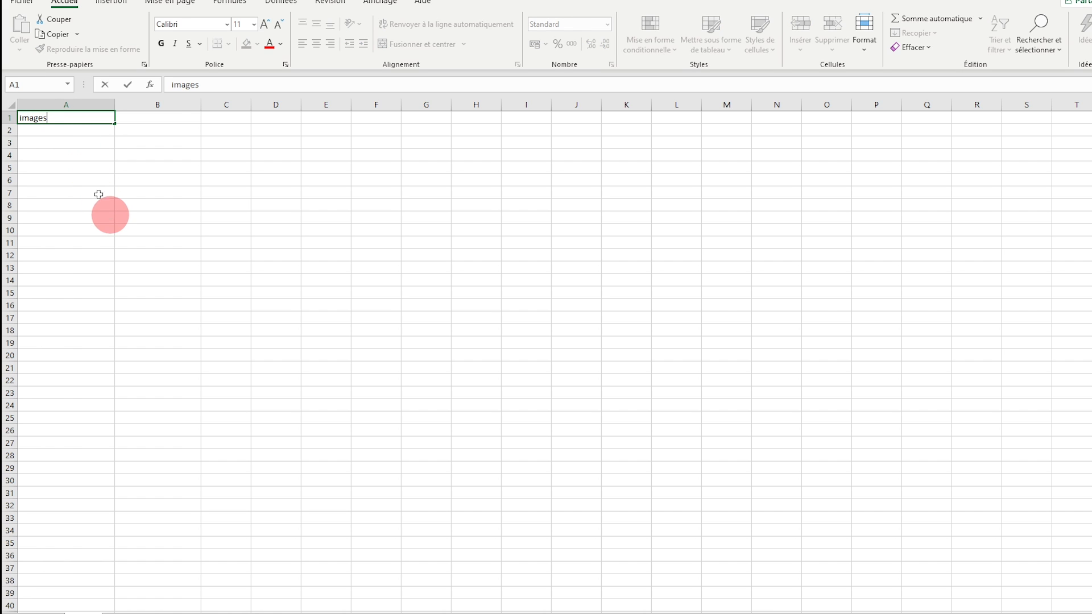
click(80, 143)
click(60, 119)
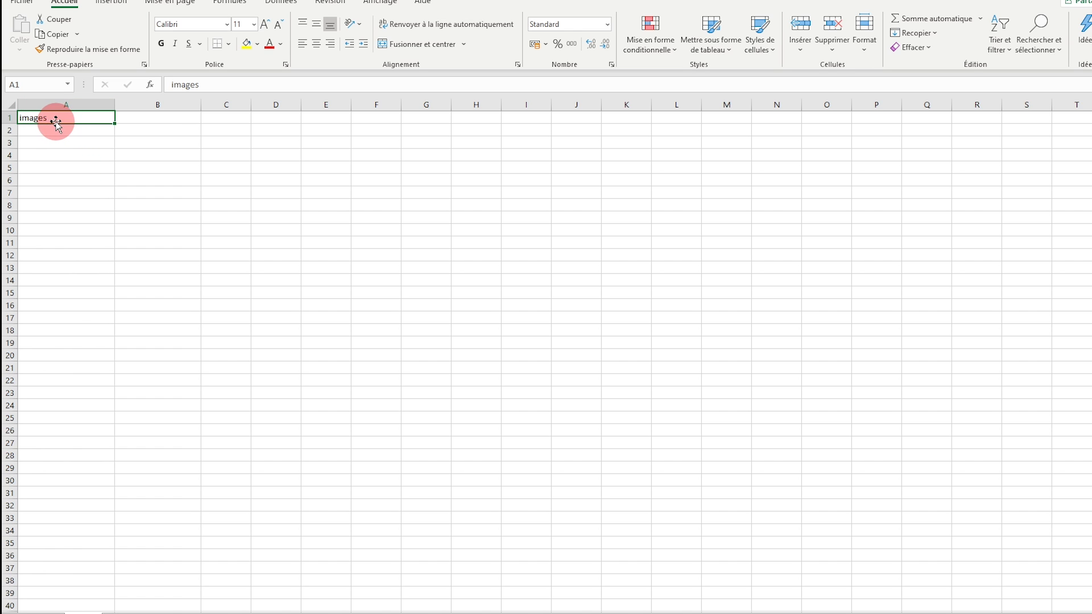
click(136, 117)
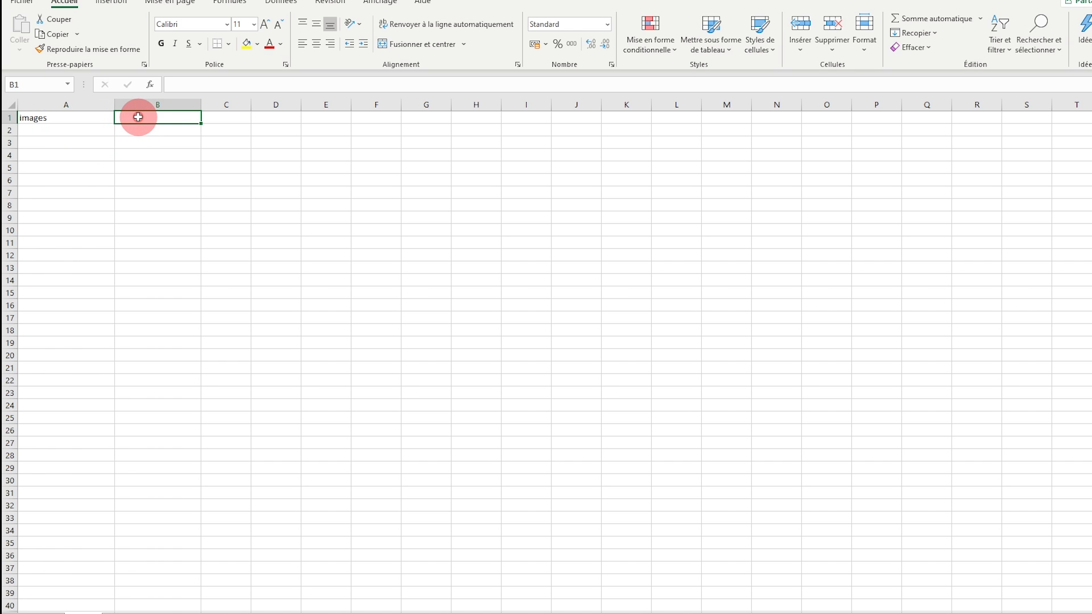
text(nombres)
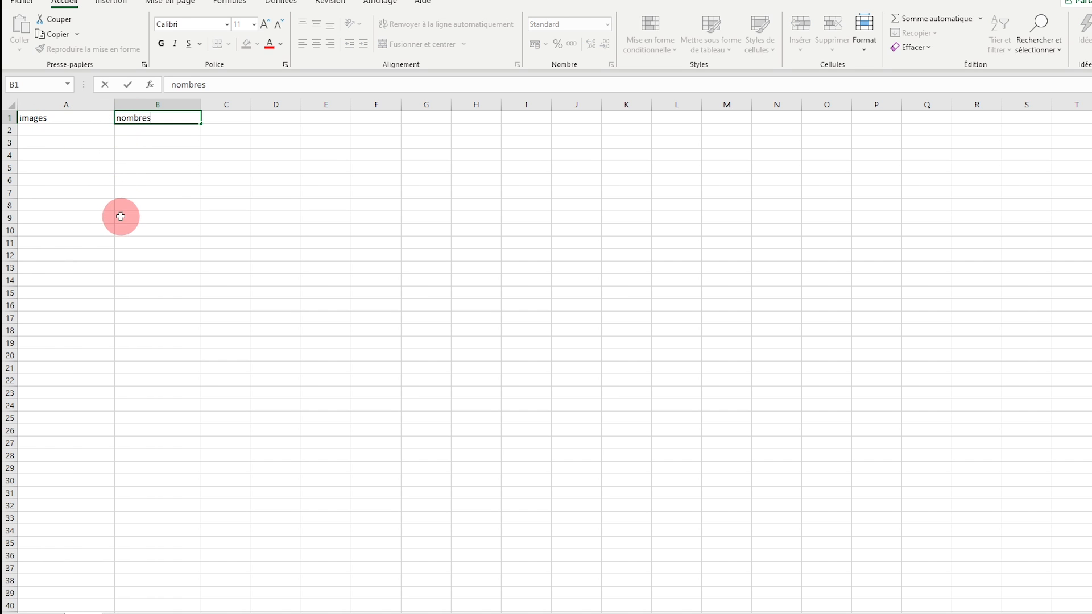
- List the image file names 01.jpg to 05.jpg in cells A2 to A6 under the "images" header
click(80, 128)
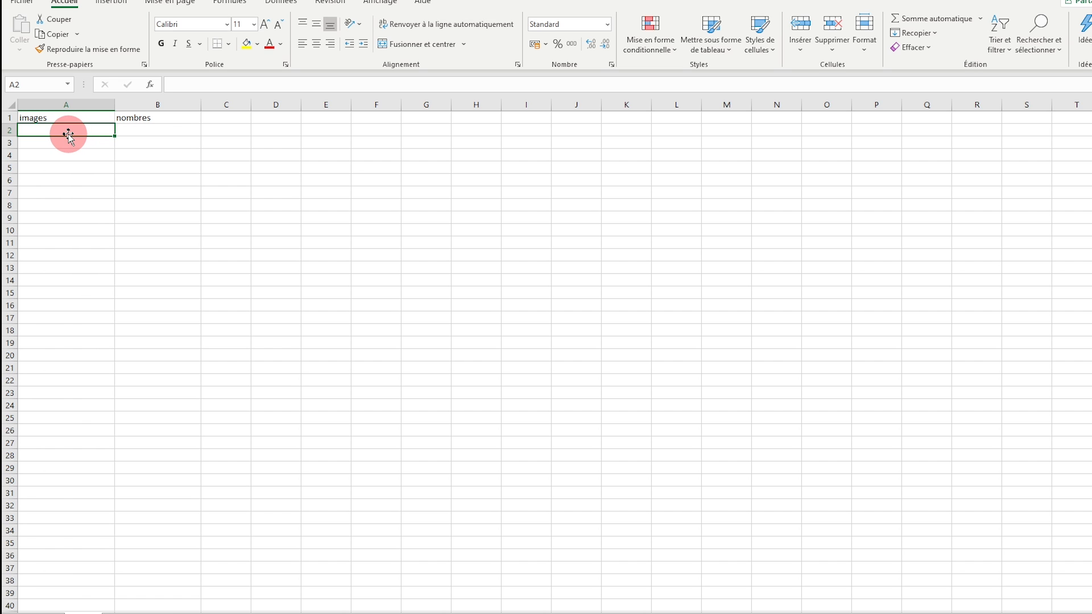
text(01)
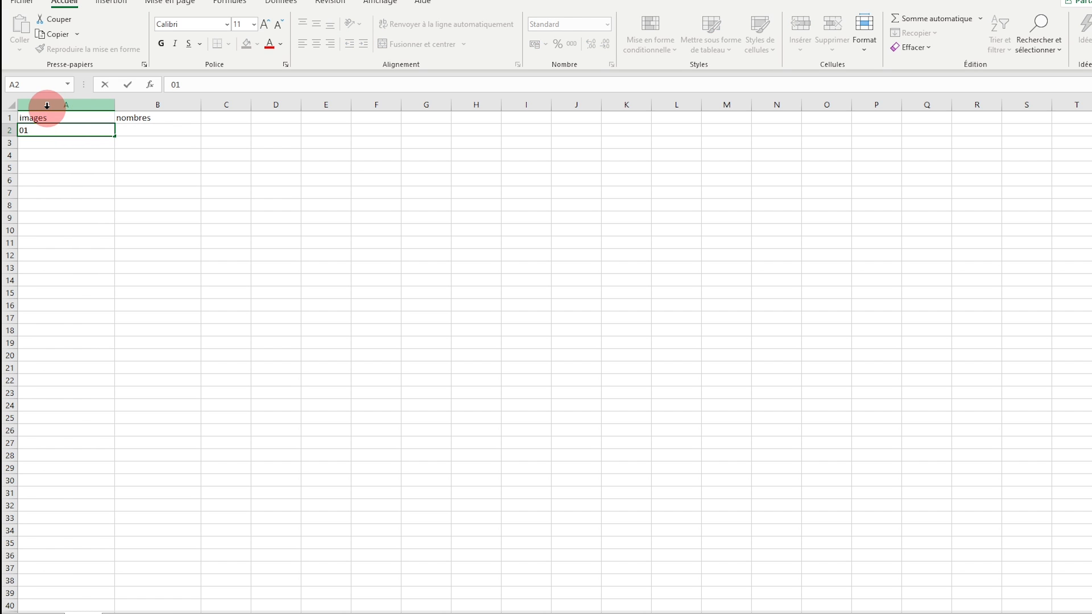
text(.jpg)
click(44, 143)
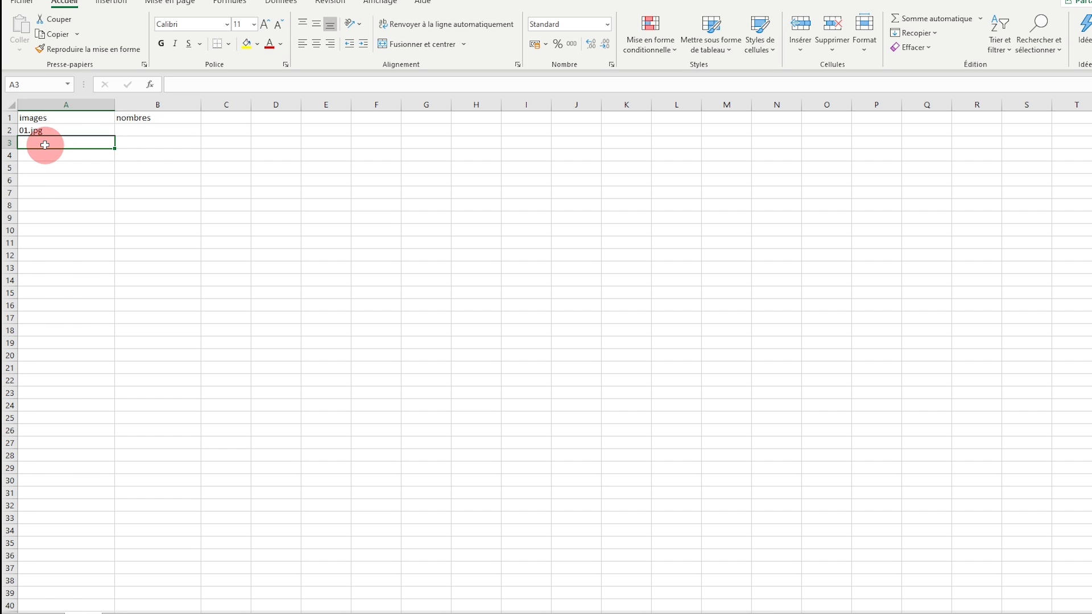
text(02)
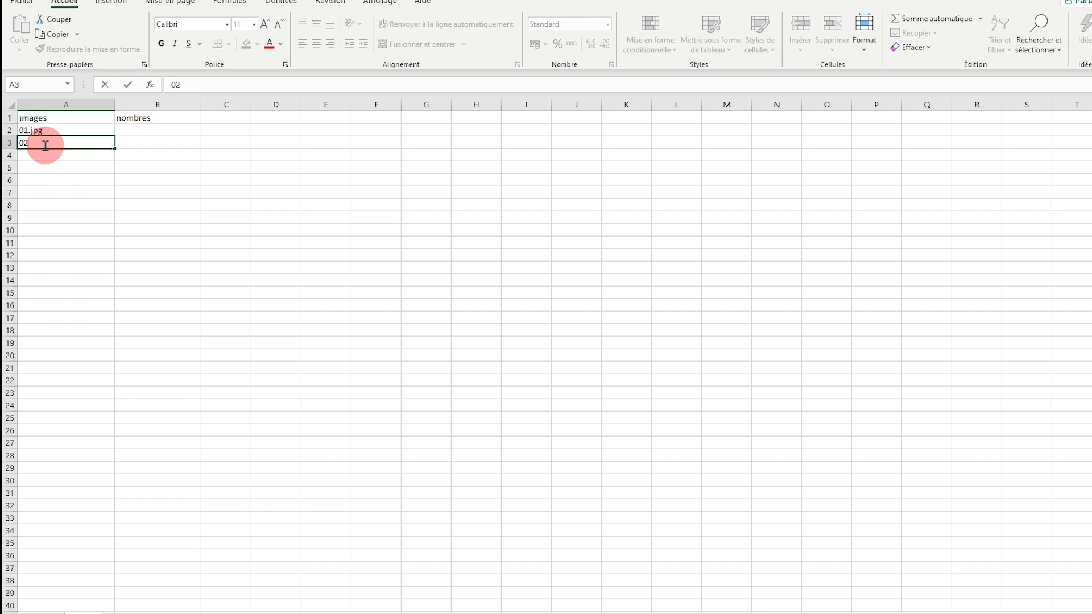
text(.jpg)
click(58, 154)
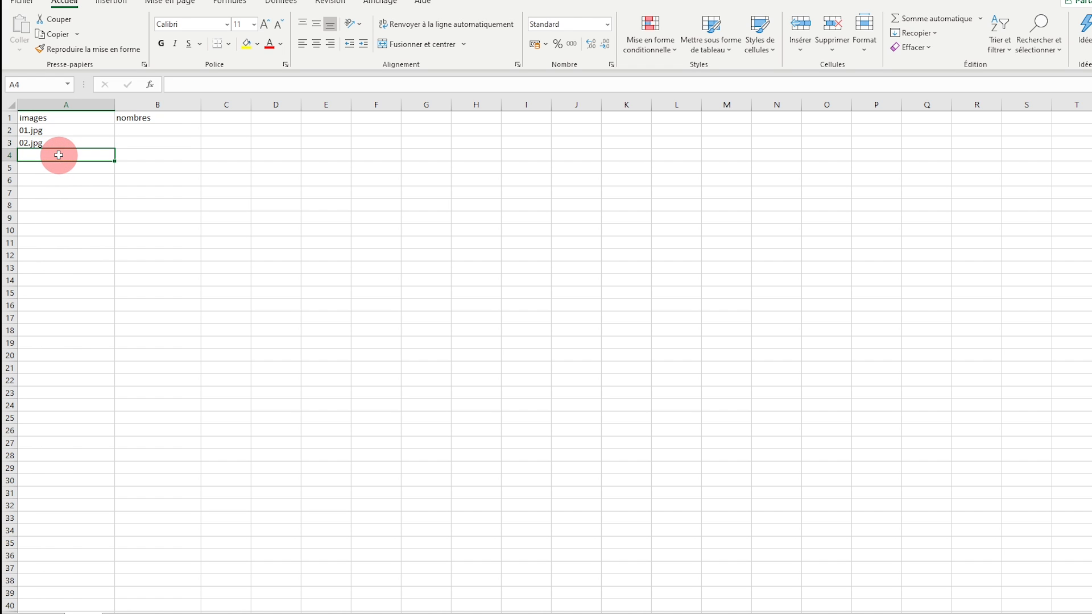
text(03.)
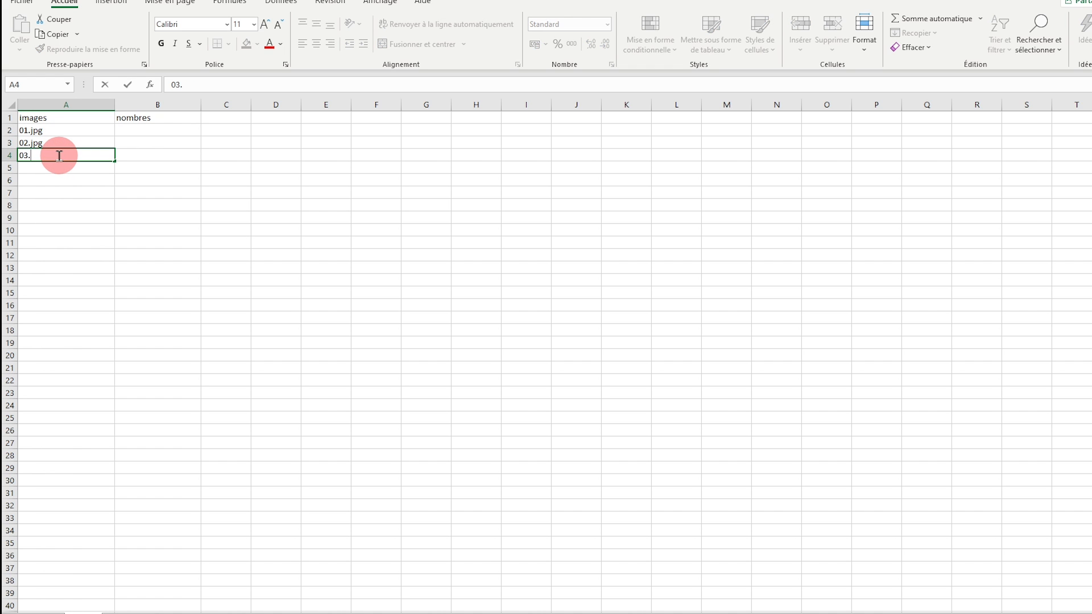
text(jpg)
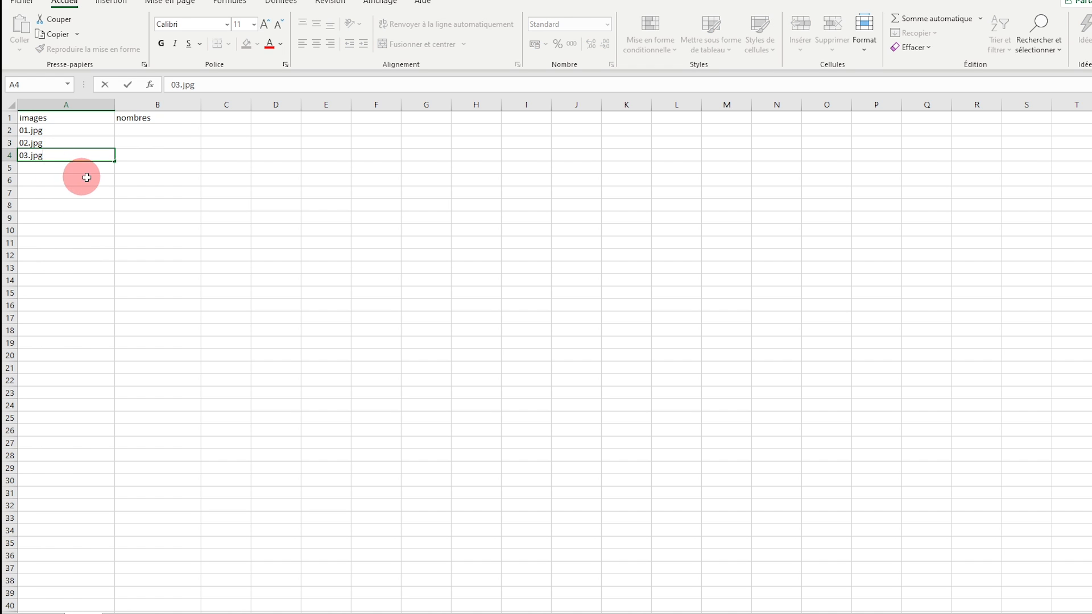
click(78, 177)
click(52, 165)
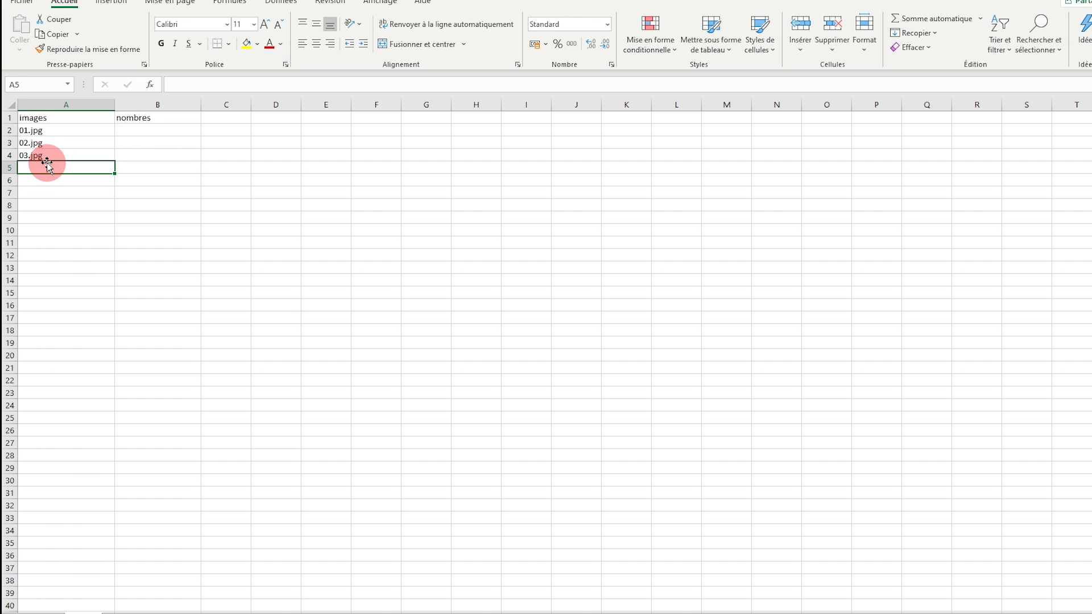
text(04)
text(/jpg)
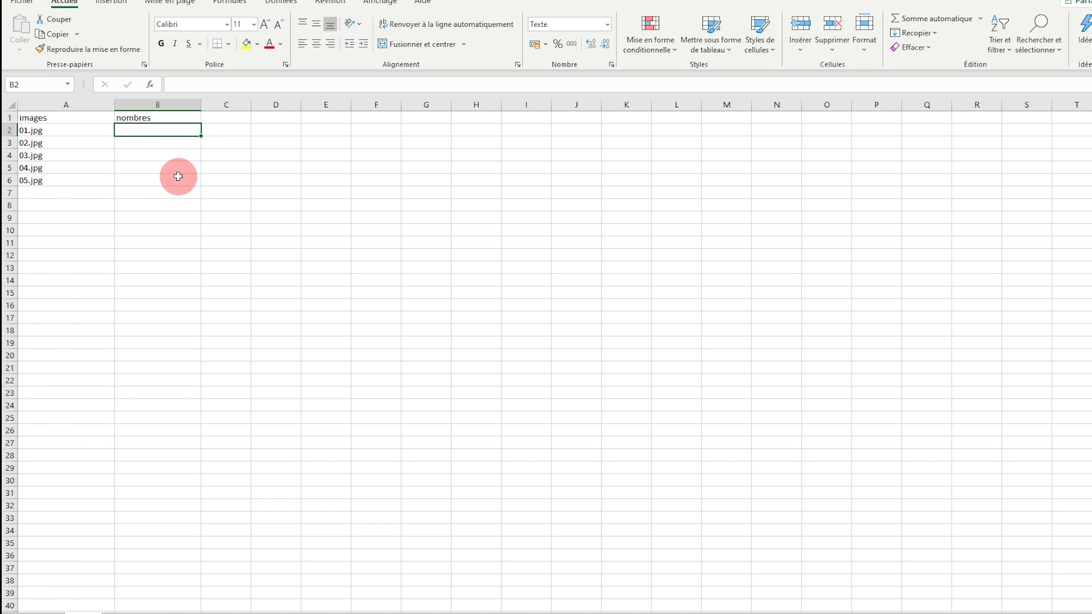
- Enter 01 in B2 under "nombres" and fill the series down to 05 in B6
text(01)
click(171, 153)
click(171, 129)
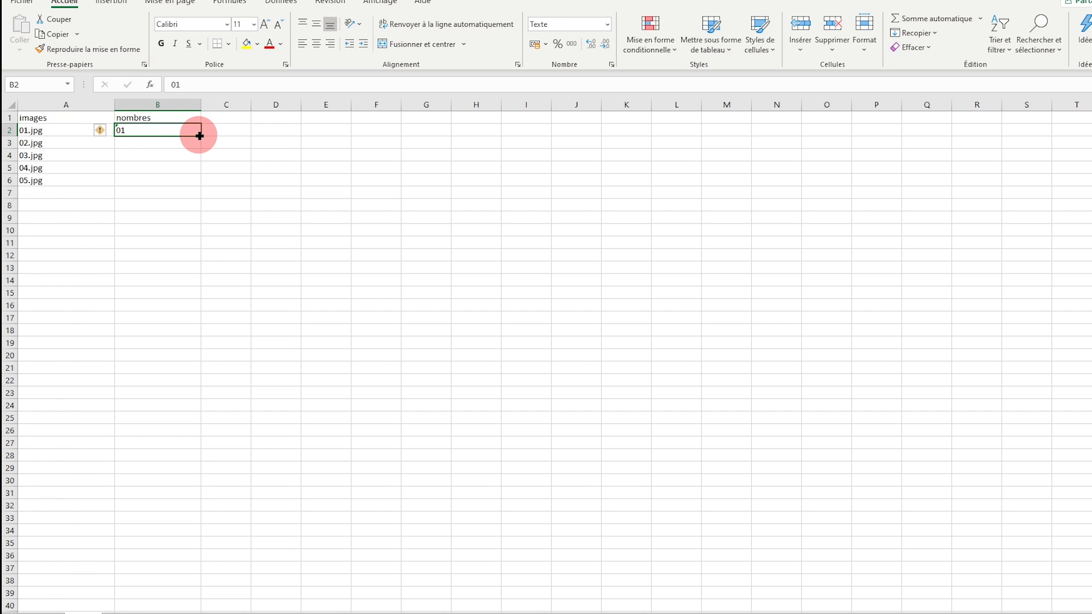
drag(199, 136, 190, 185)
click(183, 208)
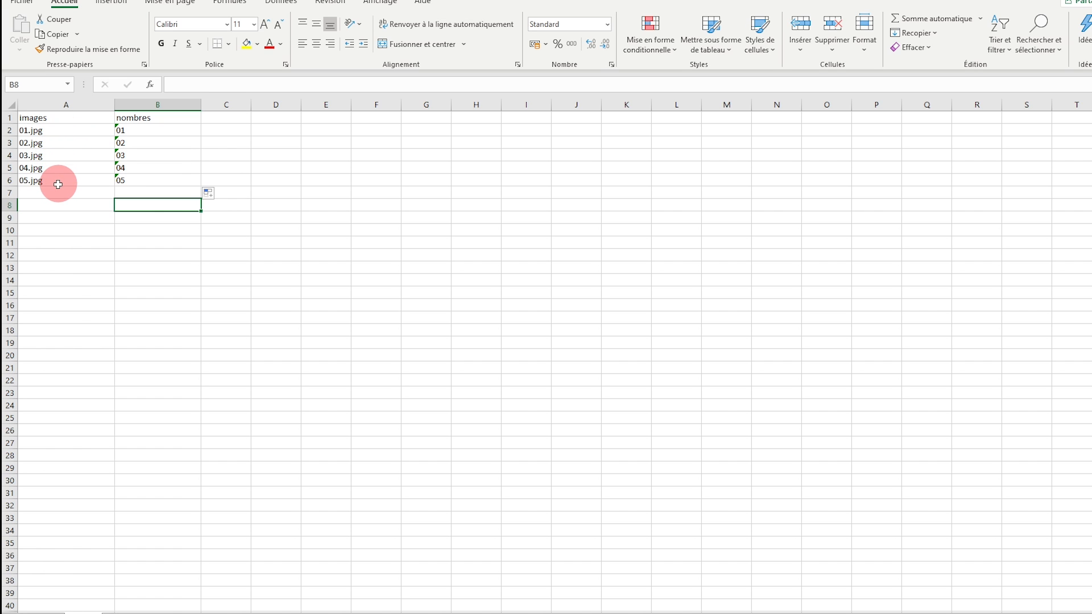
- Save the sheet as tab-delimited text under the name Classeur1.txt in the Numérotation_automatique folder, and look for the file in Adobe Bridge
click(102, 144)
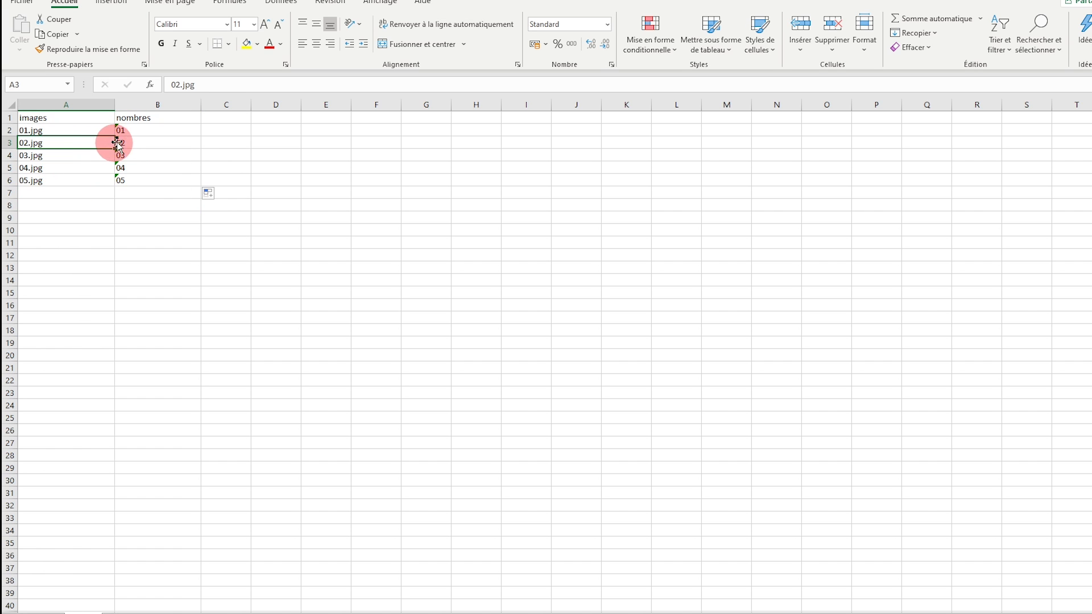
click(197, 130)
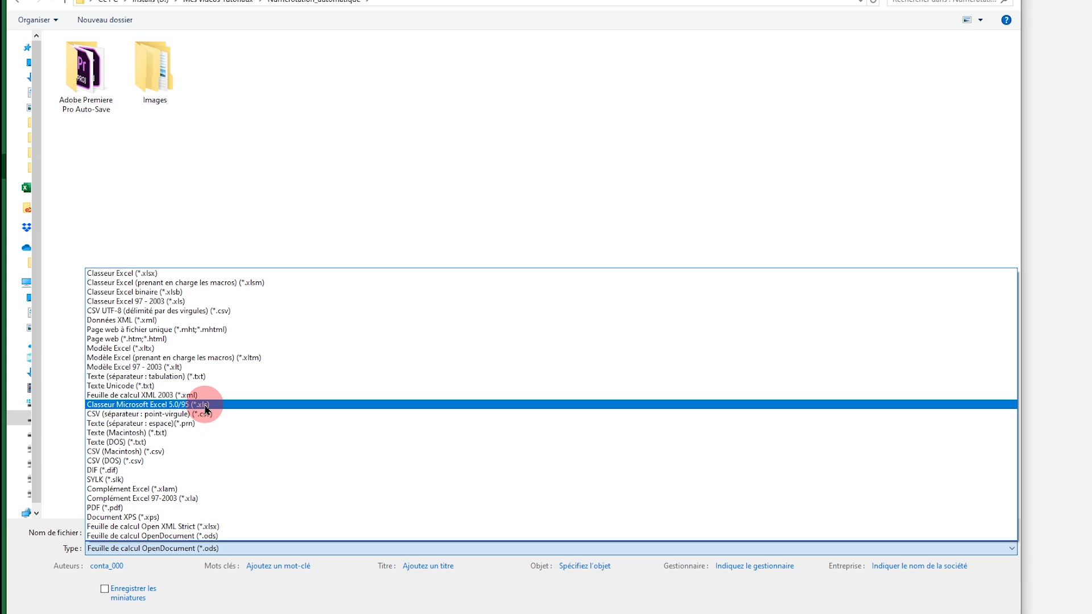
click(235, 377)
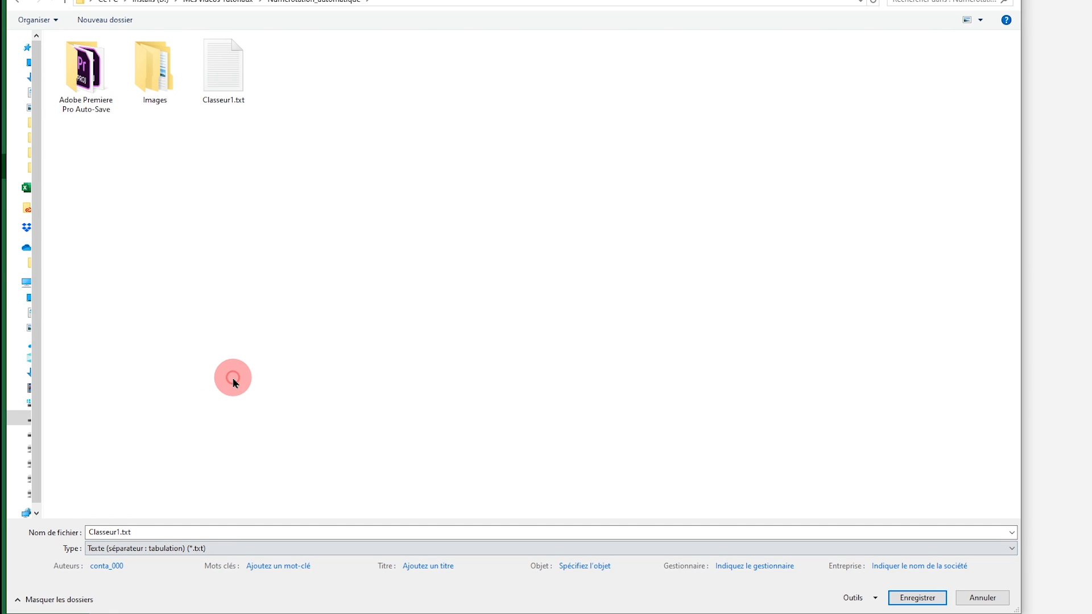
click(227, 85)
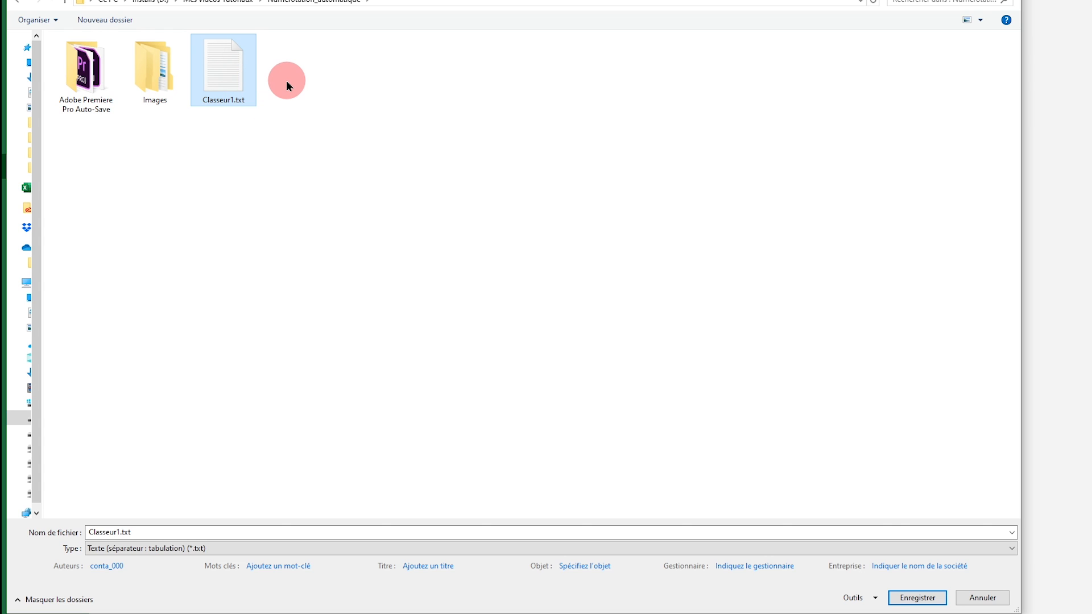
click(918, 598)
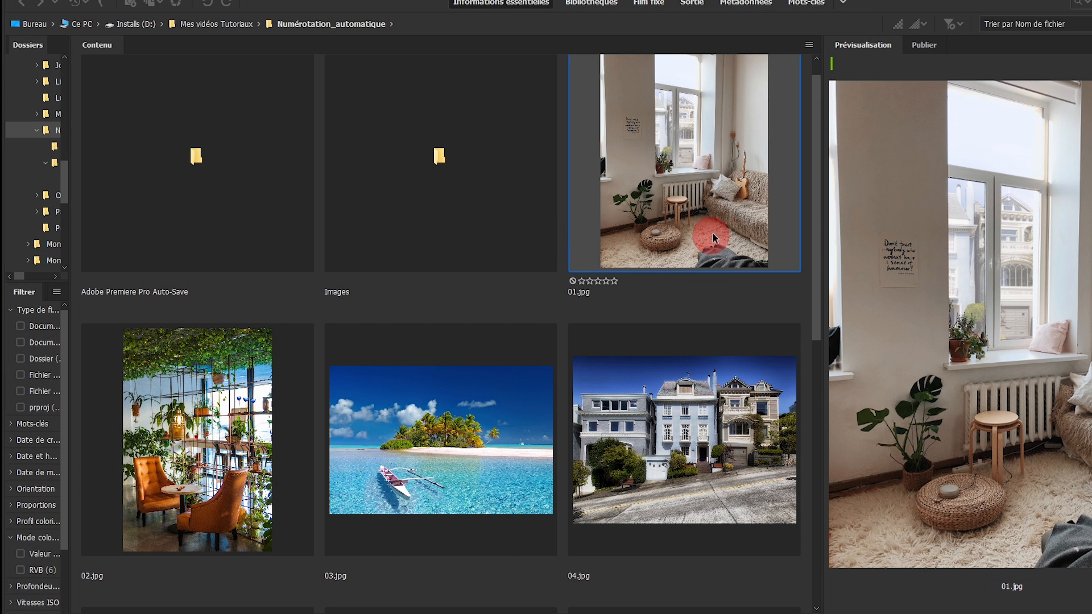
drag(818, 200, 811, 473)
click(192, 477)
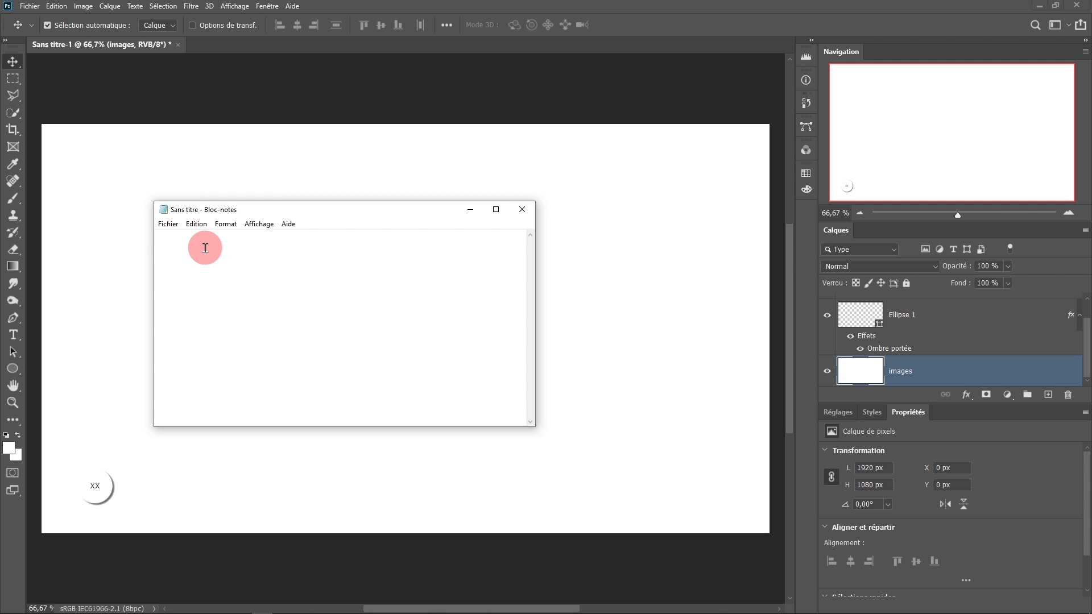
- In a blank Notepad document, write the headers "images" and "numeros" separated by a tab
text(nombr)
key(BackSpace)
key(BackSpace)
key(BackSpace)
key(BackSpace)
key(BackSpace)
text(images)
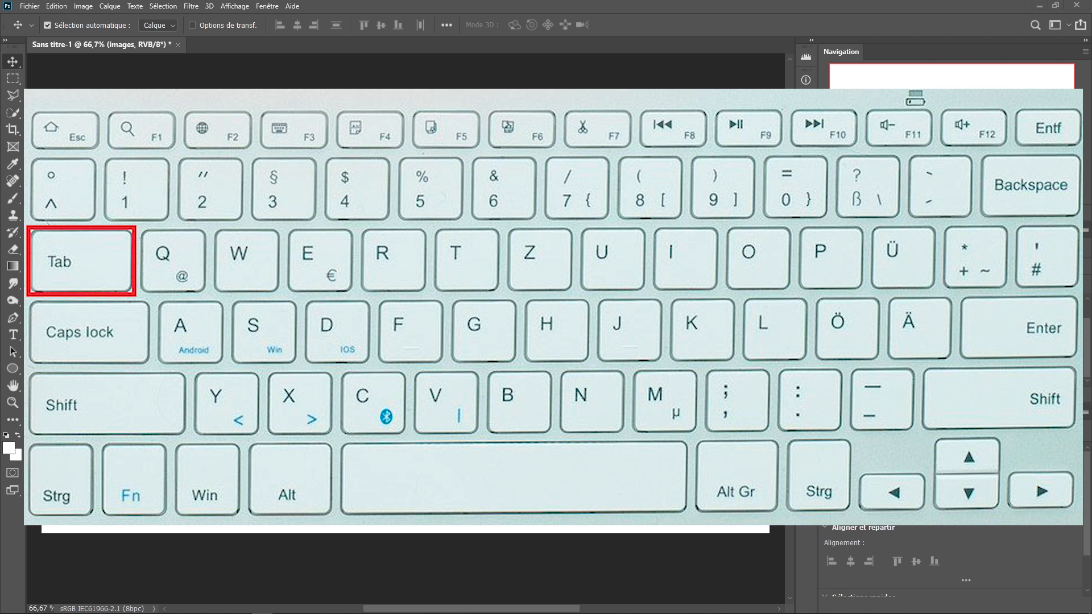
key(Tab)
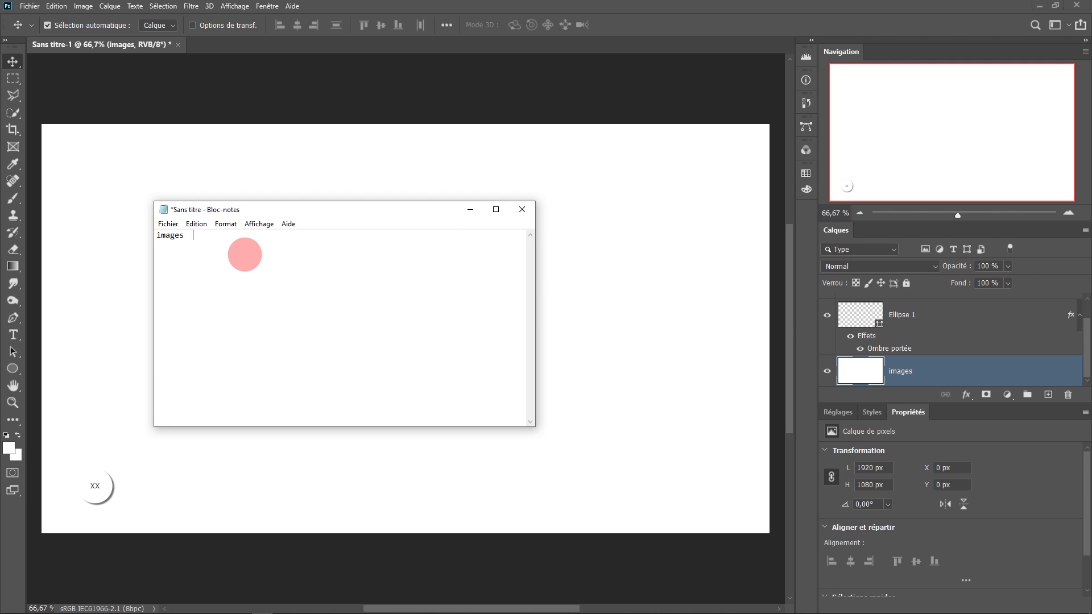
text(nume)
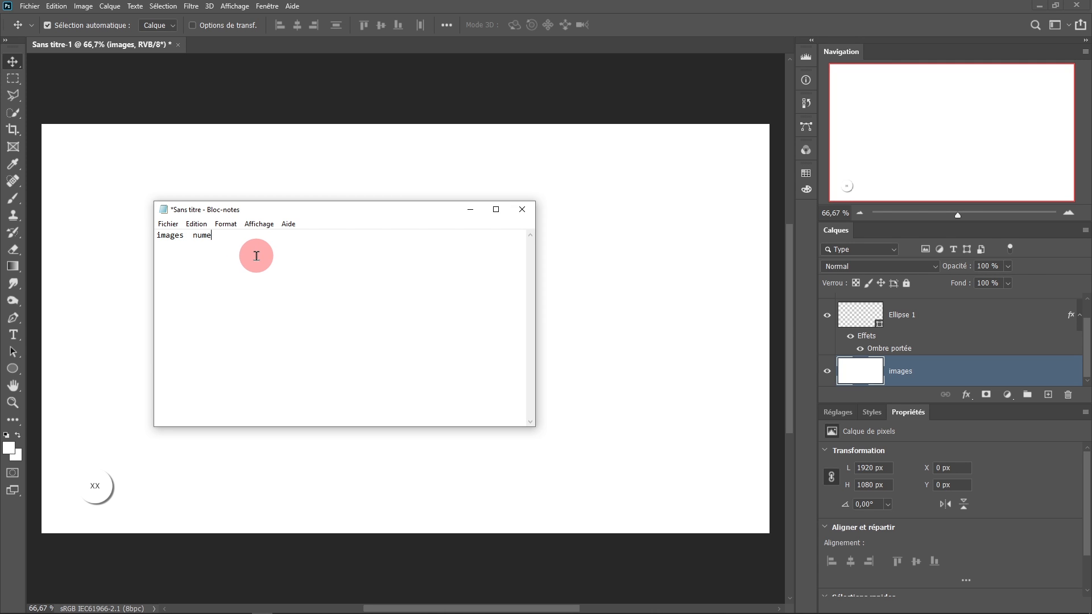
text(ros)
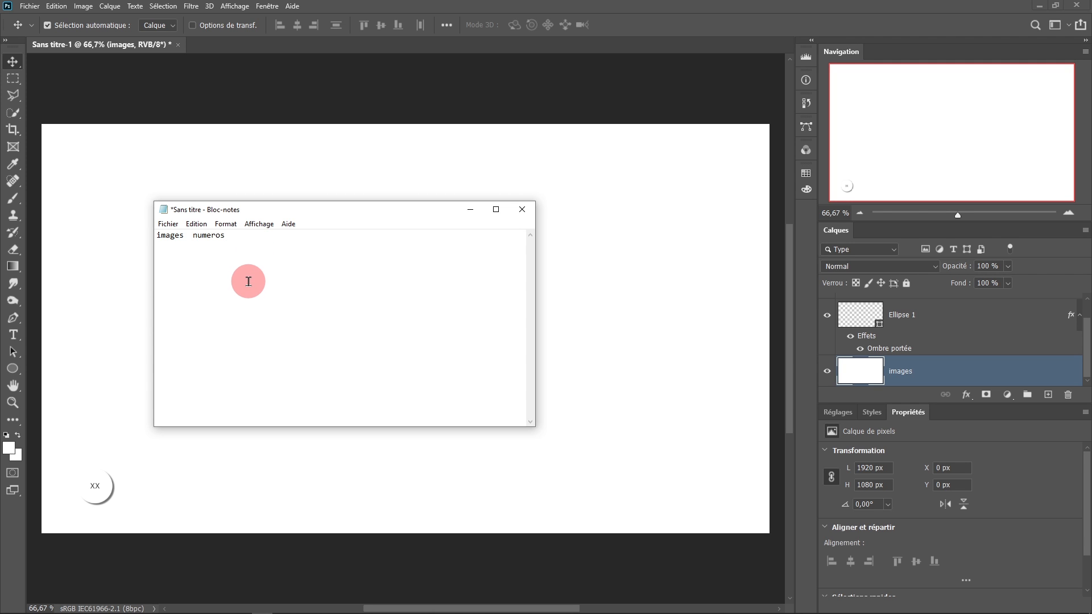
- Add a line under the headers with 01.jpg and 01 separated by a tab, and close the Notepad document
key(Return)
text(01.jpg)
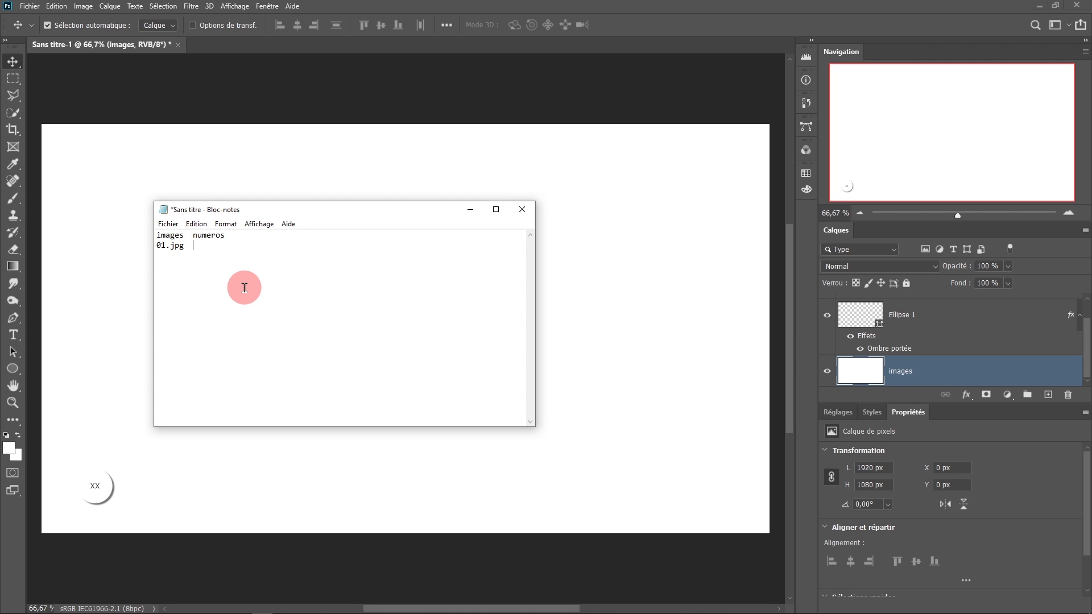
text(01)
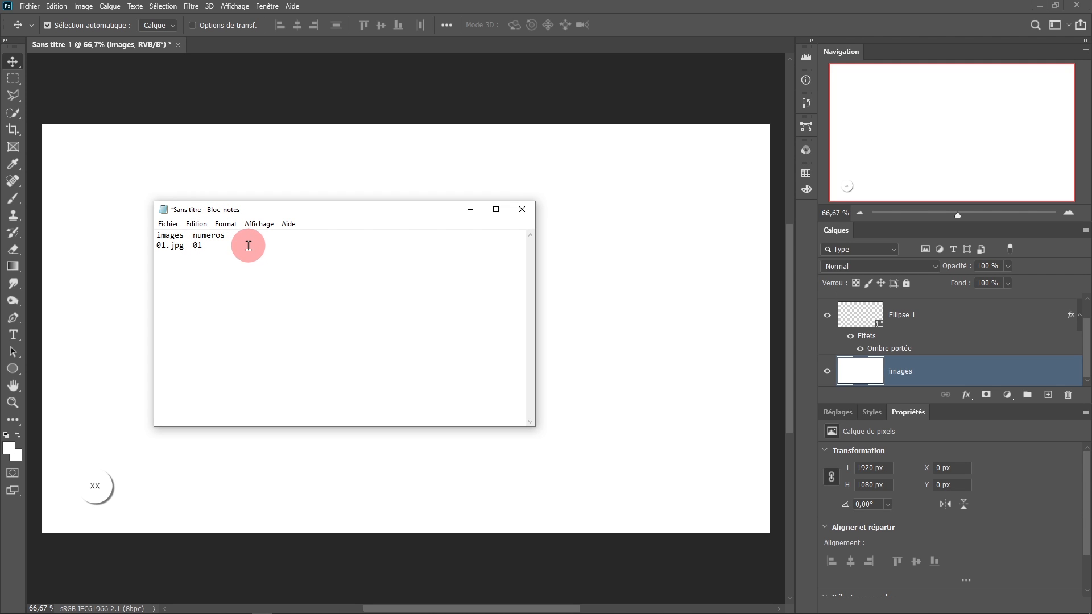
click(522, 210)
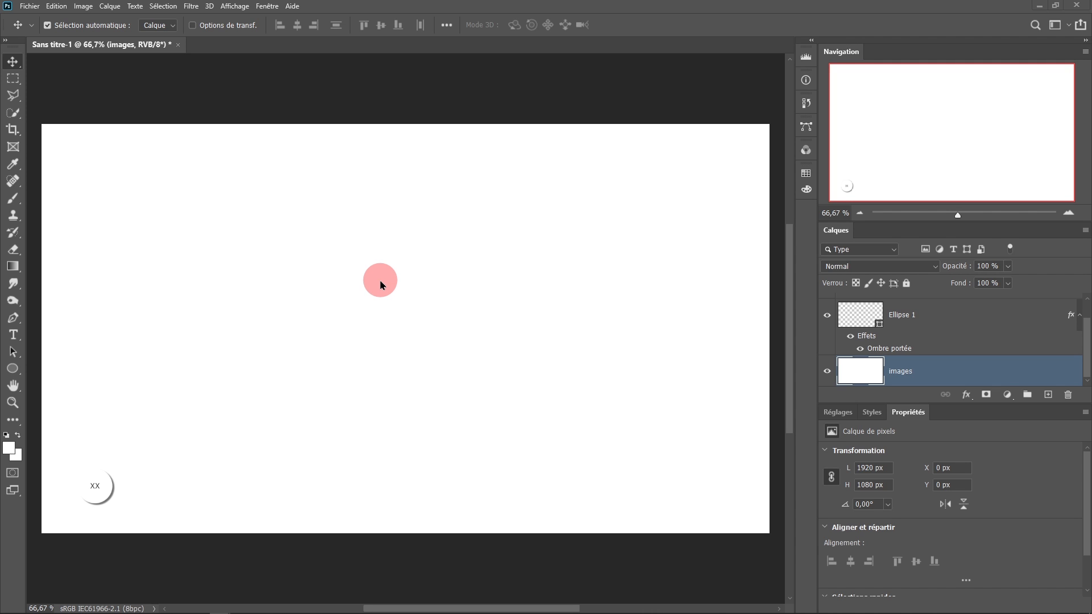
- Define a pixel replacement variable named "images" for the images layer in the Photoshop document
click(83, 8)
mouse_move(99, 203)
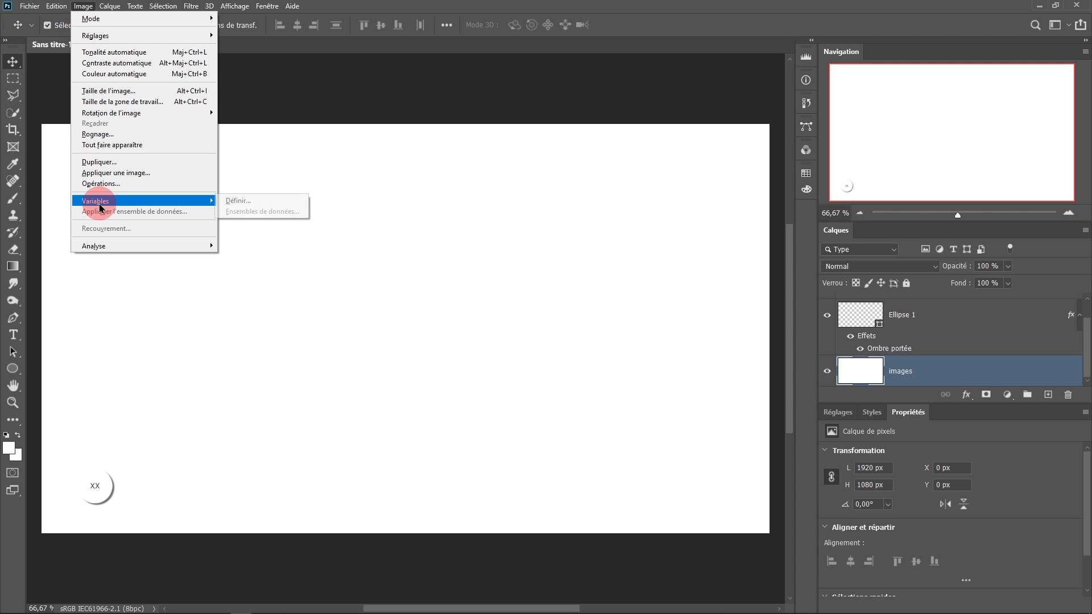
click(256, 202)
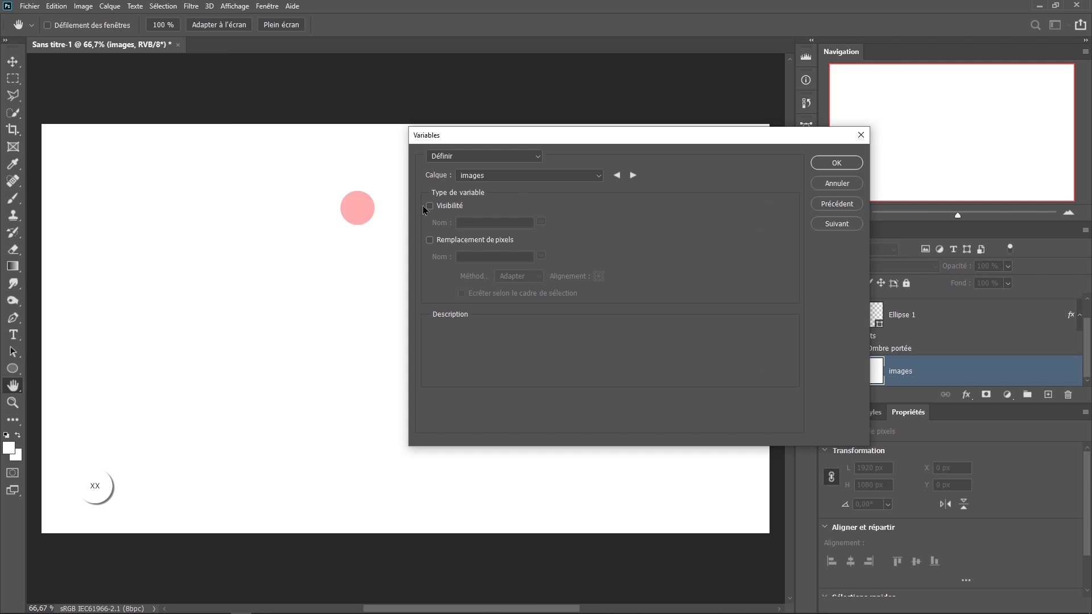
drag(570, 138, 430, 141)
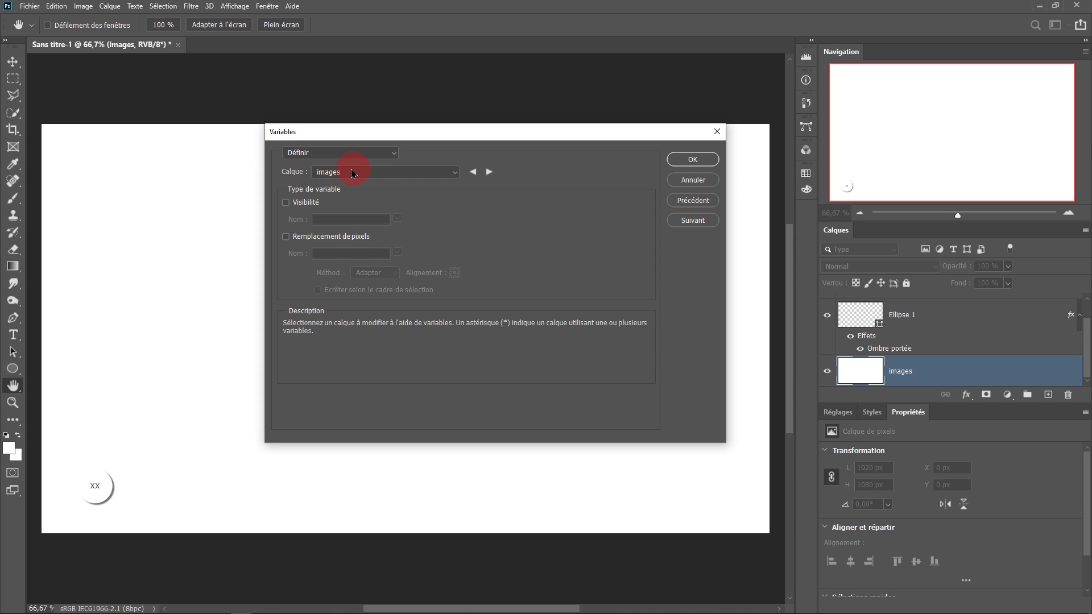
click(455, 172)
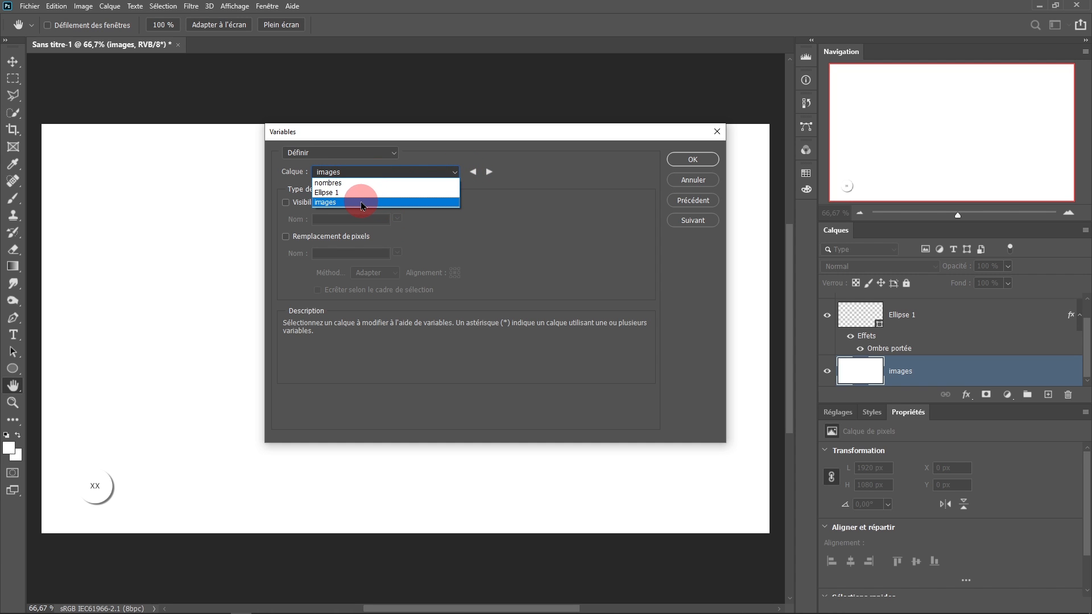
click(361, 202)
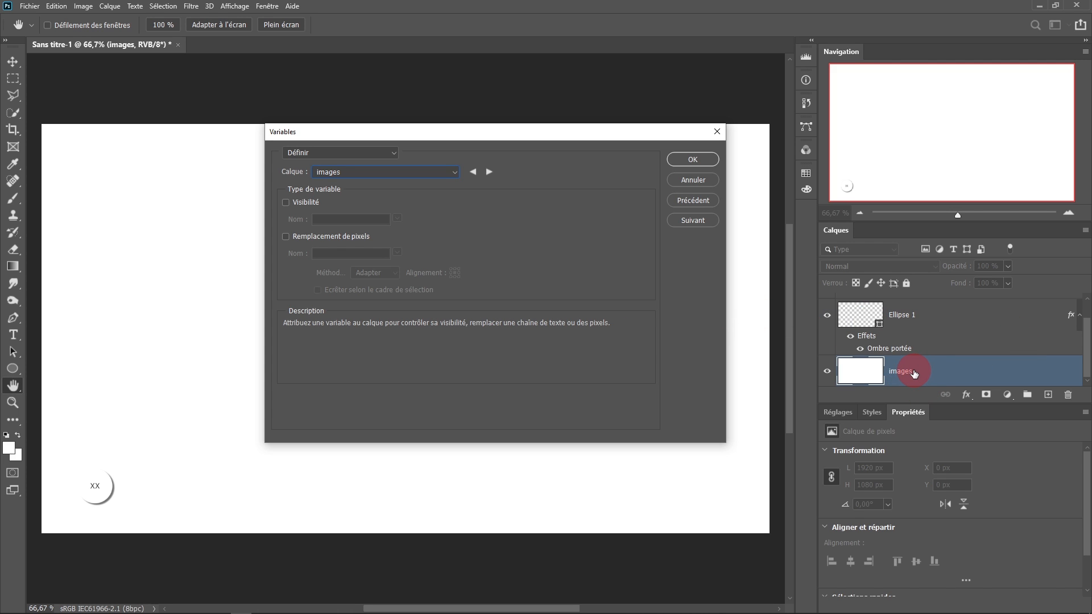
click(287, 236)
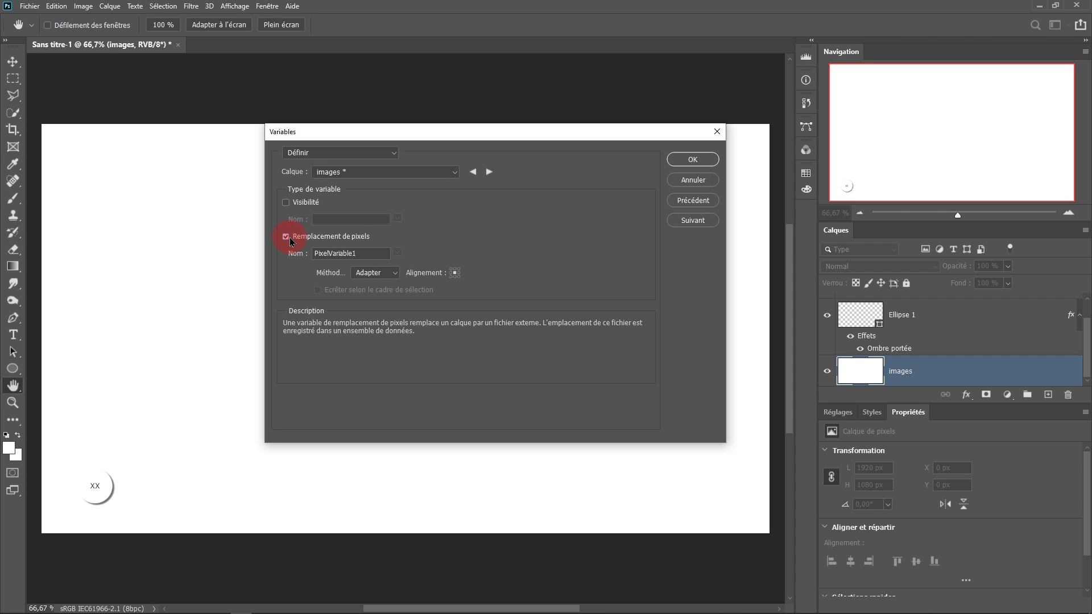
drag(367, 256, 320, 255)
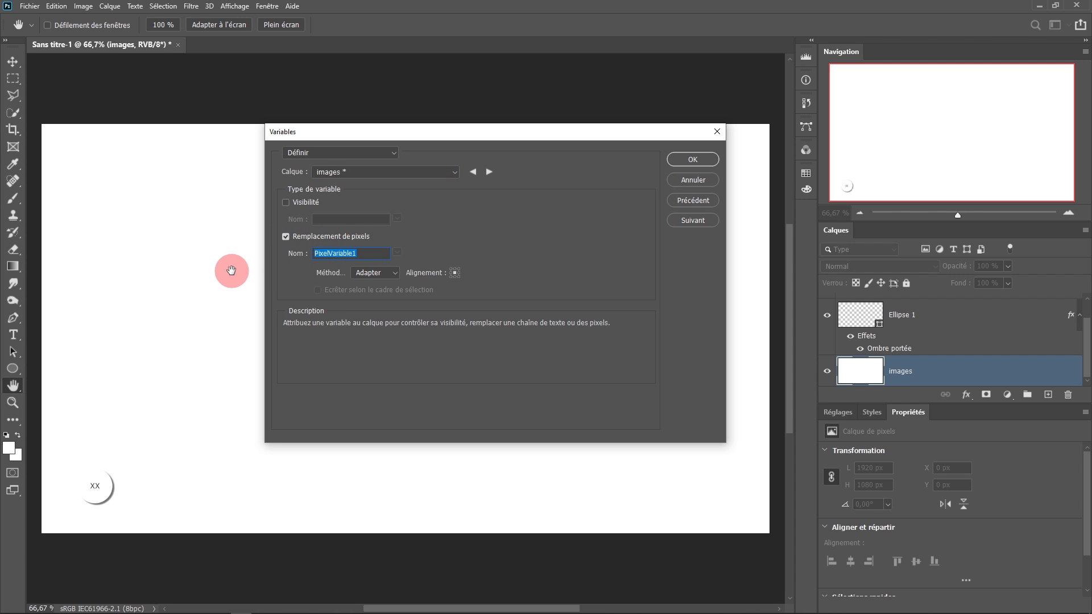
text(images)
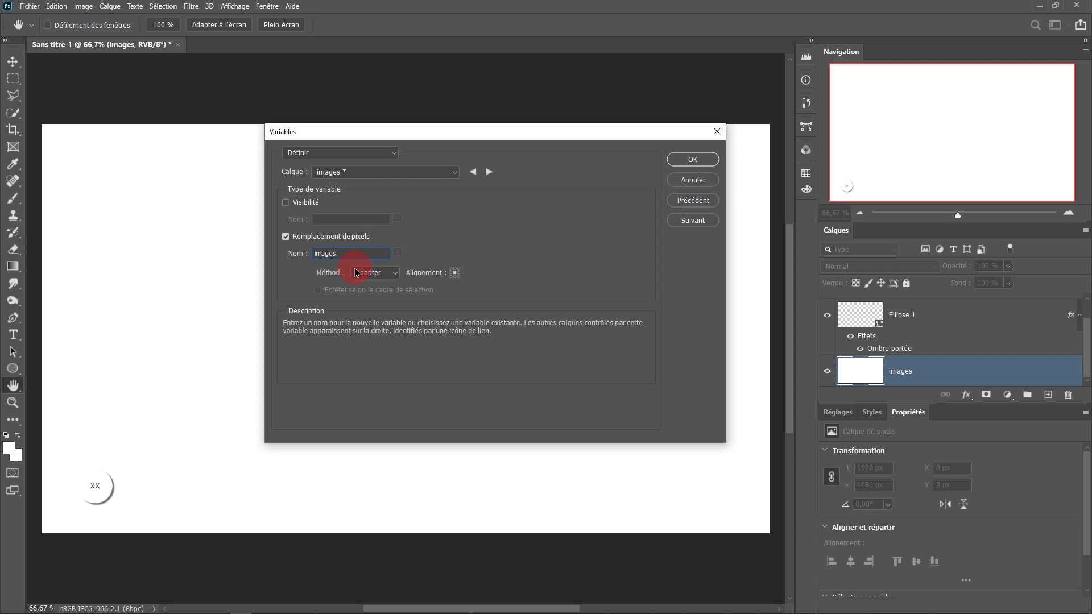
- Keep the Adapter method for the images pixel replacement and set its alignment to the lower-left point
click(364, 273)
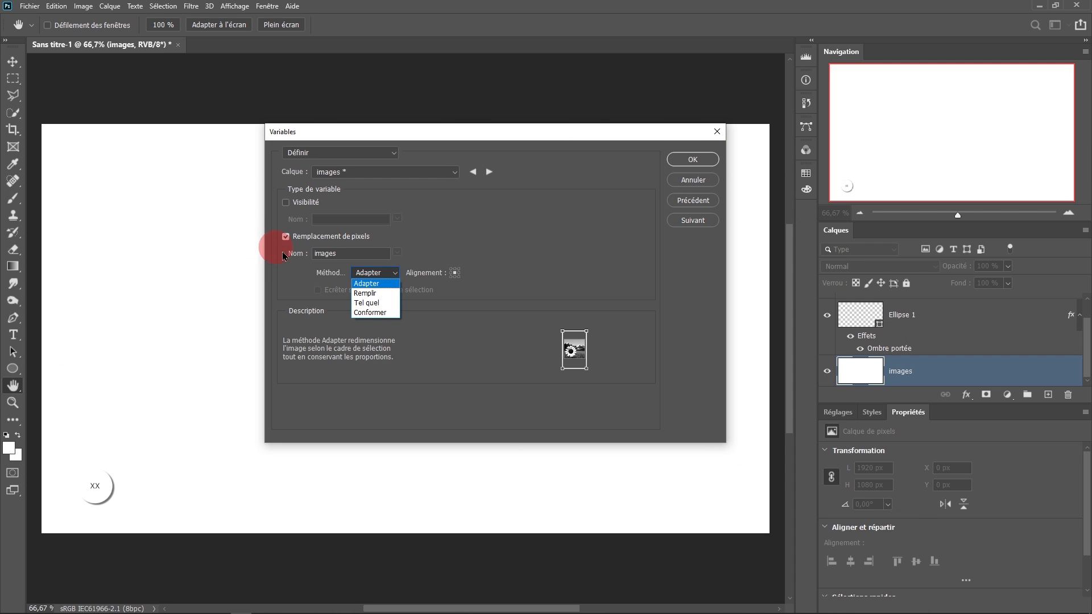
click(372, 277)
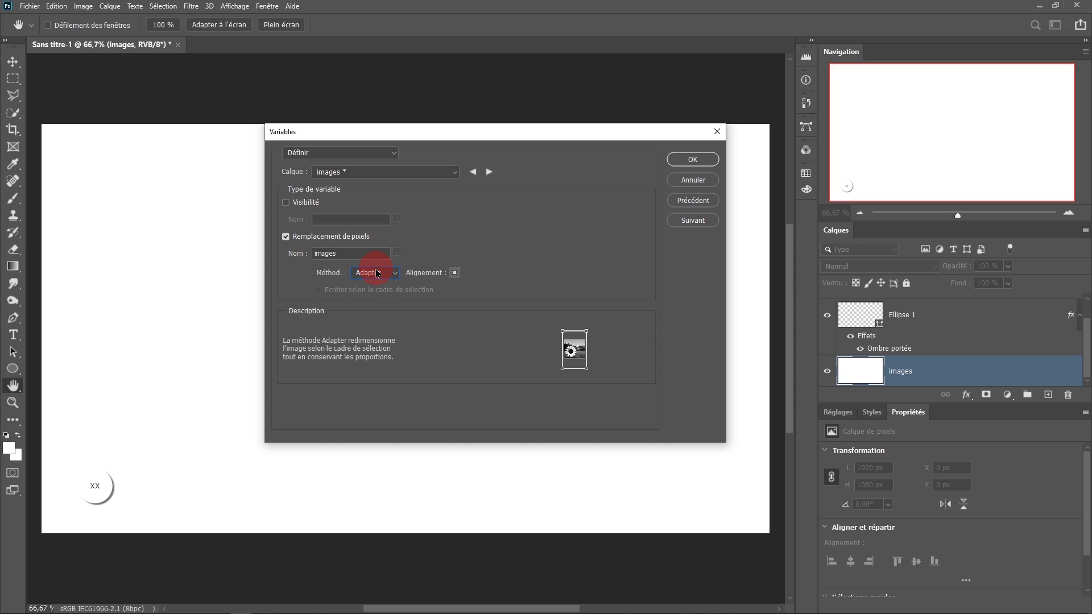
click(391, 276)
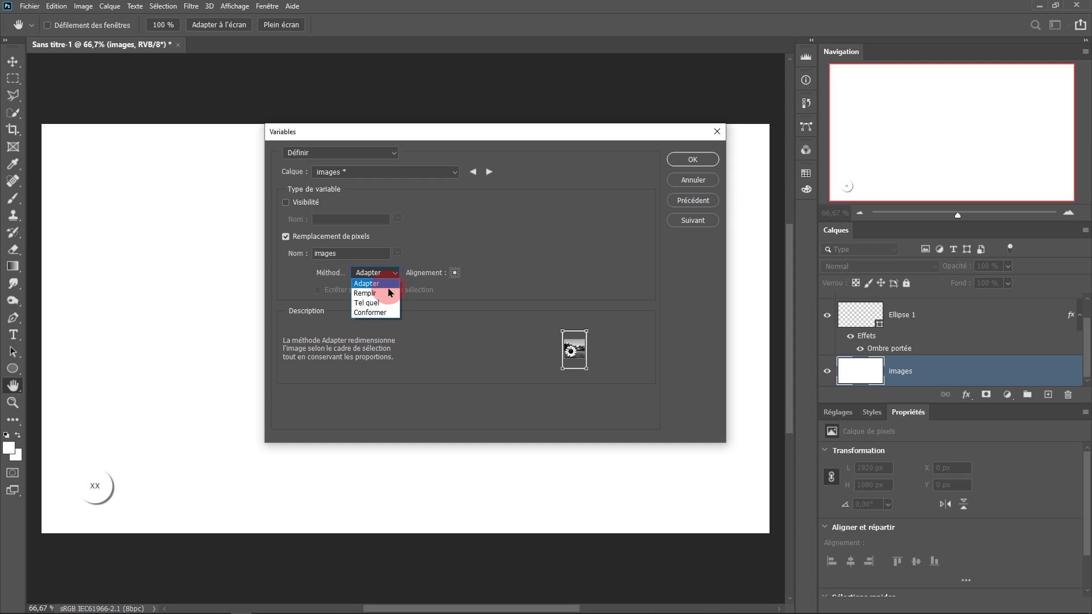
click(367, 284)
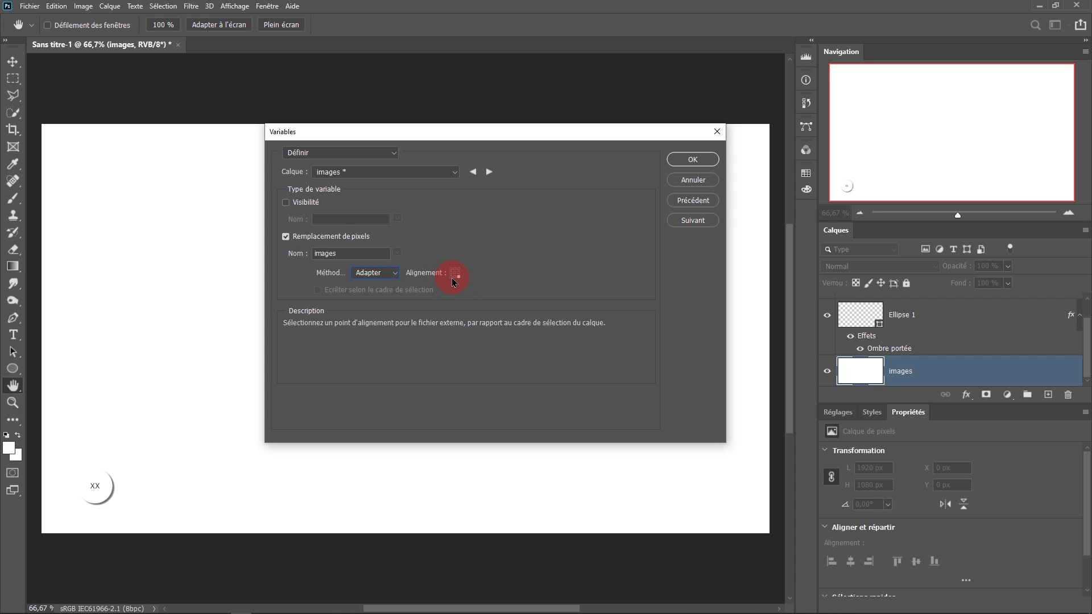
click(454, 277)
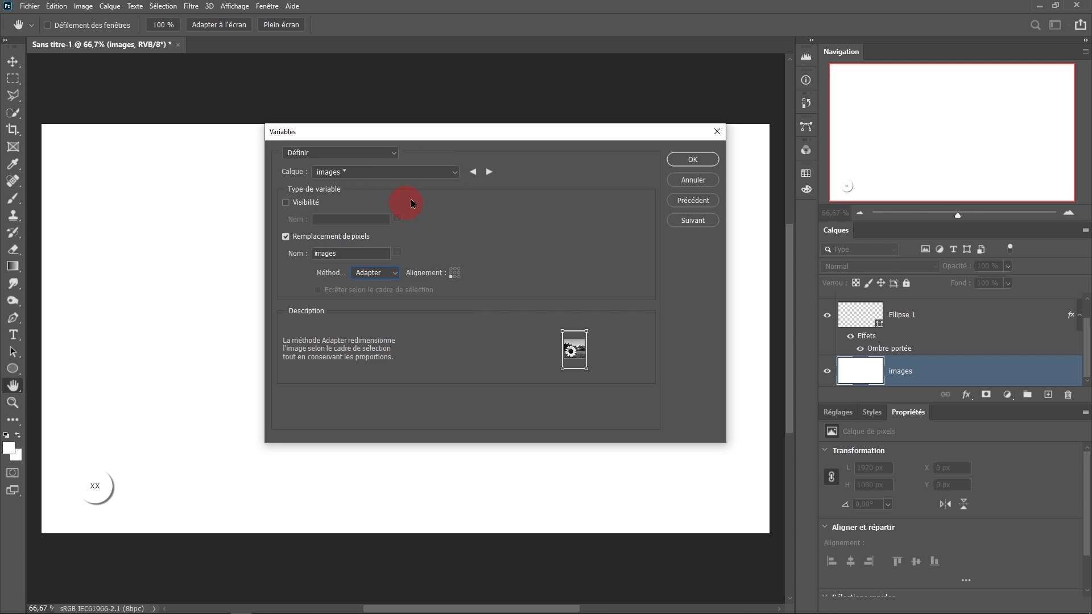
- Define a text replacement variable named "nombres" for the nombres layer
click(453, 171)
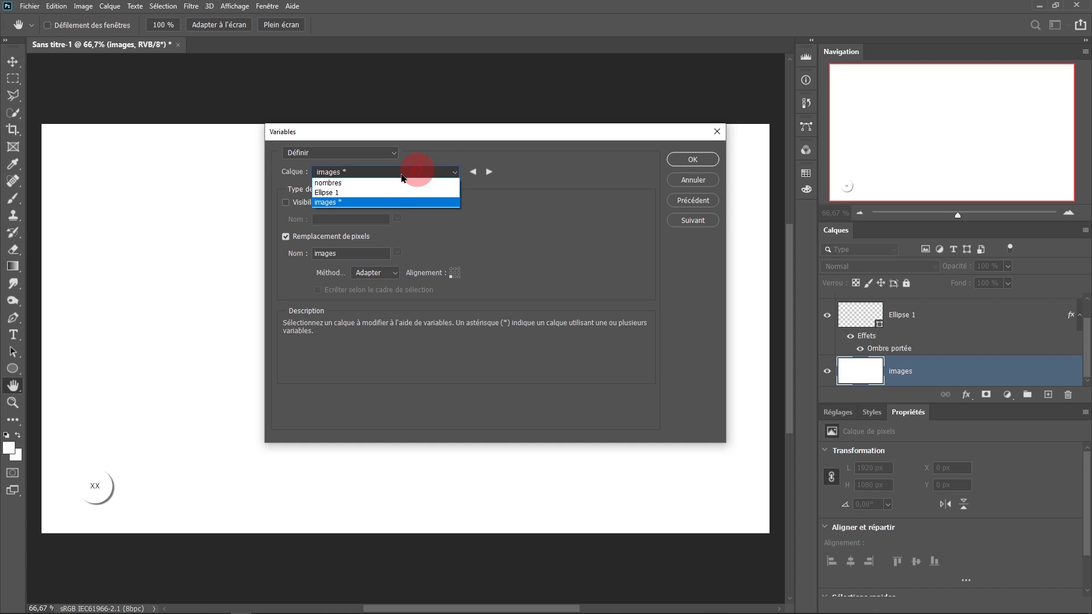
click(355, 185)
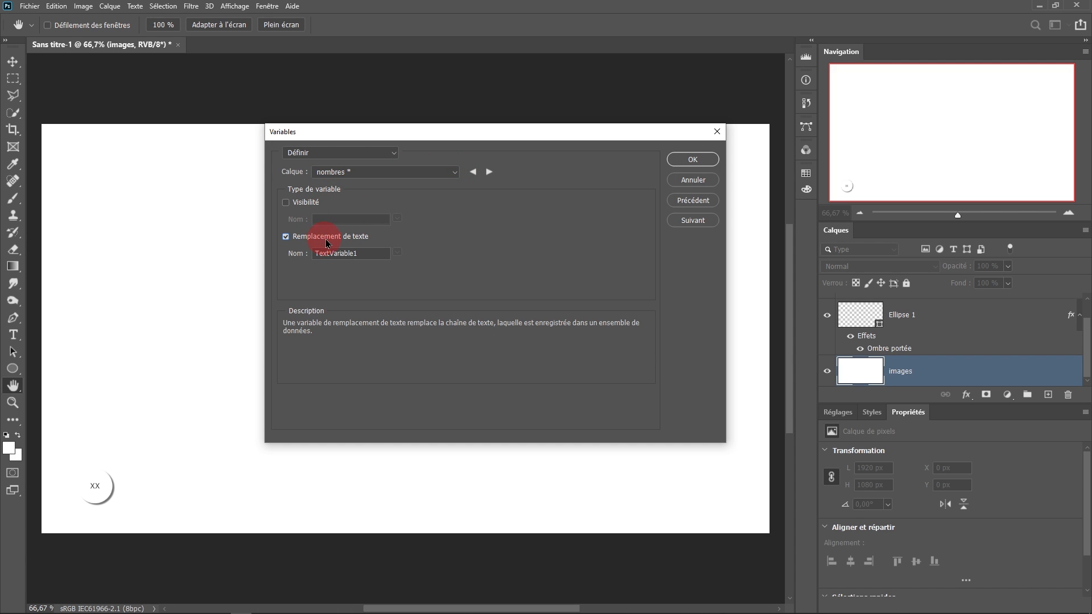
double_click(371, 253)
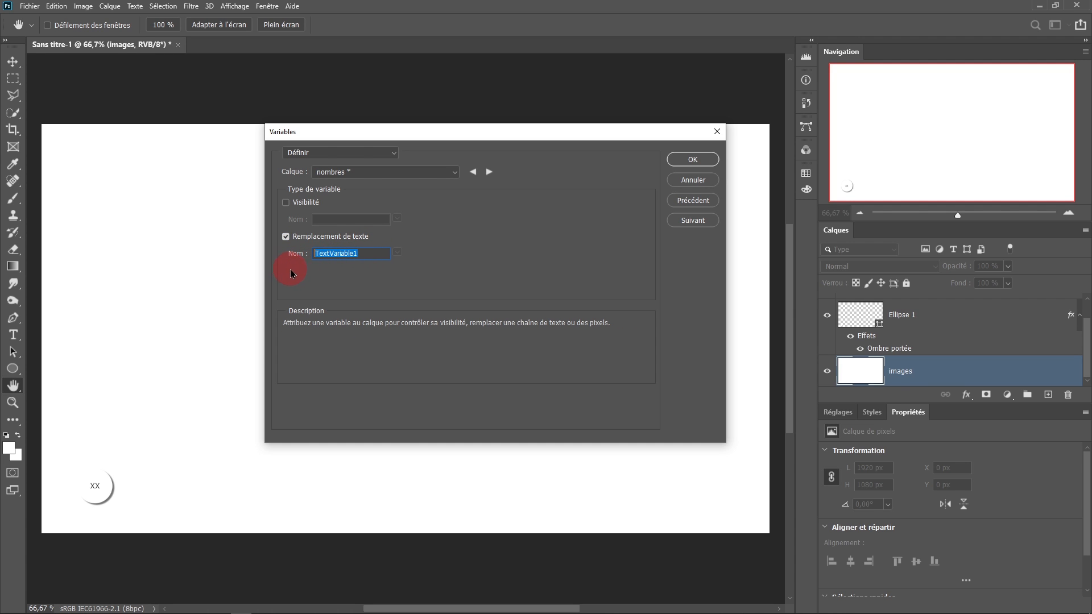
text(nombres)
- Compare the column headers in Classeur1.txt in Notepad with the variable names defined for the layers
key(alt+Tab)
drag(597, 210, 624, 232)
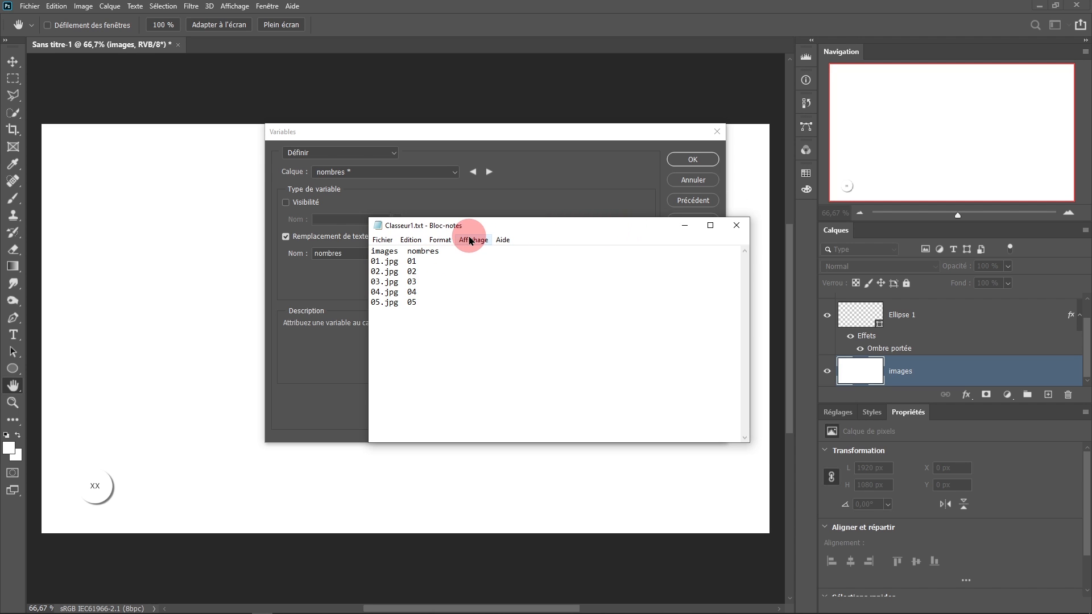
drag(527, 230, 578, 248)
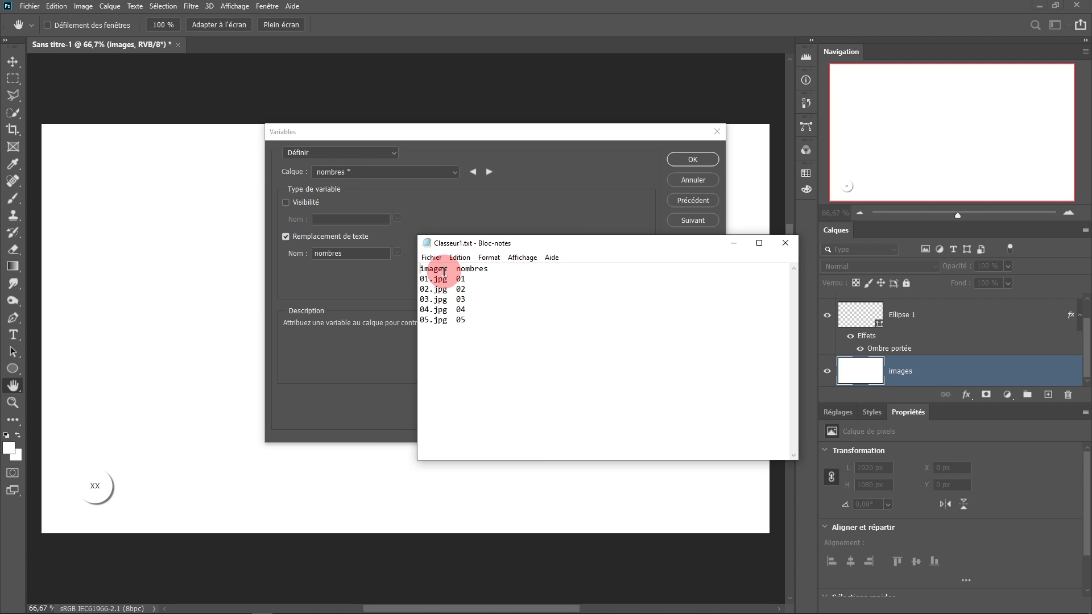
drag(449, 270, 402, 273)
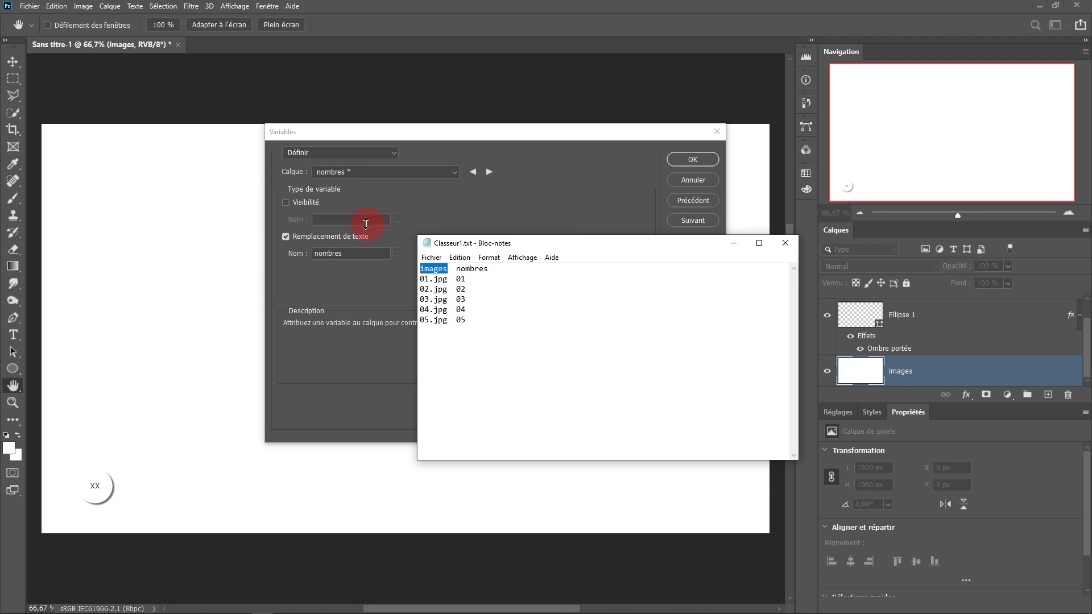
double_click(471, 268)
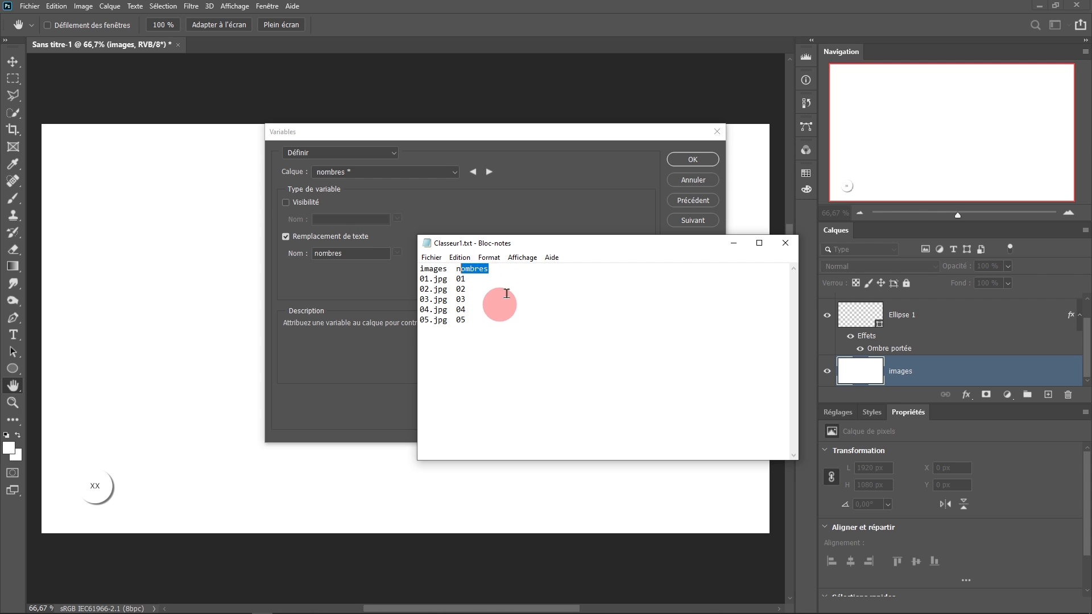
click(481, 287)
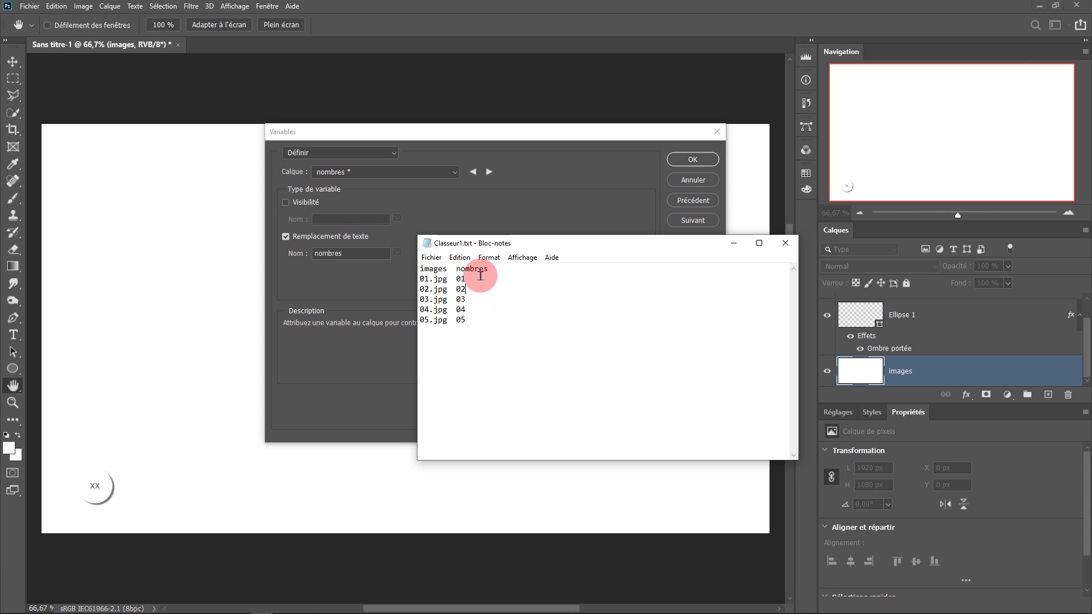
double_click(434, 269)
drag(563, 246, 464, 254)
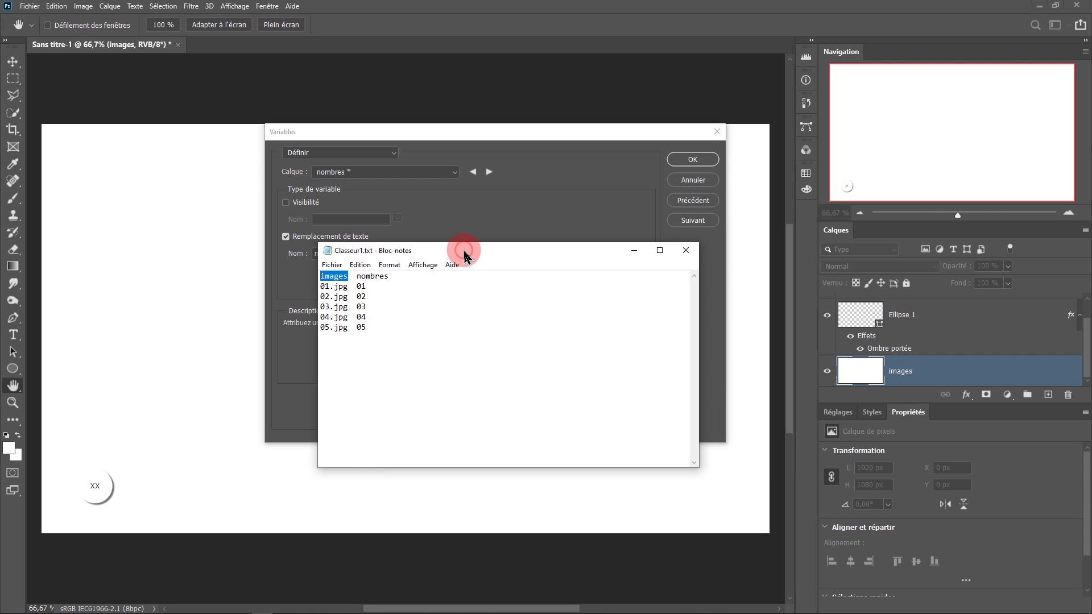
- Close the Classeur1.txt text file and accept the variable definitions for the images and nombres layers
click(683, 253)
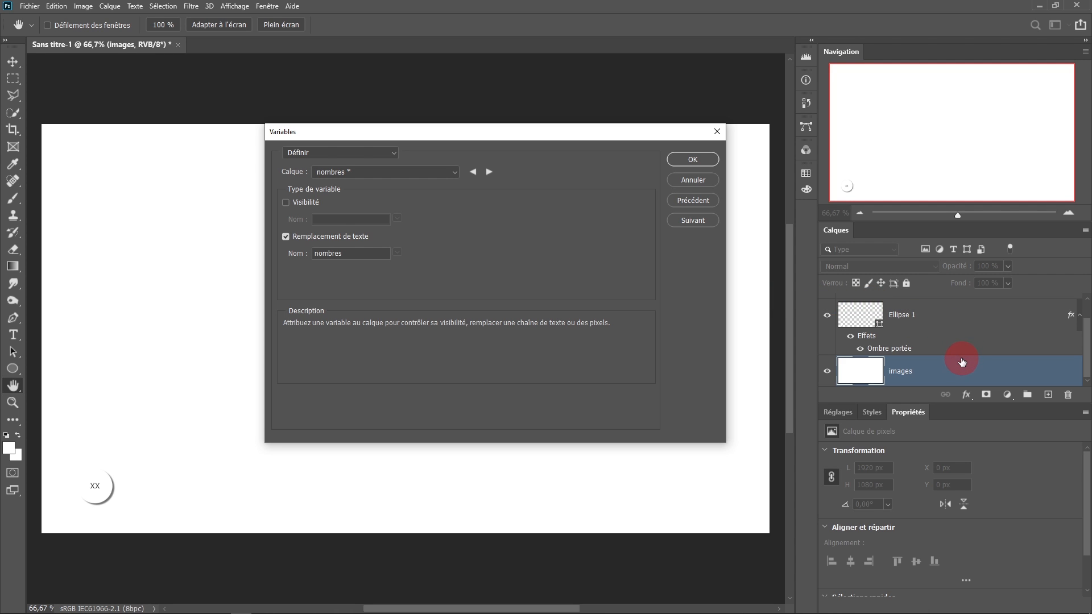
scroll(964, 360, up, 1)
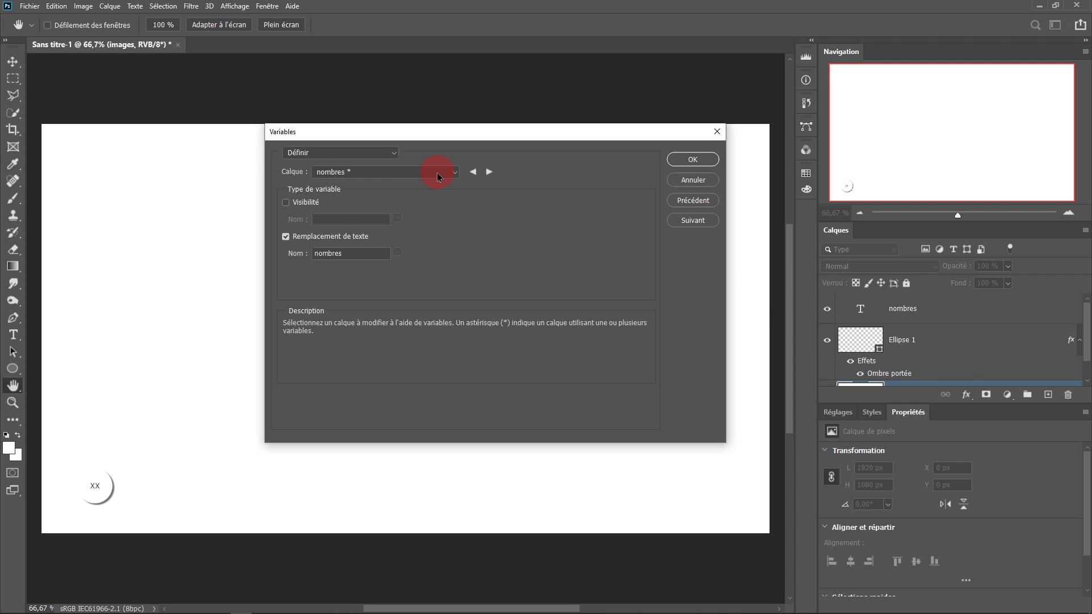
click(408, 169)
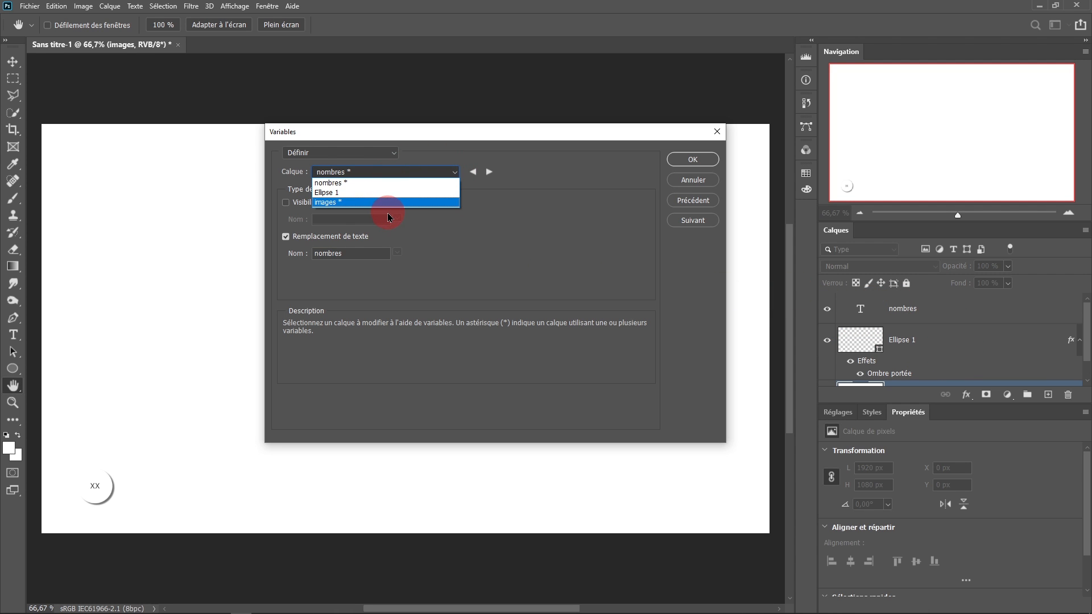
click(435, 252)
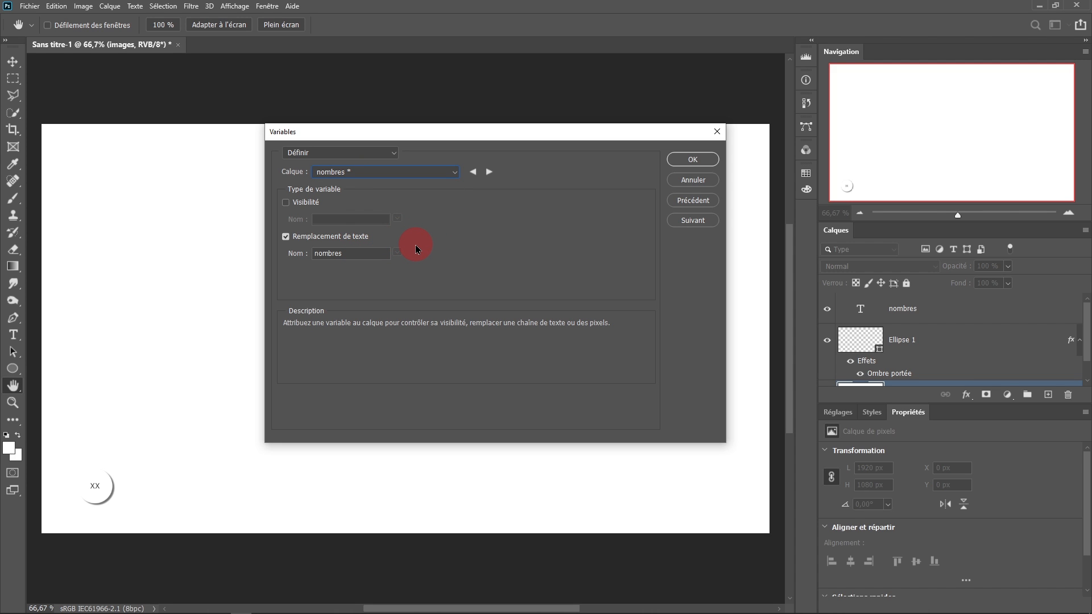
click(691, 161)
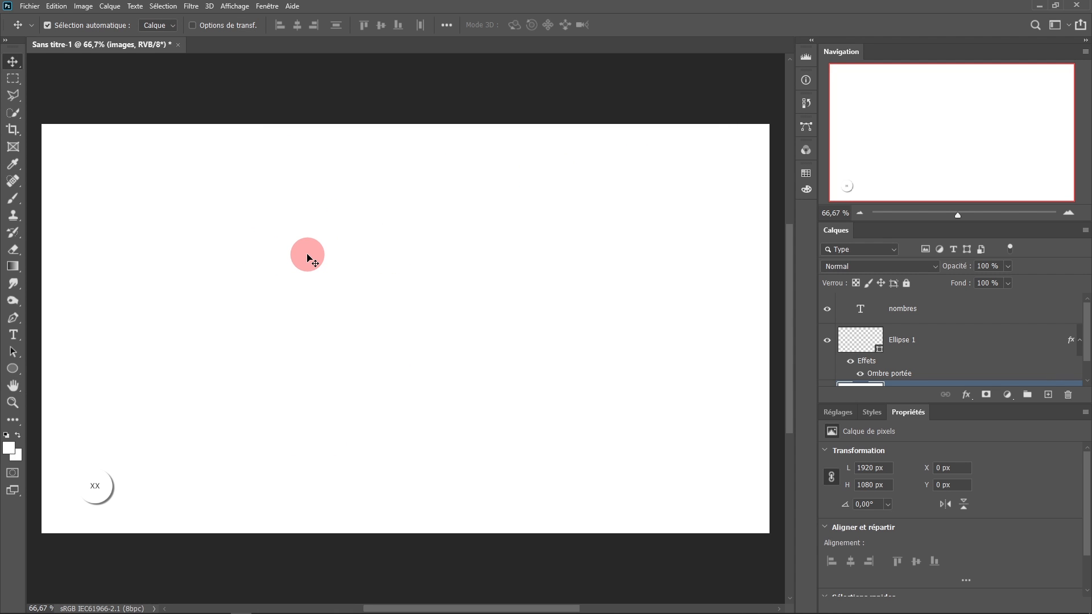
- Import the data sets from Classeur1.txt in the Numérotation_automatique folder, with automatic encoding and replacement of existing data sets
click(91, 11)
mouse_move(211, 200)
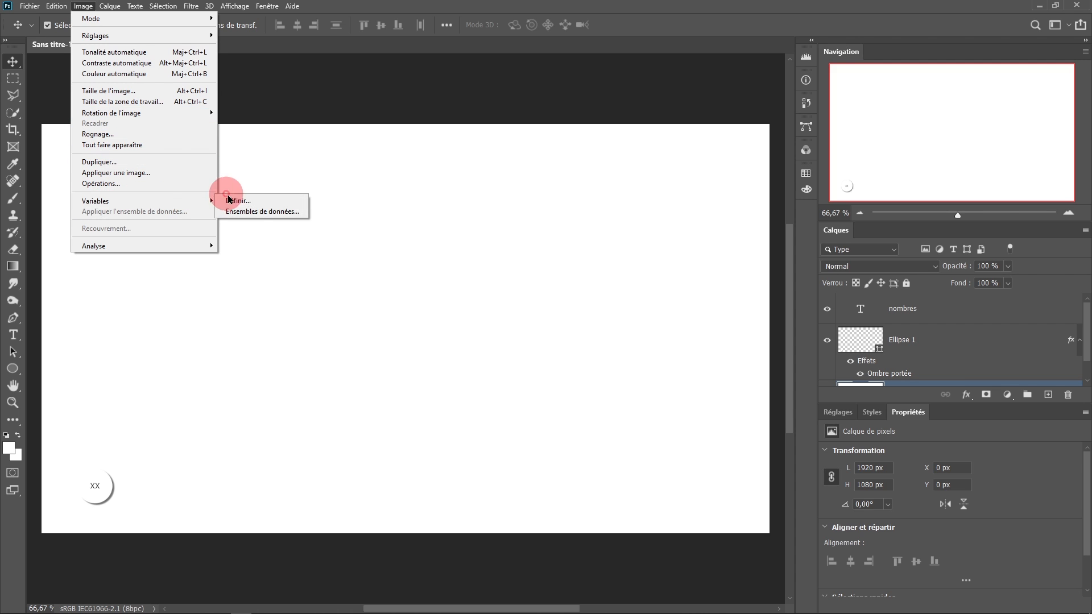
click(262, 212)
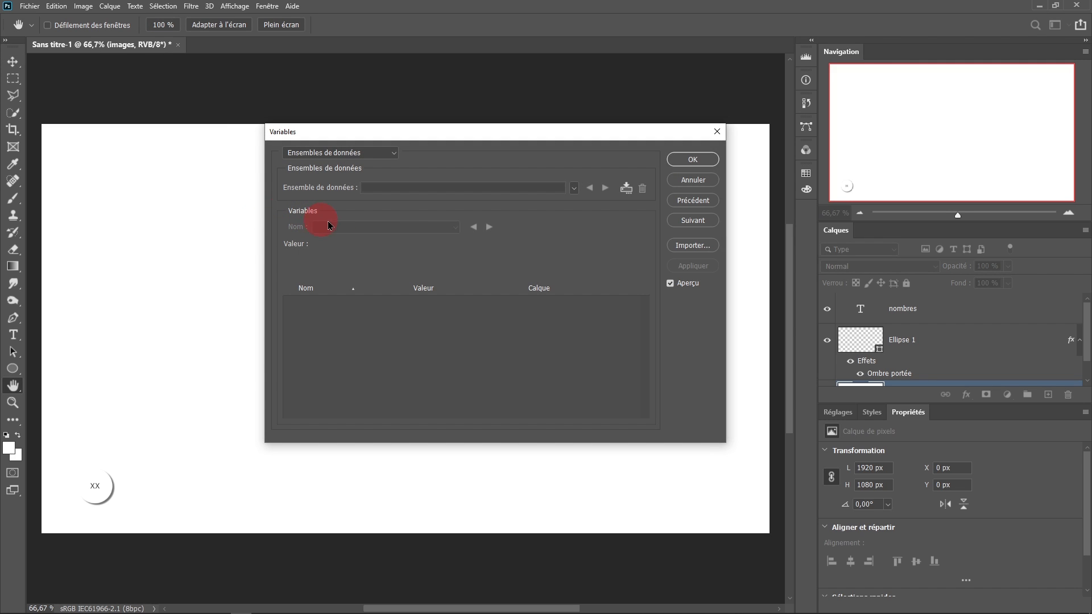
click(693, 246)
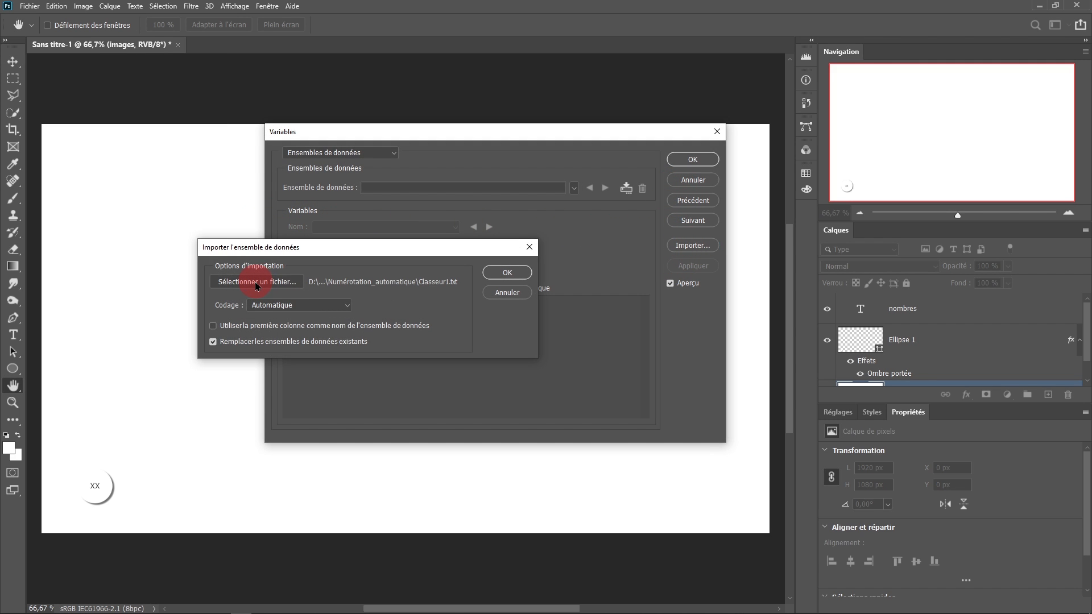
click(263, 284)
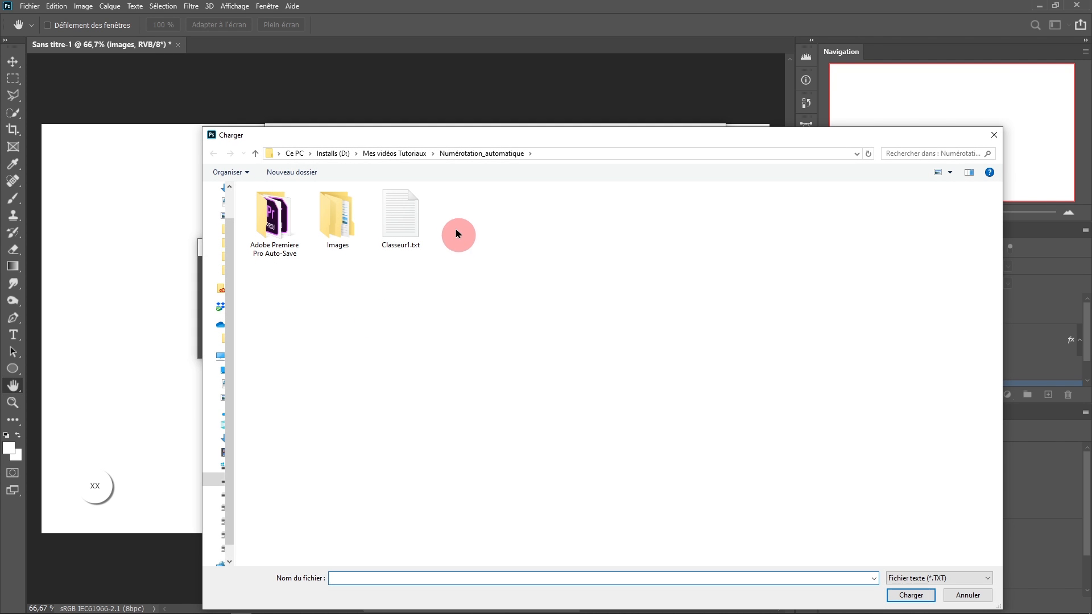
click(407, 210)
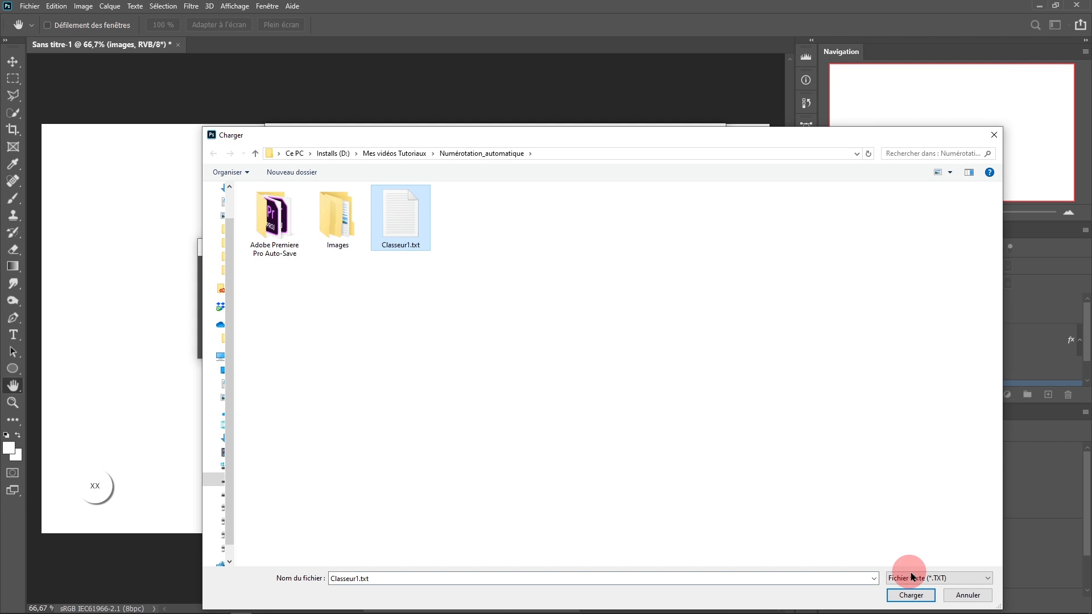
click(910, 595)
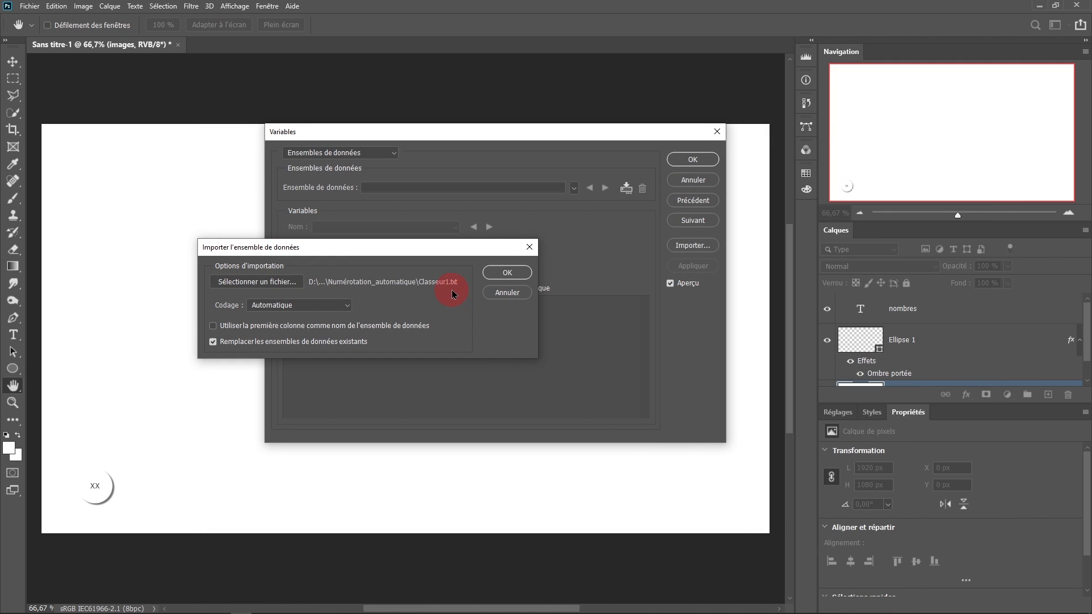
click(506, 273)
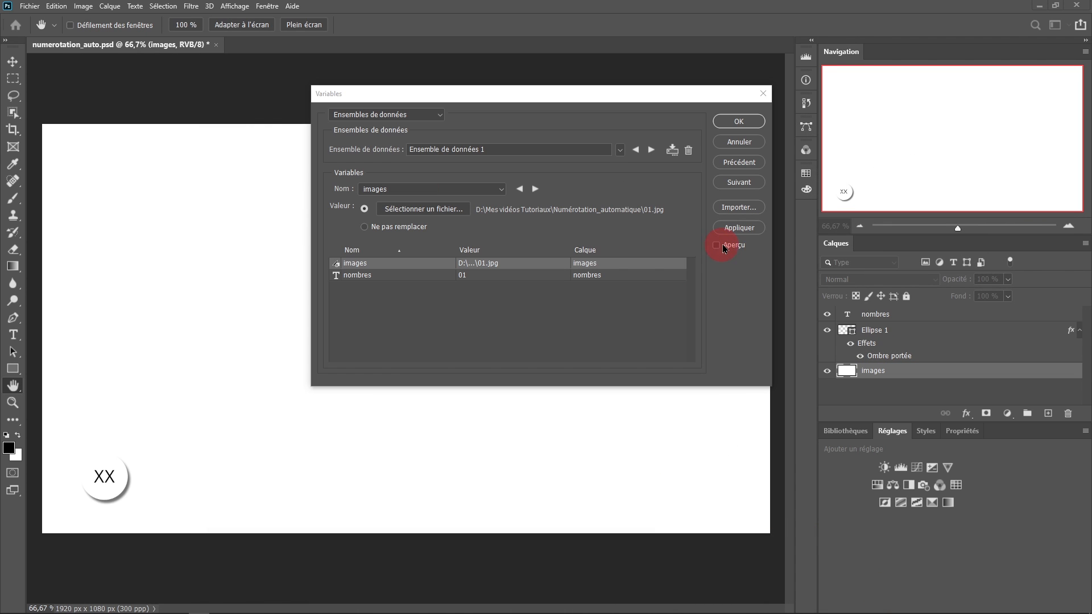
- Turn on the data set preview and display Ensemble de données 5 on the canvas
click(727, 251)
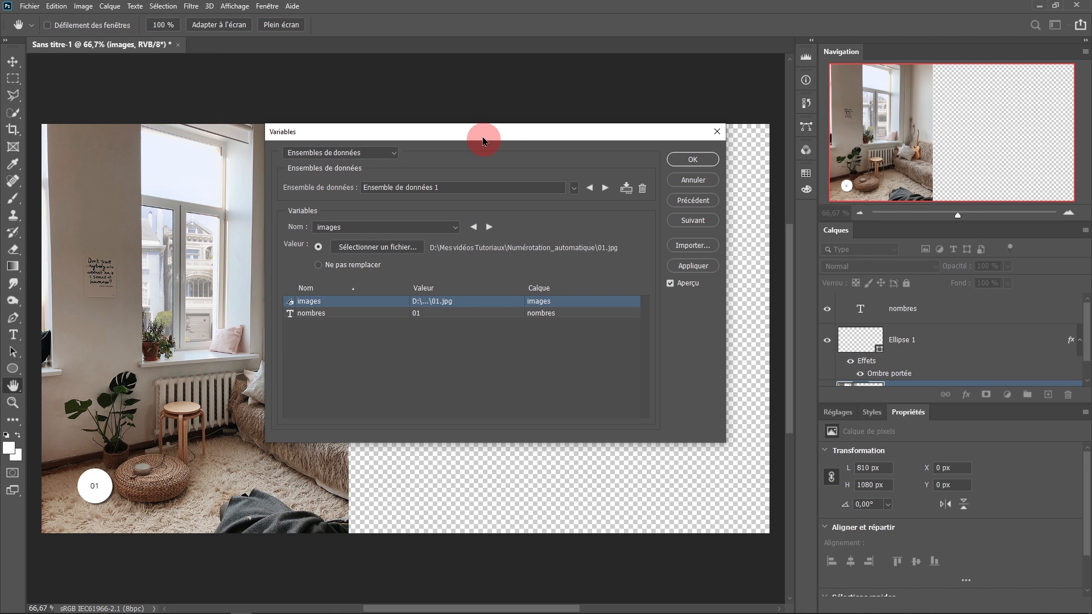
drag(483, 139, 619, 157)
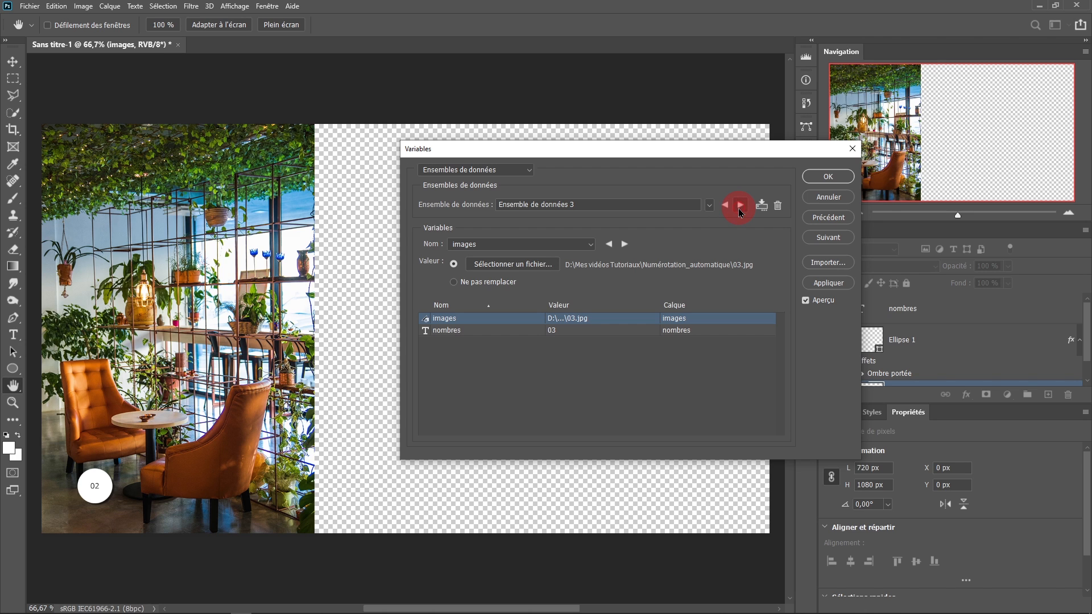
click(709, 206)
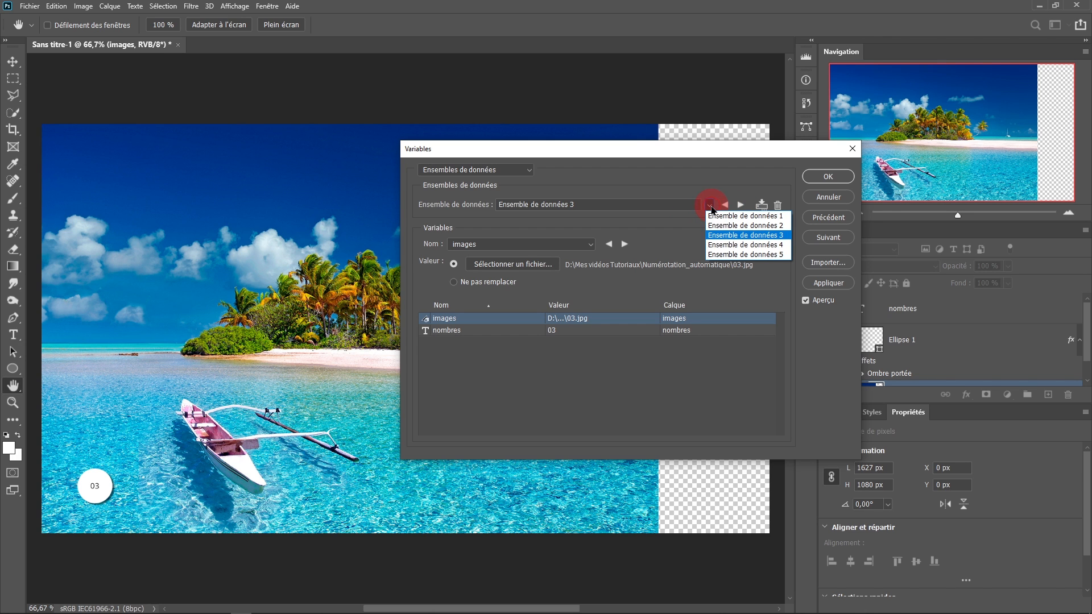
click(731, 254)
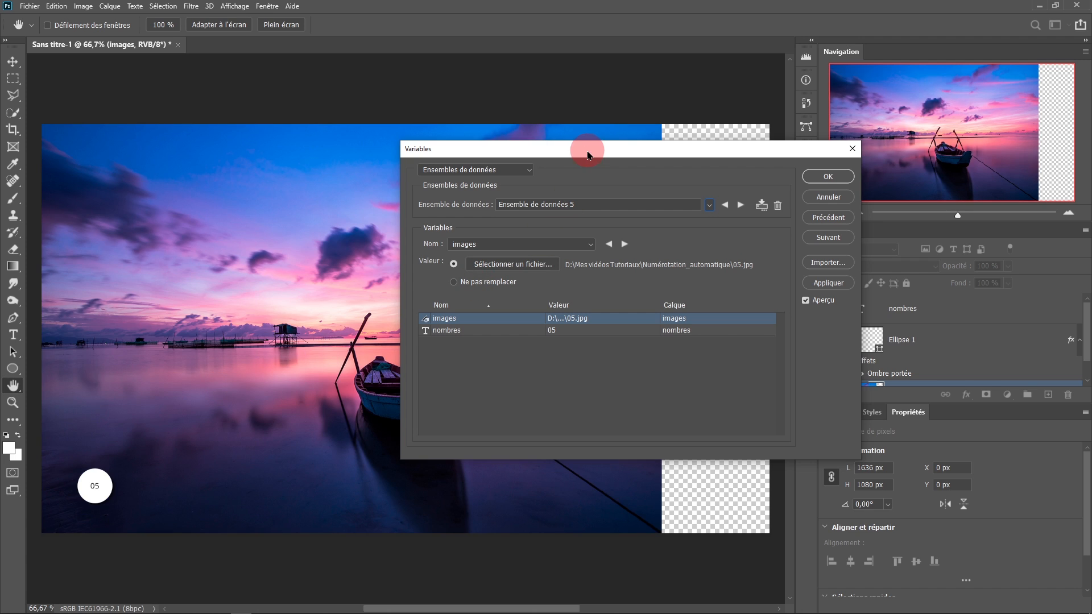
- Step through the remaining data sets with the canvas in view, then accept the imported data sets
drag(597, 150, 812, 95)
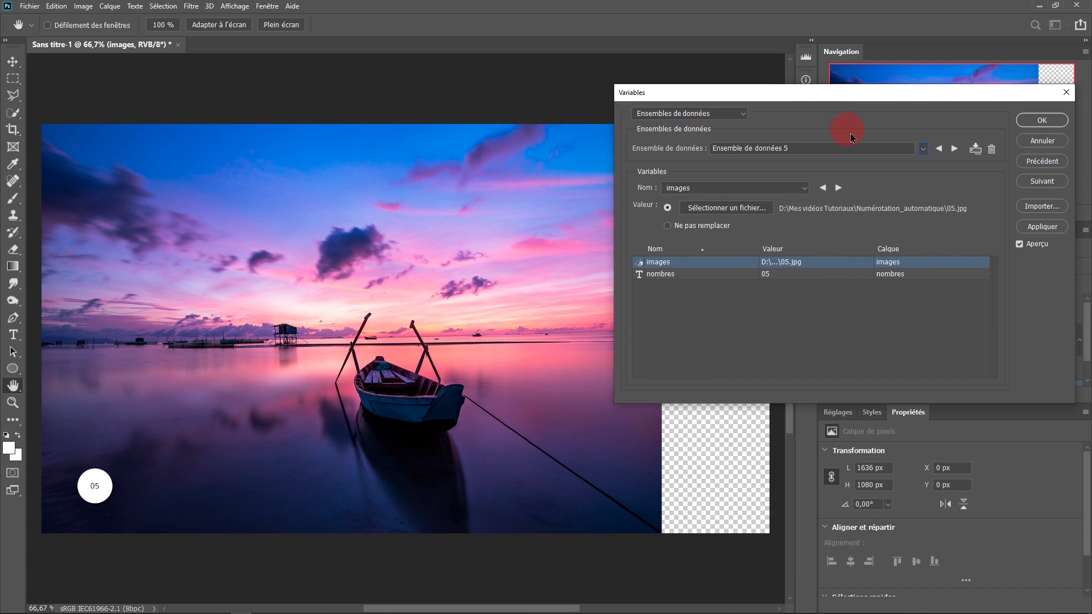
click(955, 149)
click(955, 149)
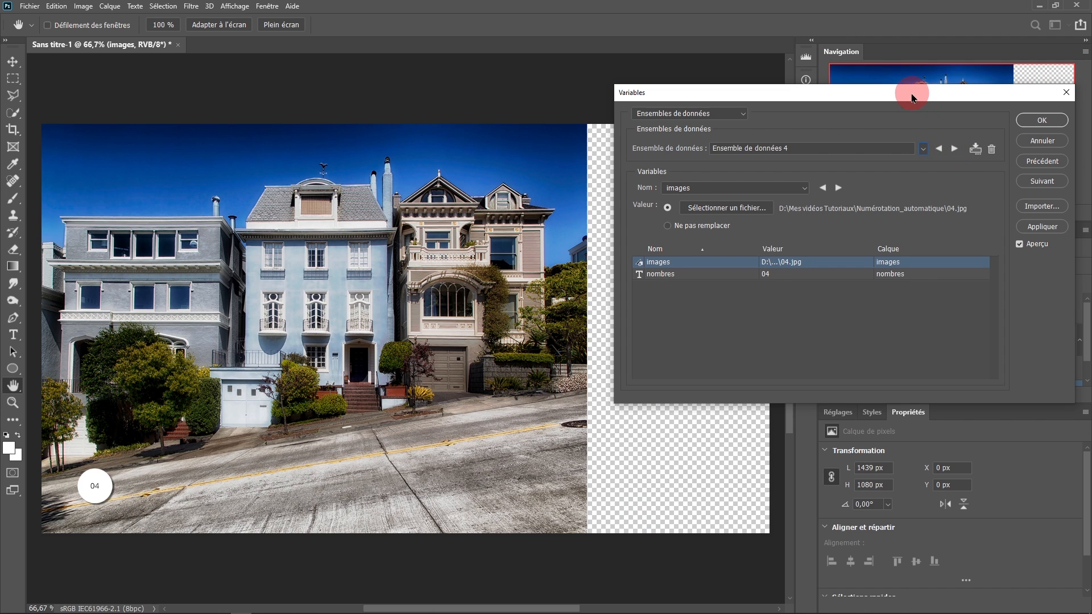
drag(910, 93, 428, 227)
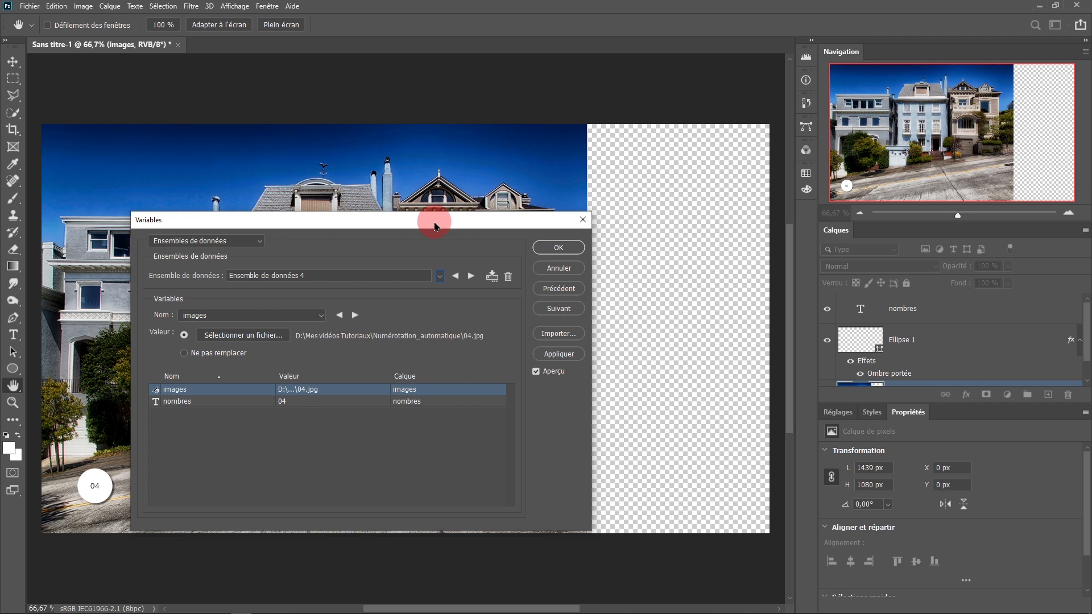
drag(436, 223, 414, 148)
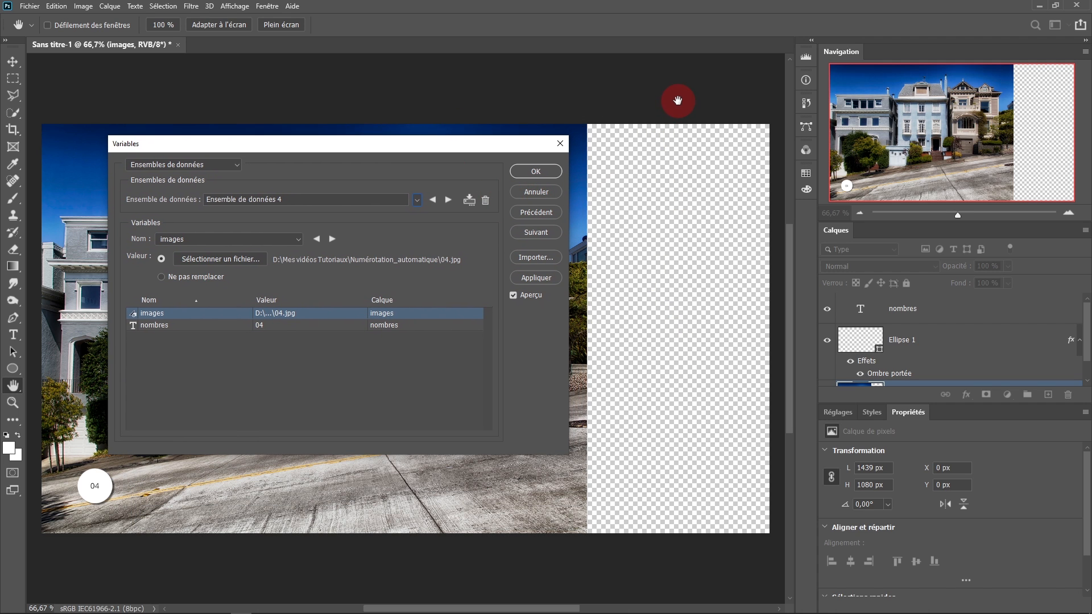
click(535, 173)
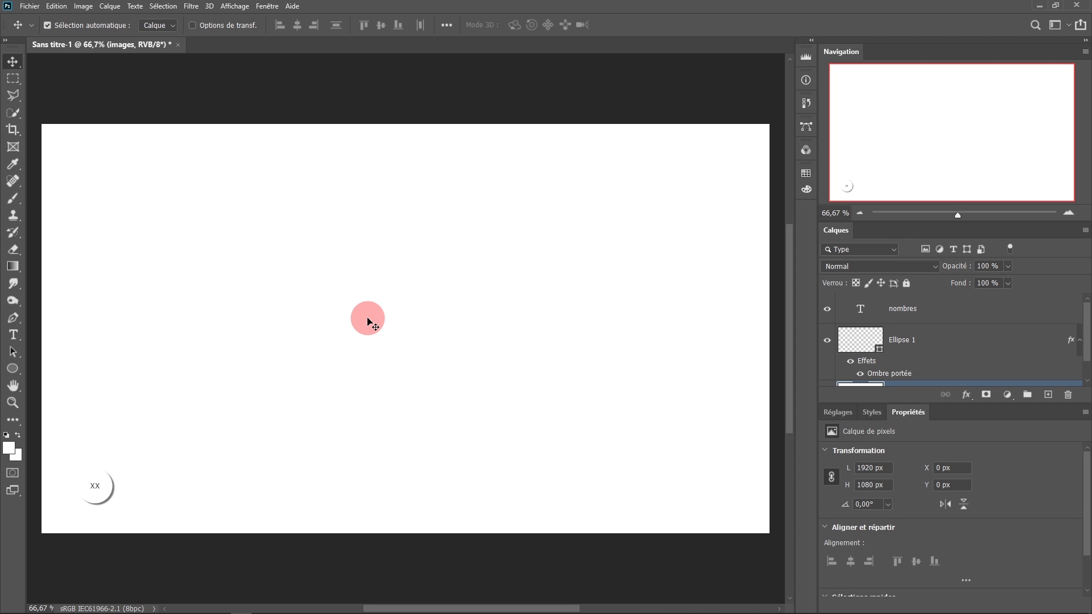
- Start exporting the data sets as files, choosing the Images folder inside Numérotation_automatique as the destination
click(30, 8)
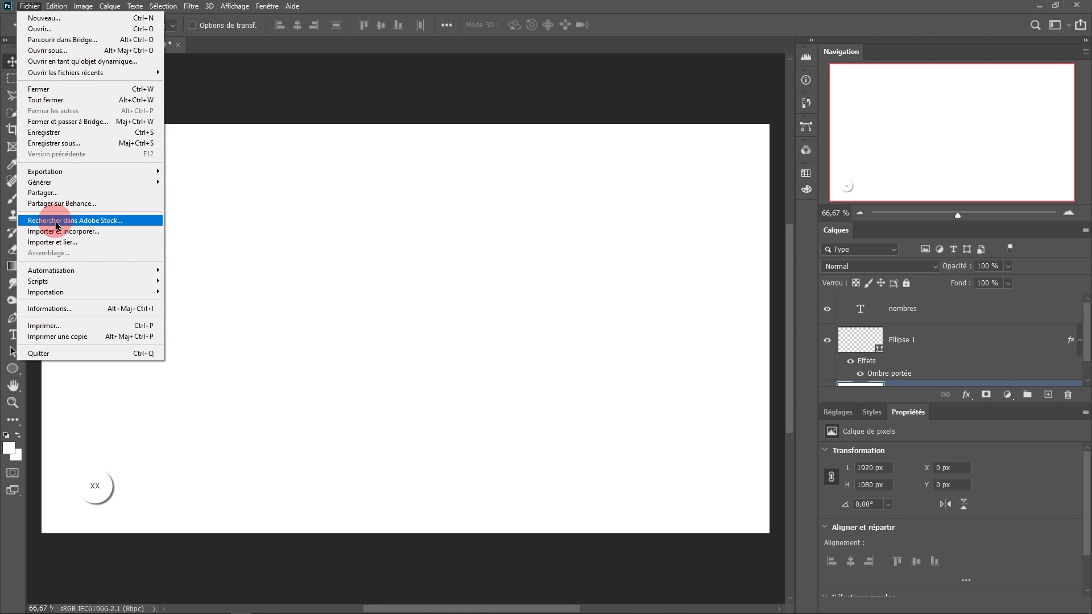
mouse_move(56, 173)
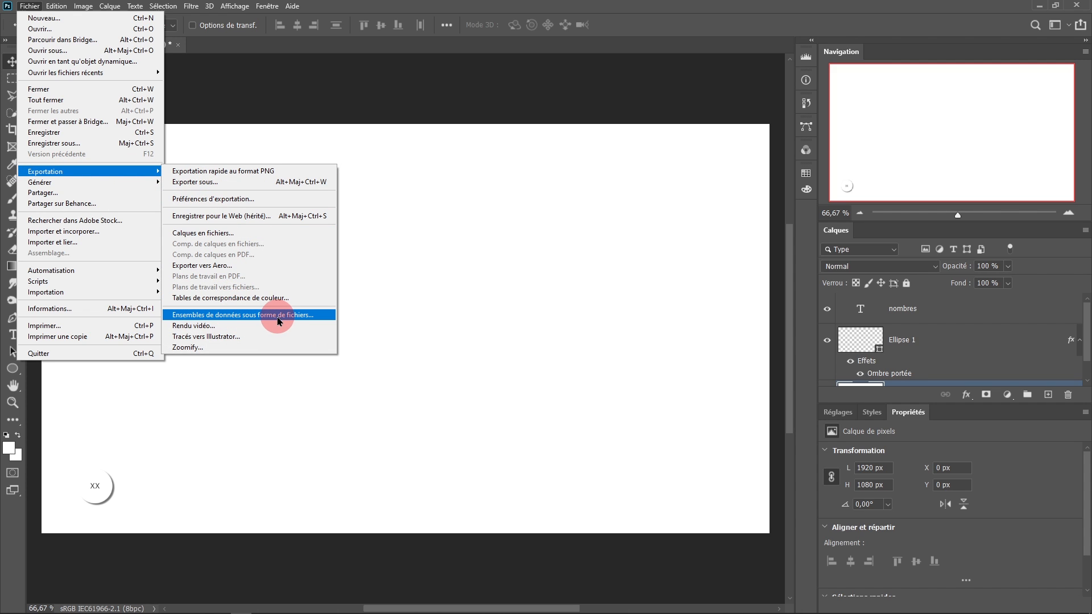
click(320, 321)
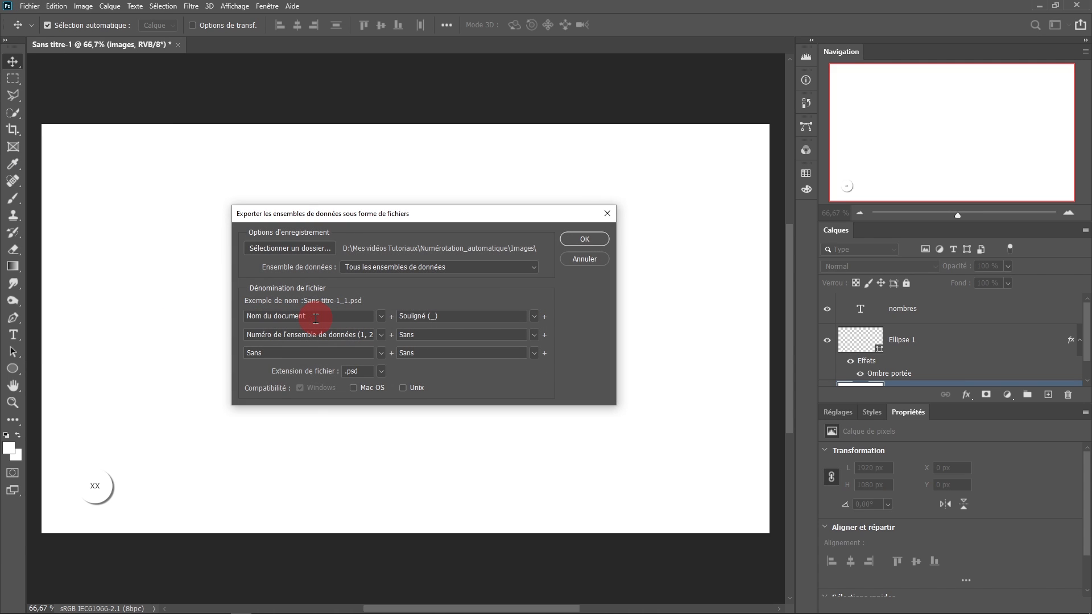
drag(344, 221, 322, 209)
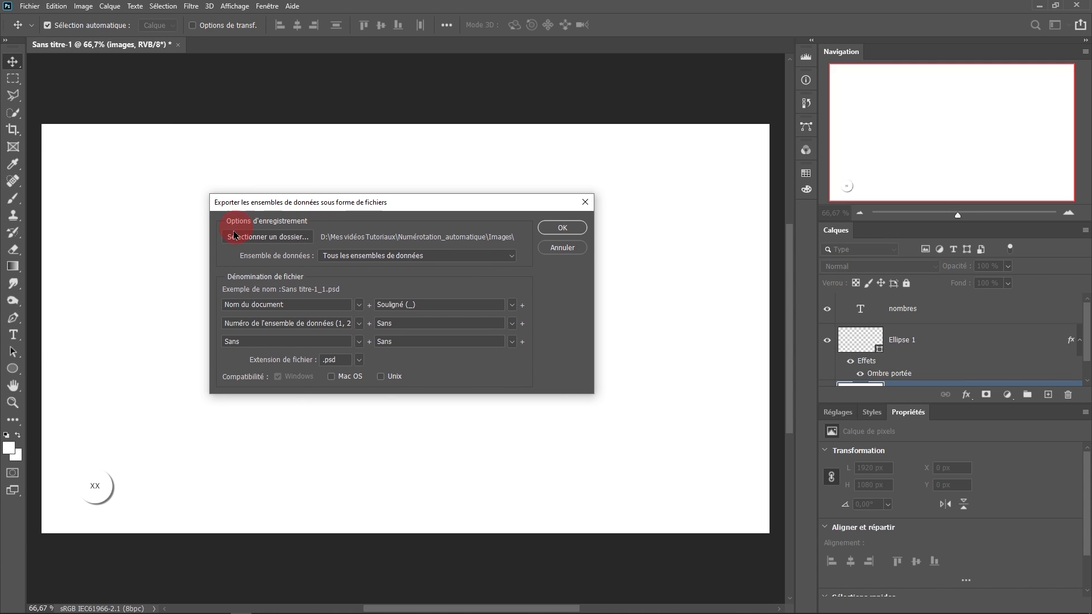
click(281, 241)
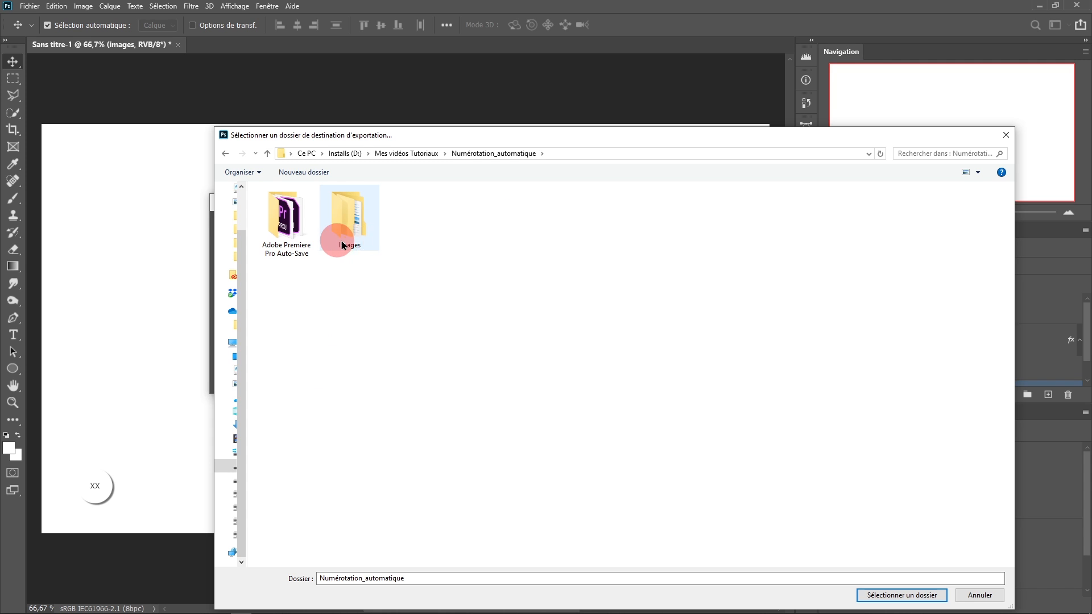
click(343, 222)
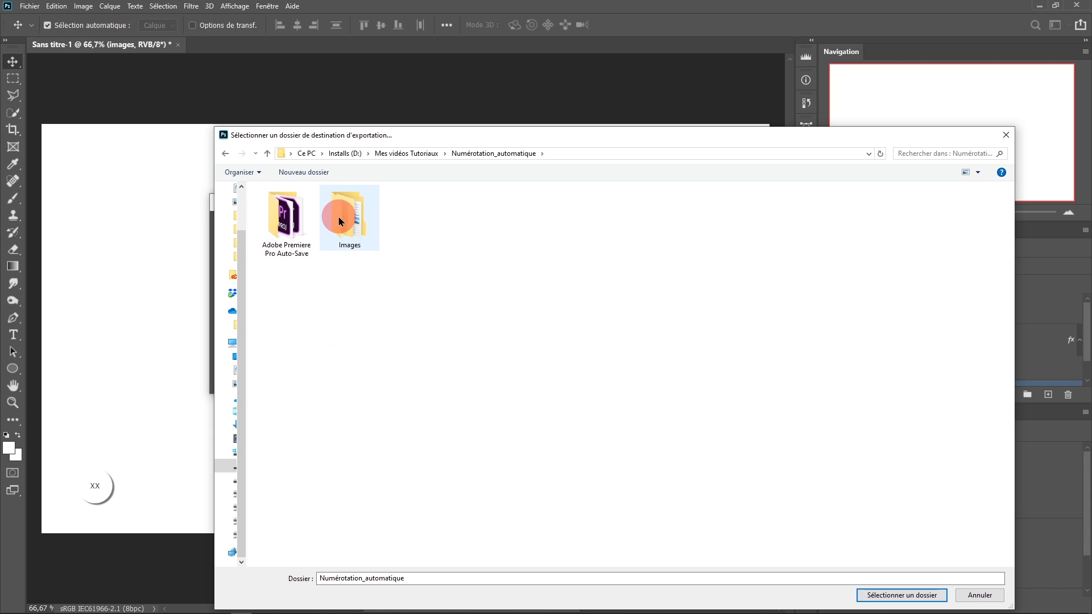
double_click(349, 221)
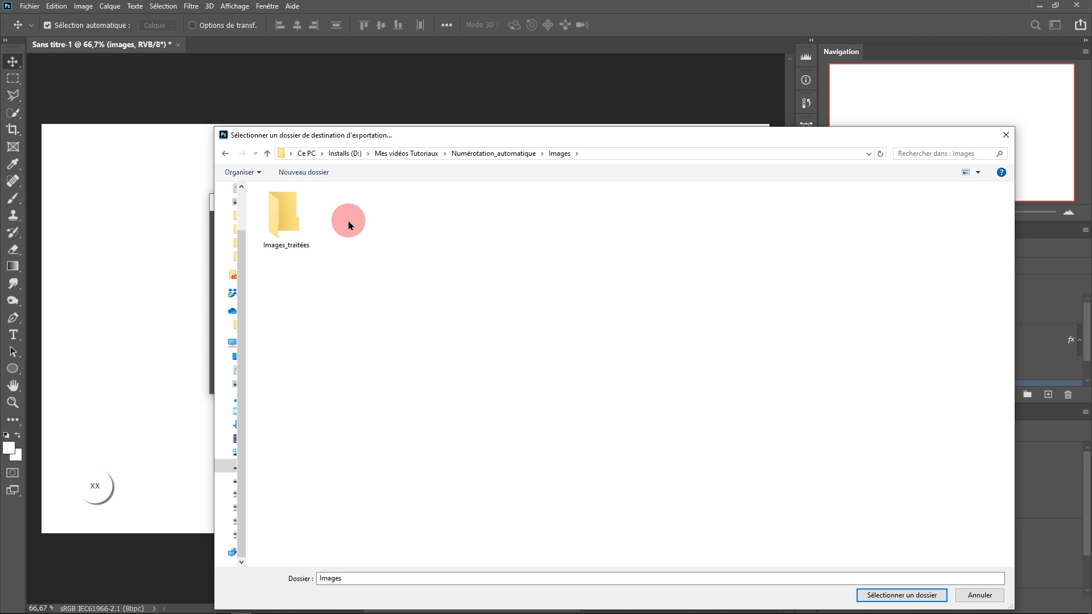
click(289, 213)
click(303, 263)
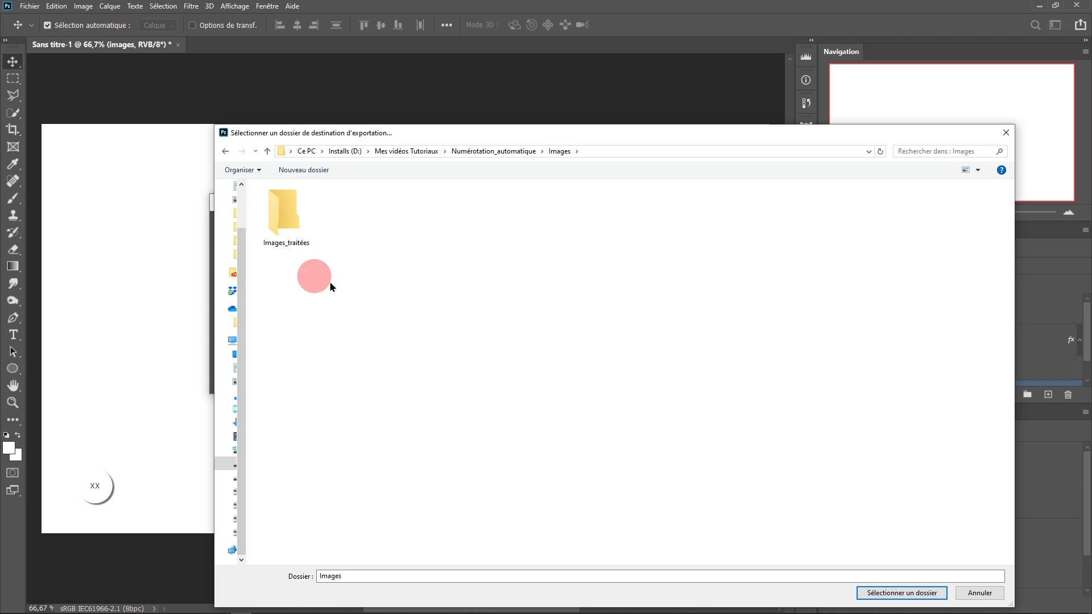
click(890, 592)
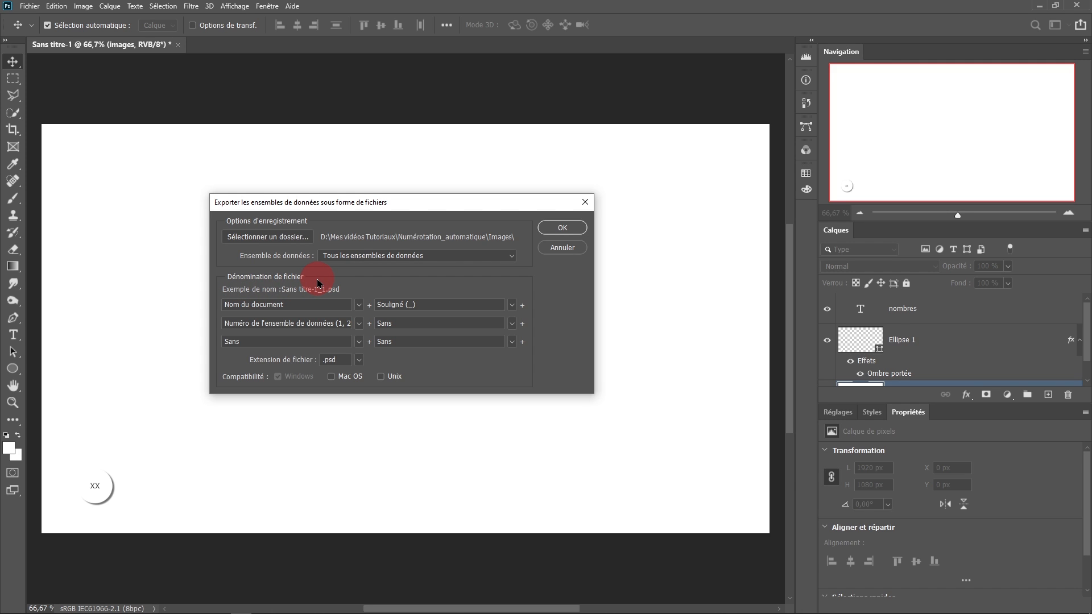
- Set the exported file names to Nom du document, Souligné (_) and Numéro de l'ensemble de données (1, 2...)
click(361, 307)
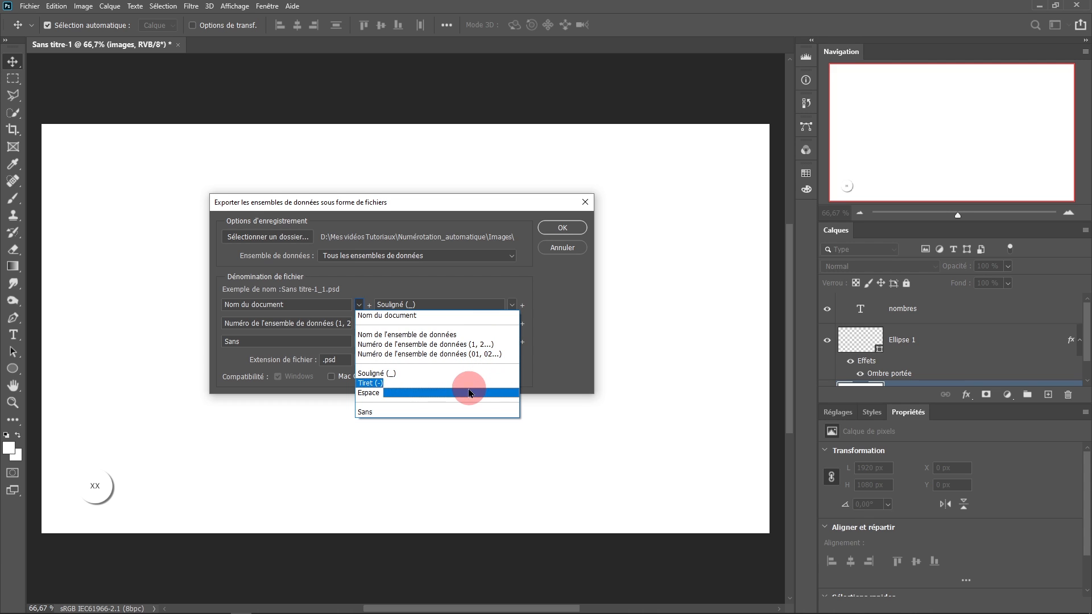
click(429, 316)
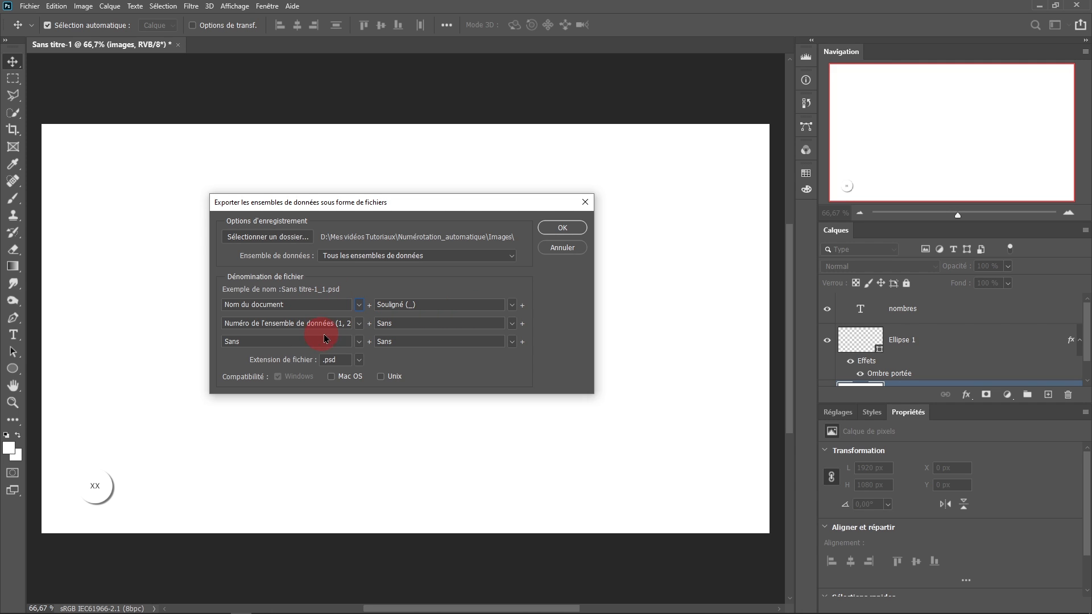
click(512, 305)
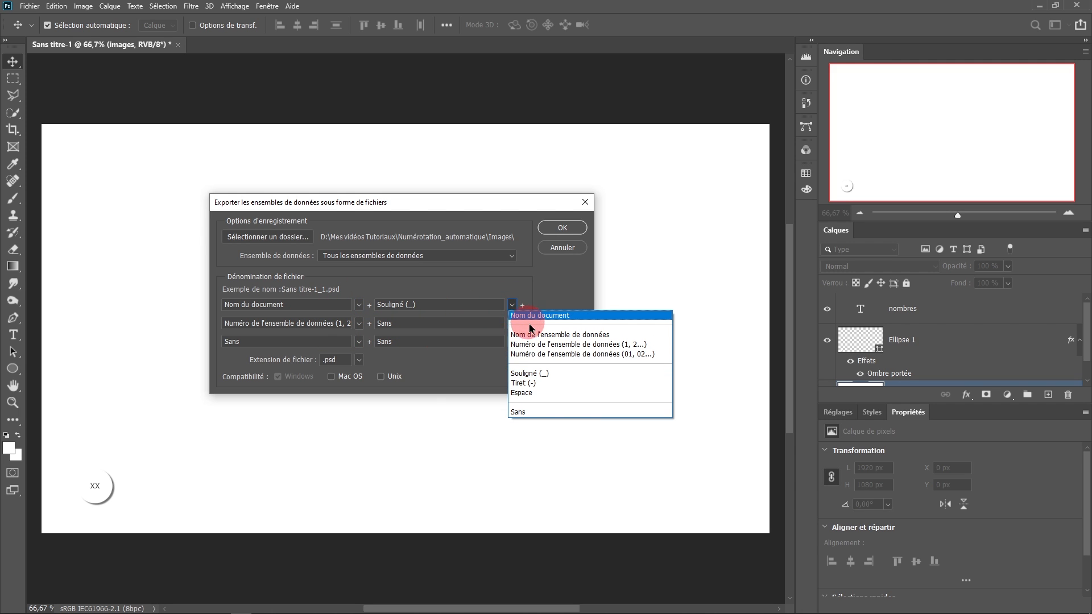
click(557, 373)
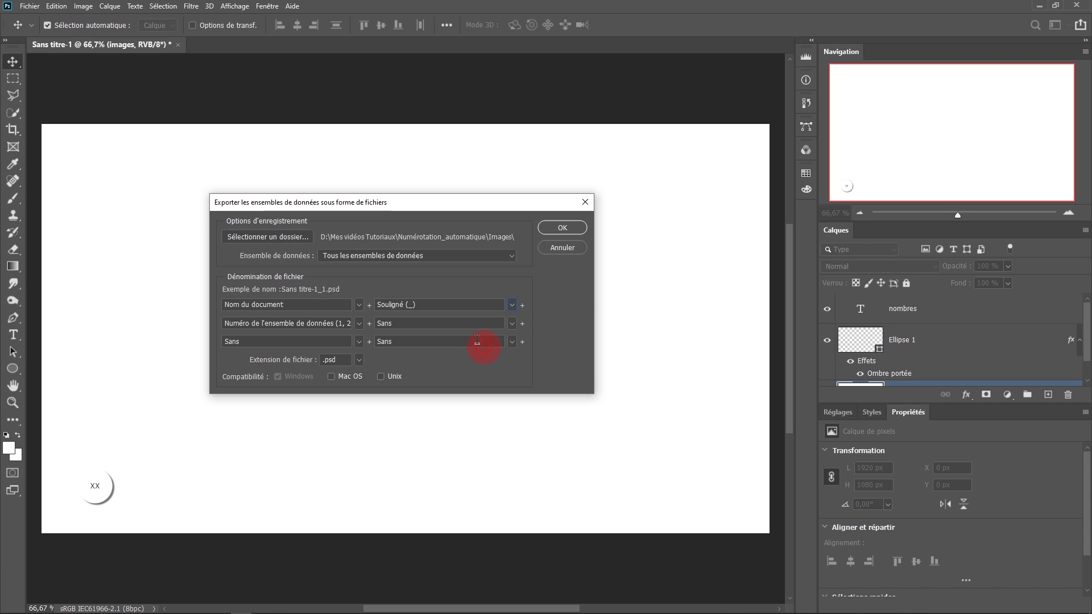
click(360, 325)
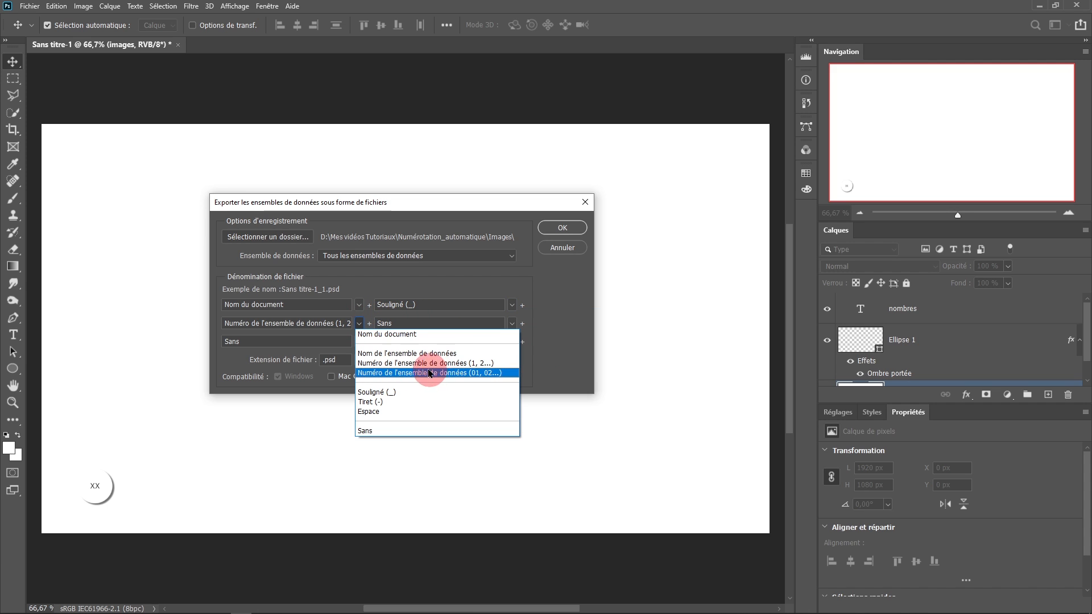
click(364, 283)
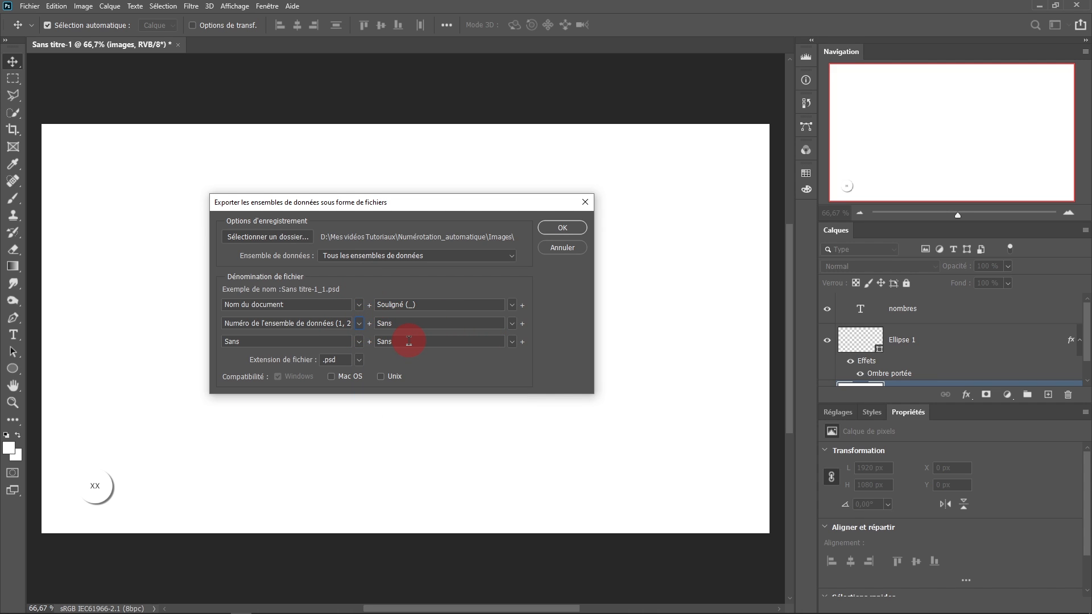
- Keep .psd as the file extension and export all the data sets to the Images folder
click(361, 360)
click(374, 372)
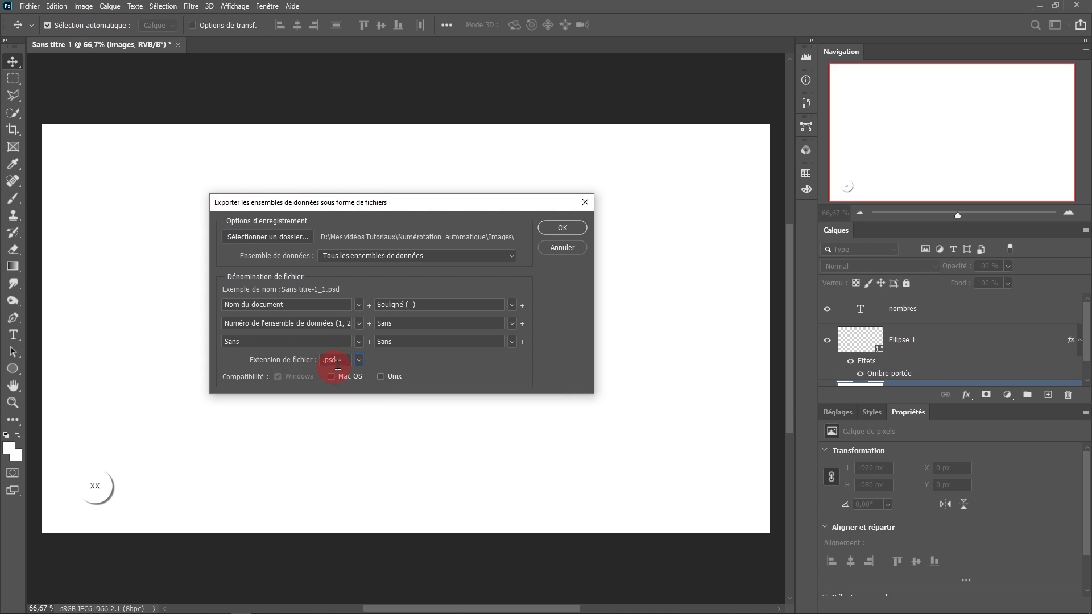
drag(335, 358, 290, 360)
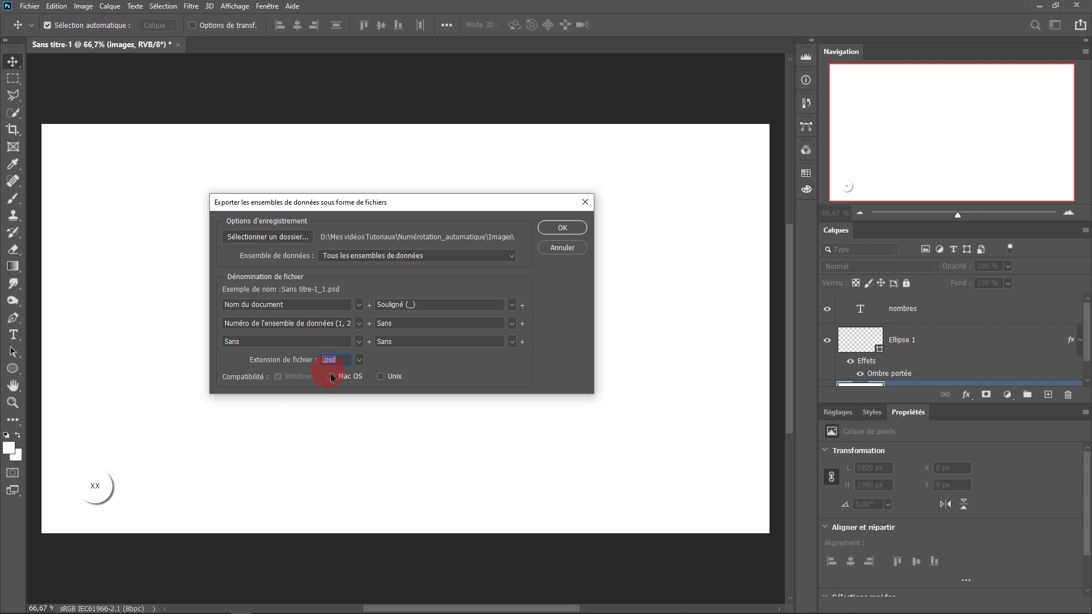
click(562, 228)
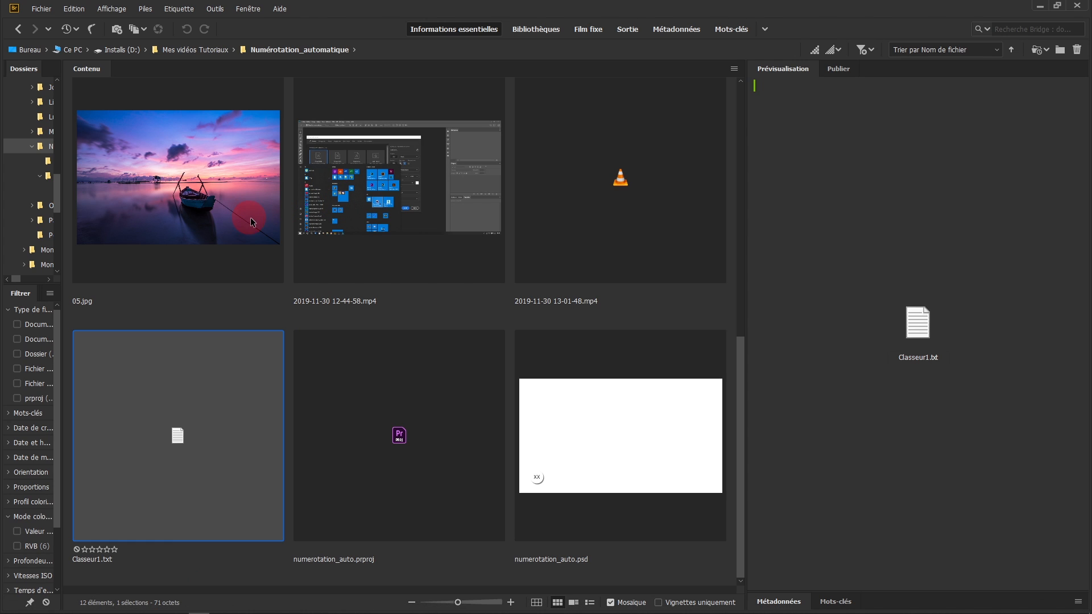
- In Bridge, open the Images folder inside Numérotation_automatique and preview Sans titre-1_1.psd full screen
scroll(448, 250, up, 5)
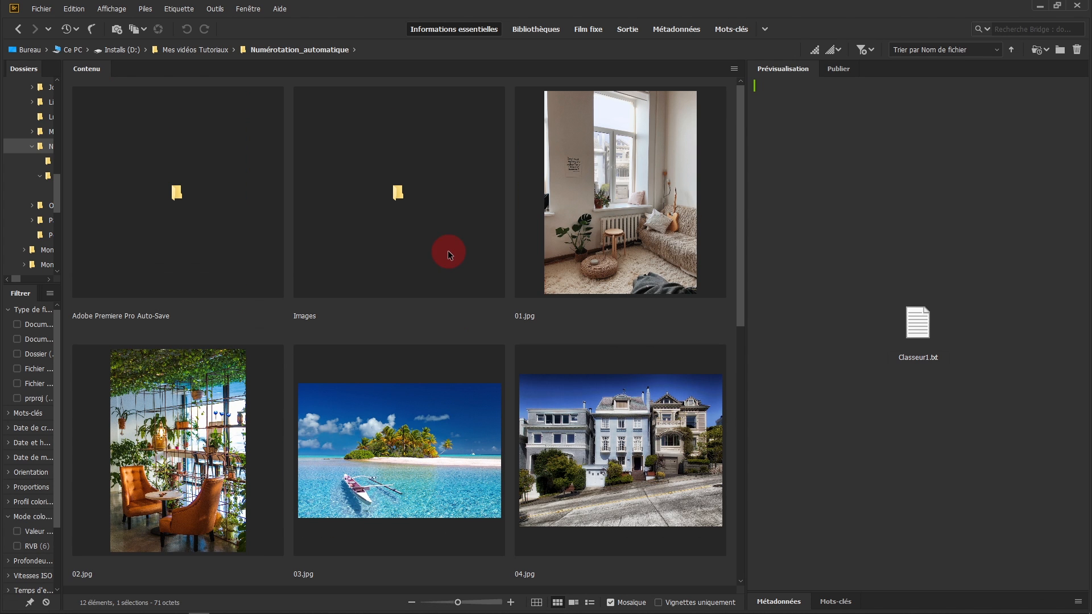
click(400, 195)
double_click(399, 197)
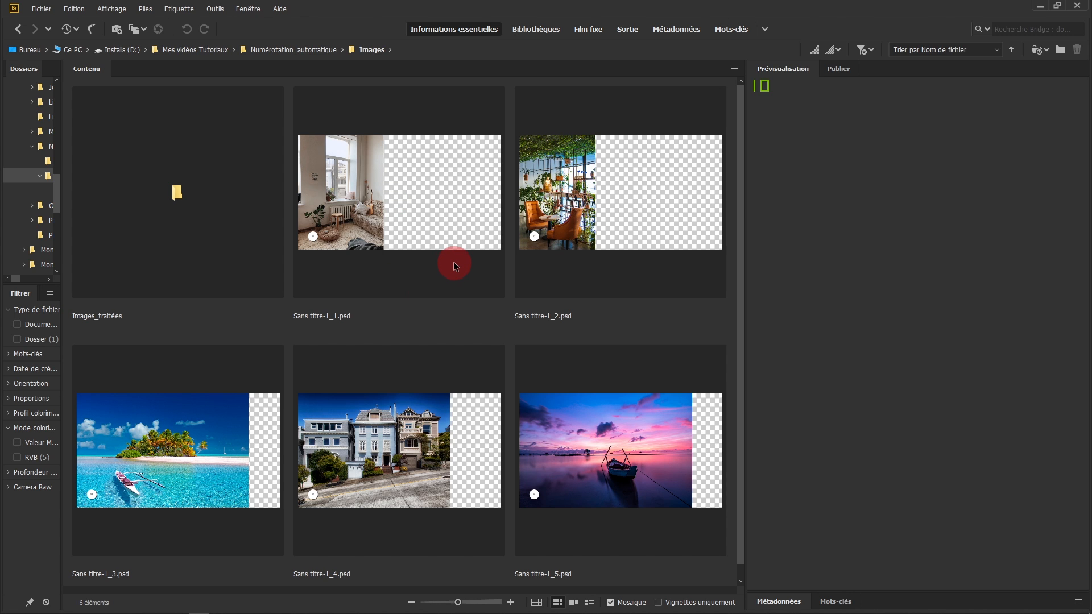
click(427, 238)
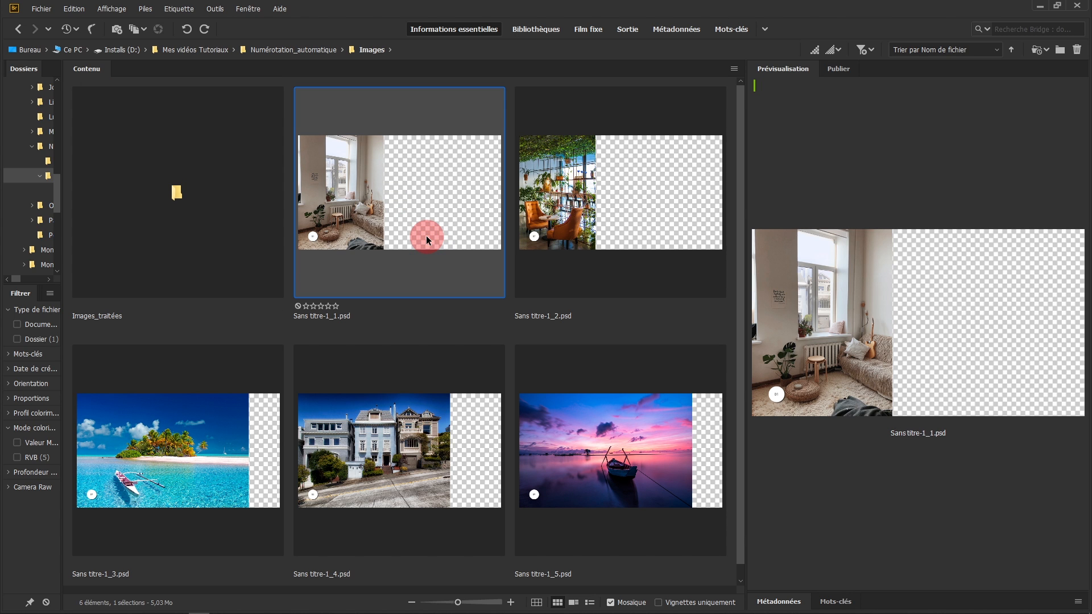
key(space)
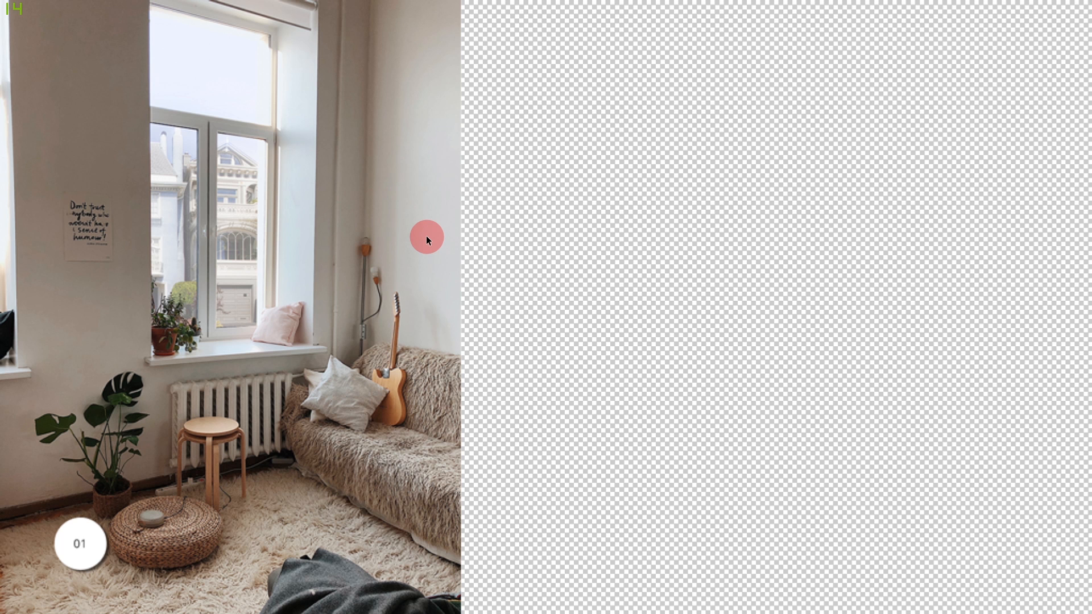
- Browse back and forth through the exported images full screen to check their numbering, and close the preview
key(Right)
key(Right)
key(Right)
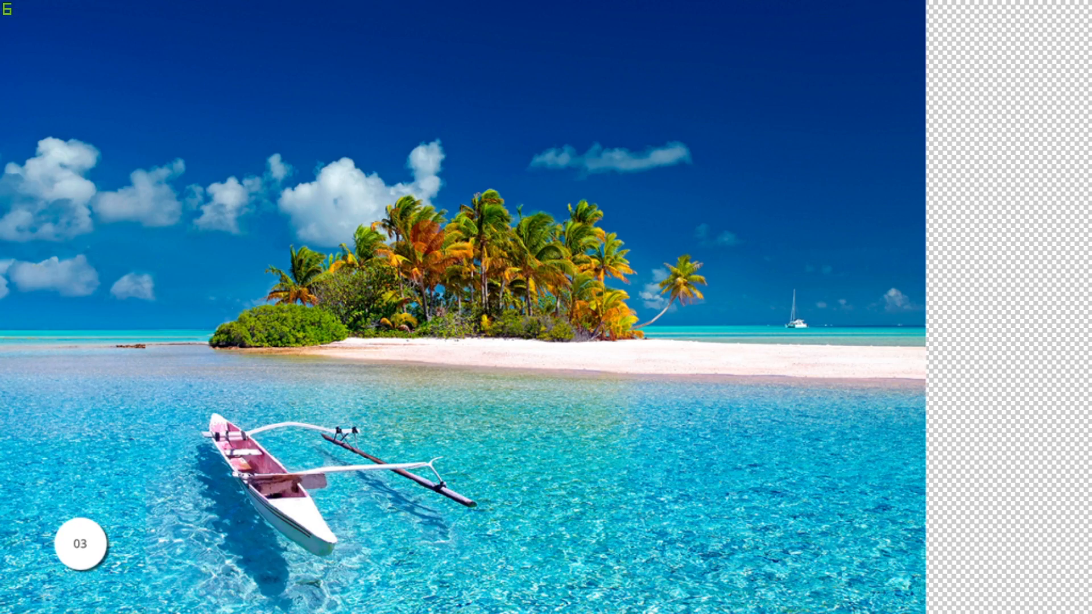
key(Right)
key(Right)
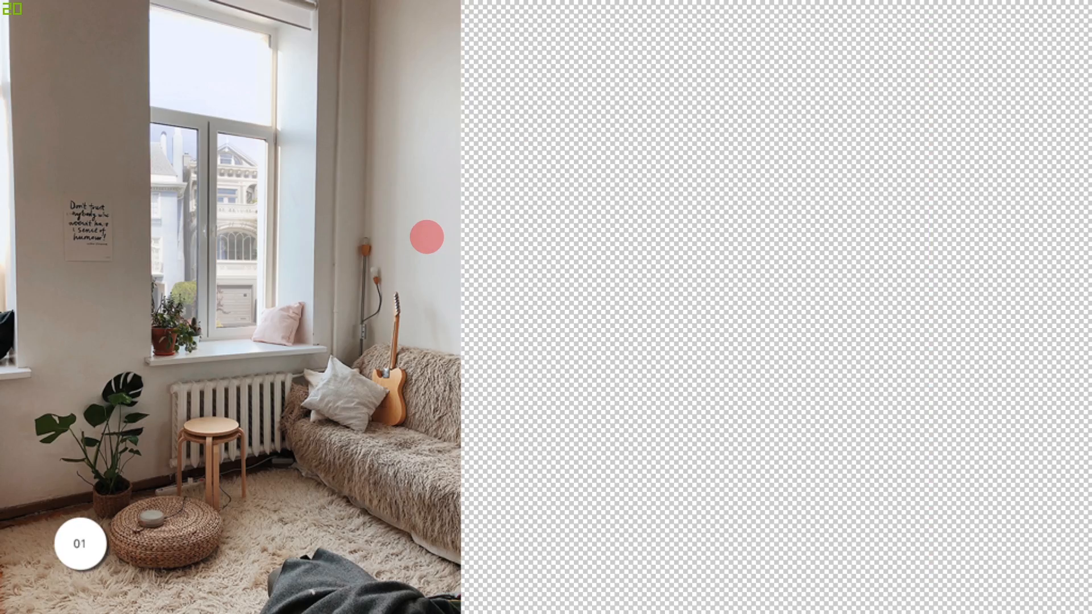
key(Left)
key(Left)
key(Left)
key(Left)
key(Left)
key(Left)
key(Left)
key(Left)
key(Left)
key(Left)
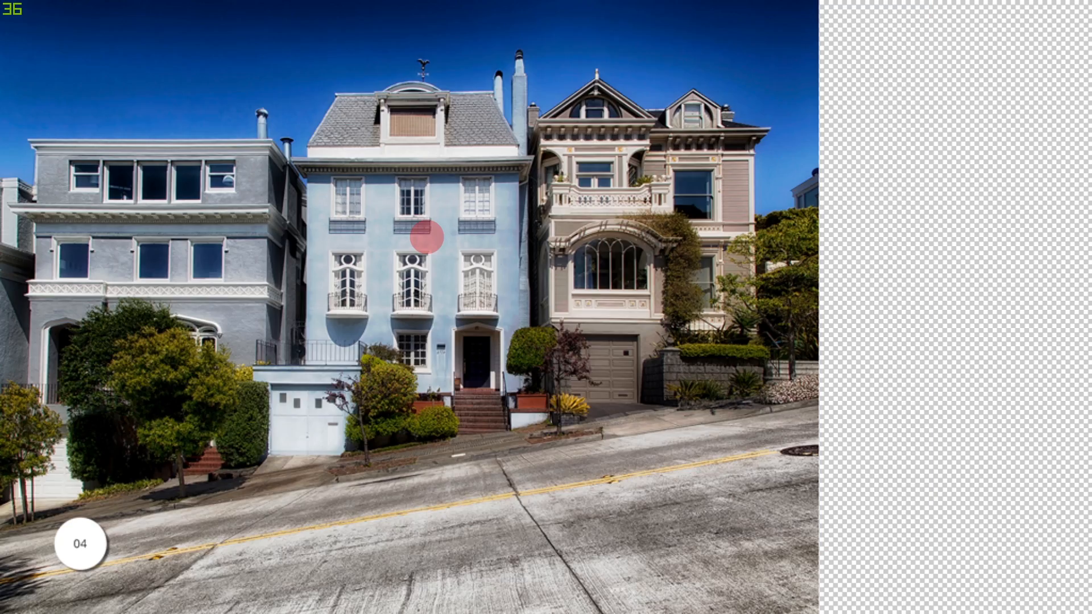
key(Left)
key(Left)
key(Left)
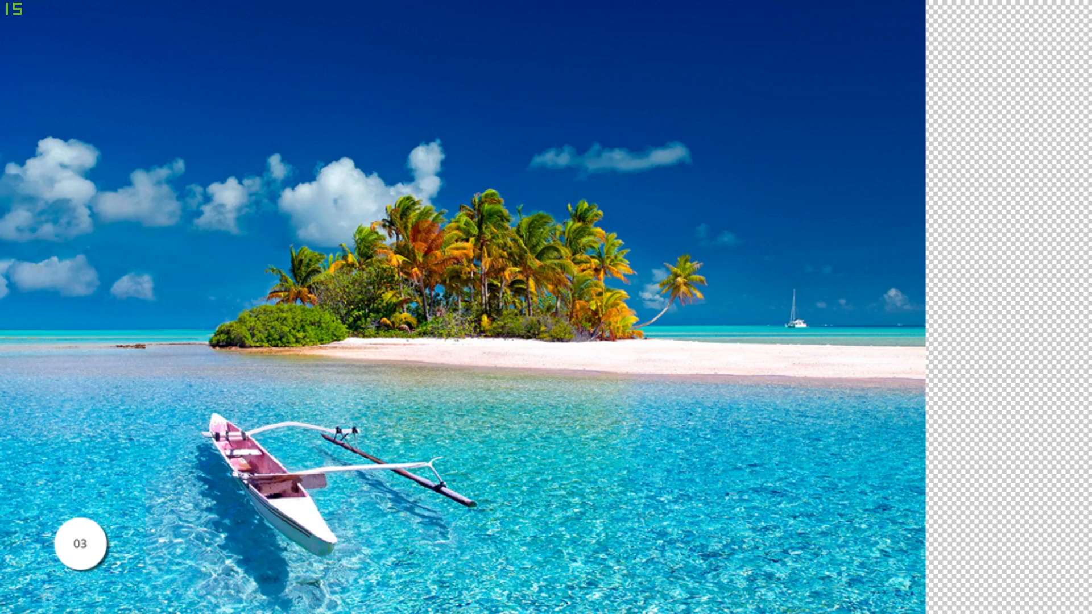
key(Left)
key(Left)
key(Left)
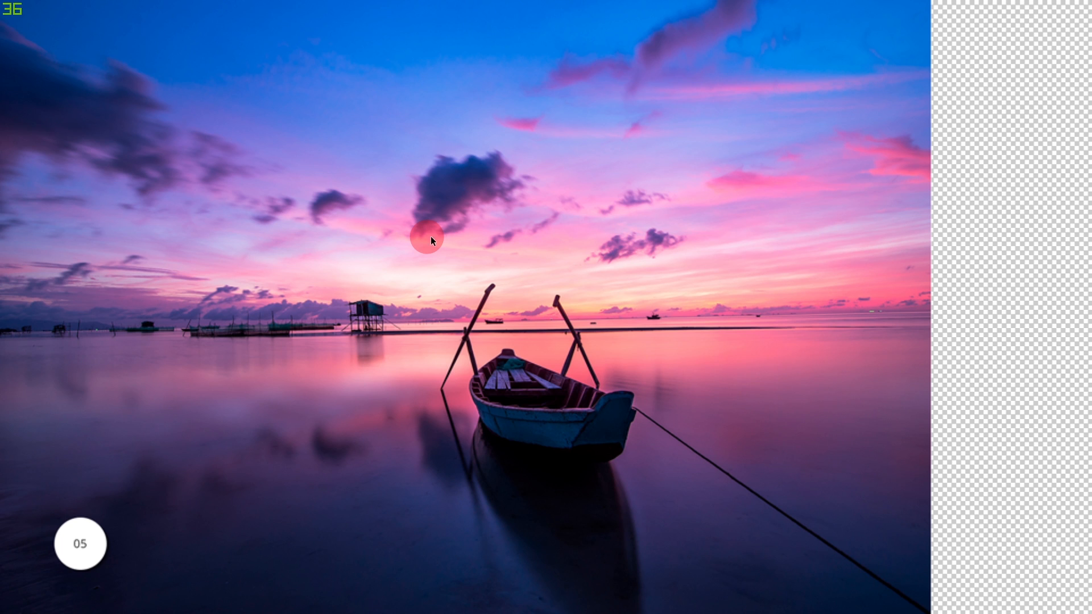
key(Right)
key(Right)
key(Right)
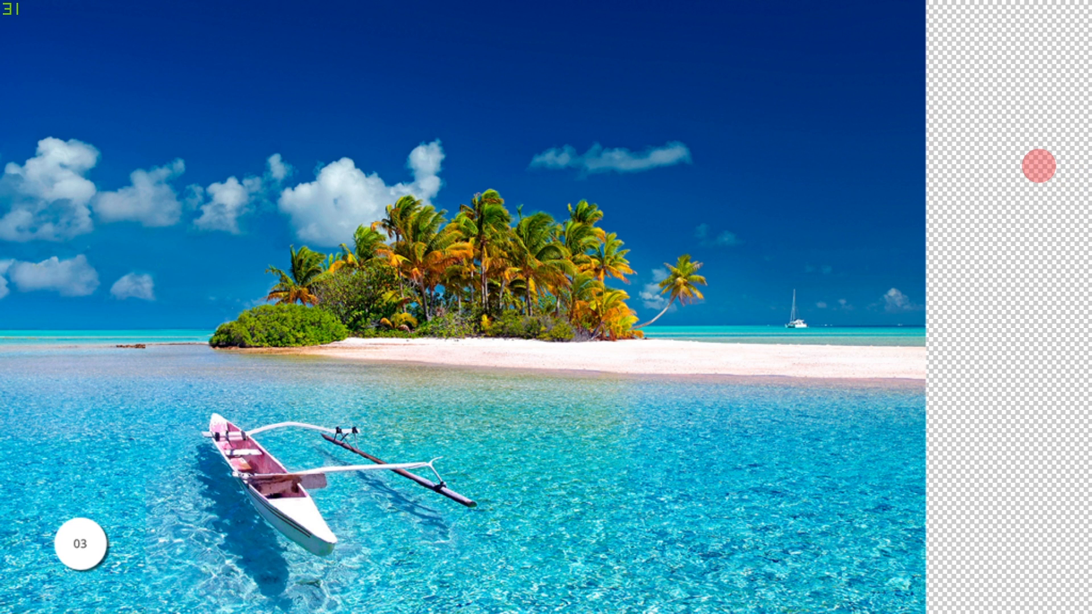
key(space)
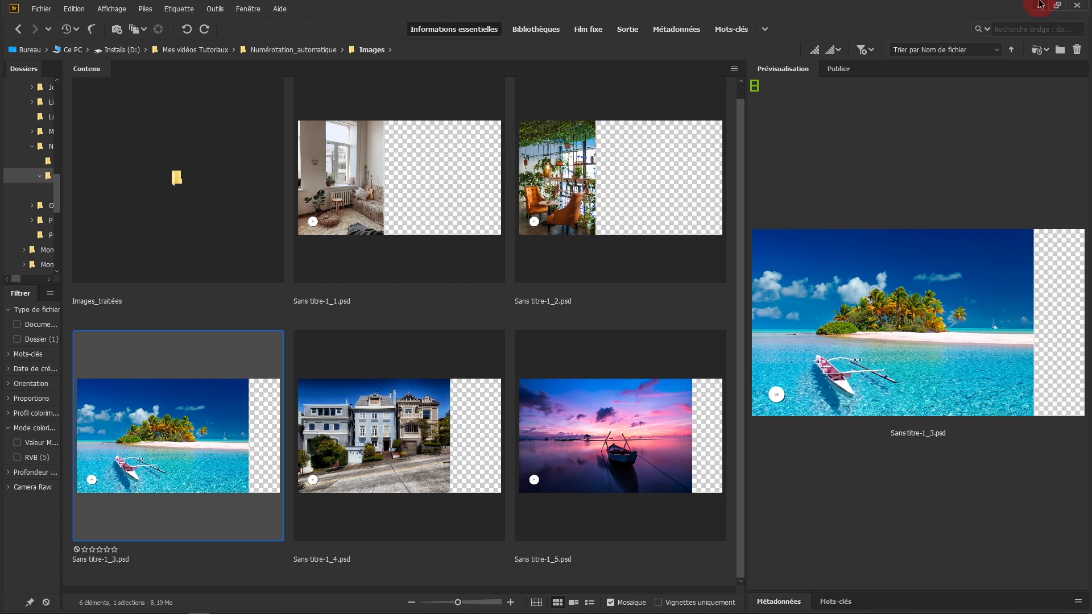
- Switch back to Photoshop and display the list of actions with the Manu actions set collapsed
click(1041, 4)
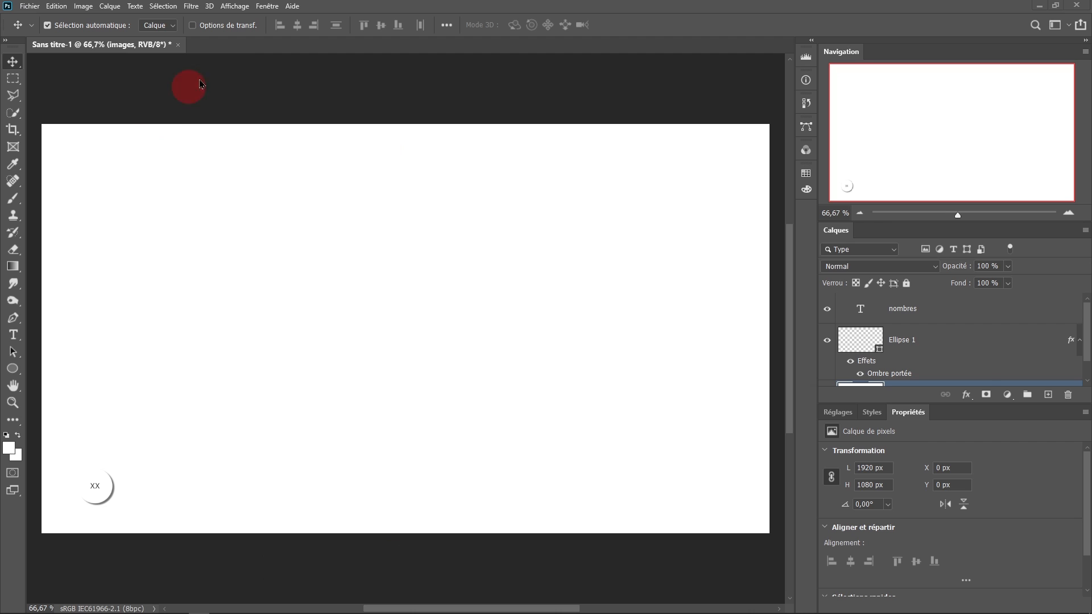
click(268, 6)
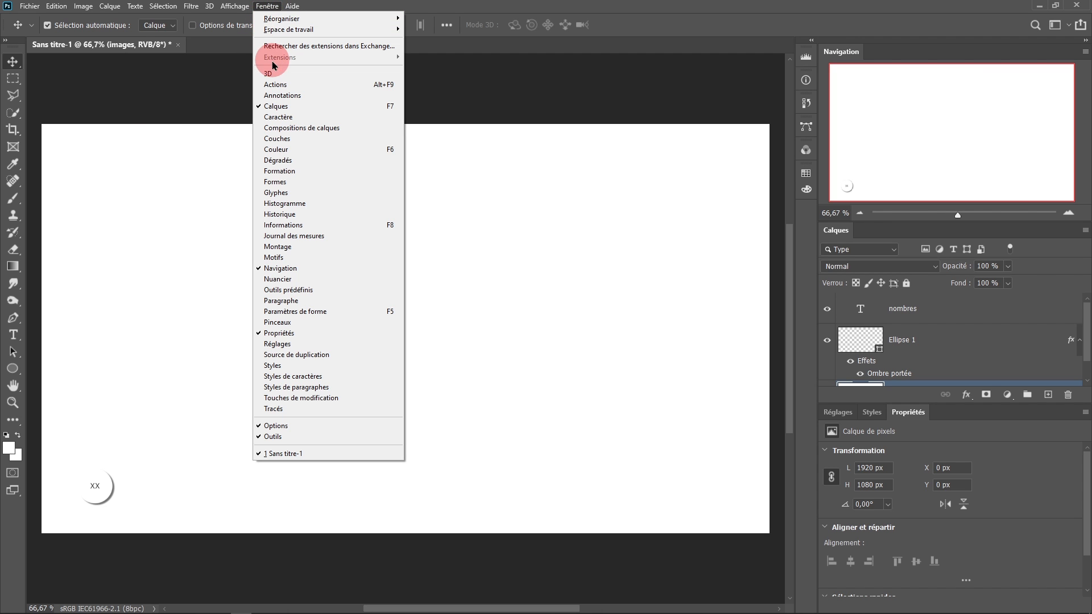
click(281, 86)
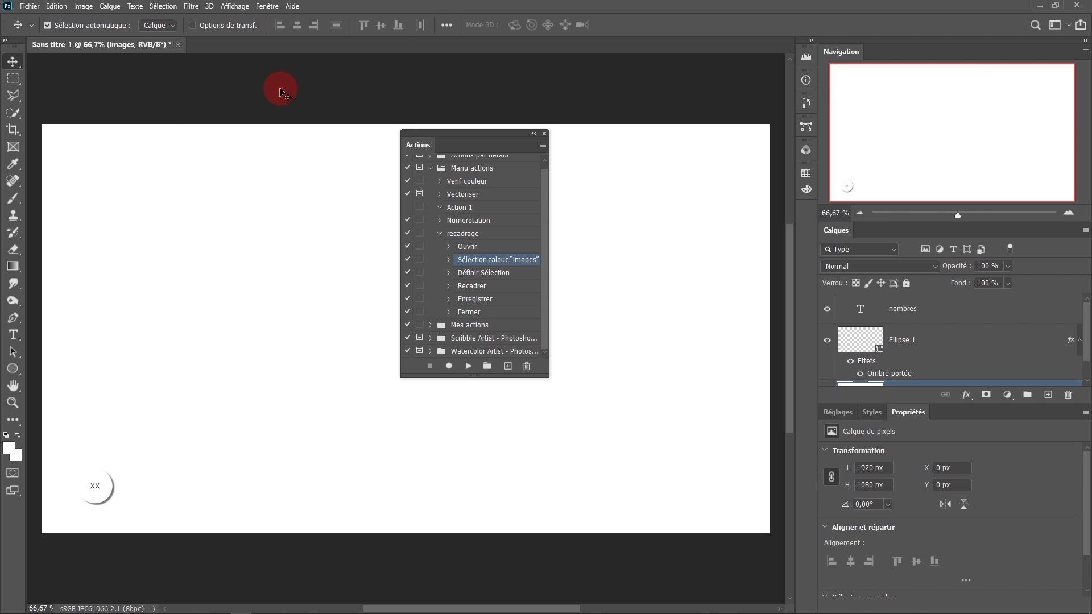
click(430, 169)
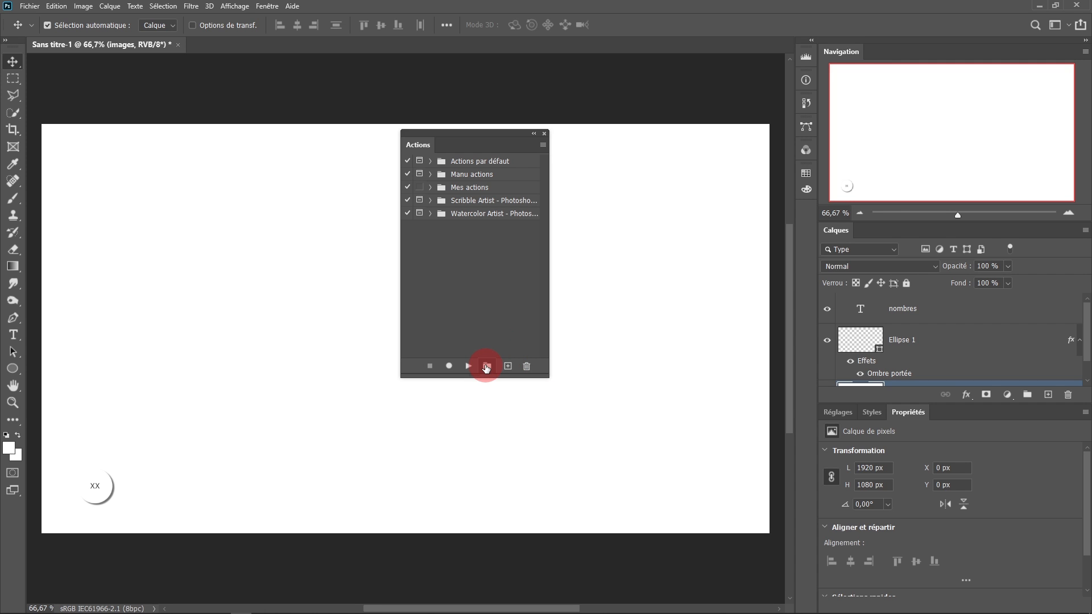
click(487, 367)
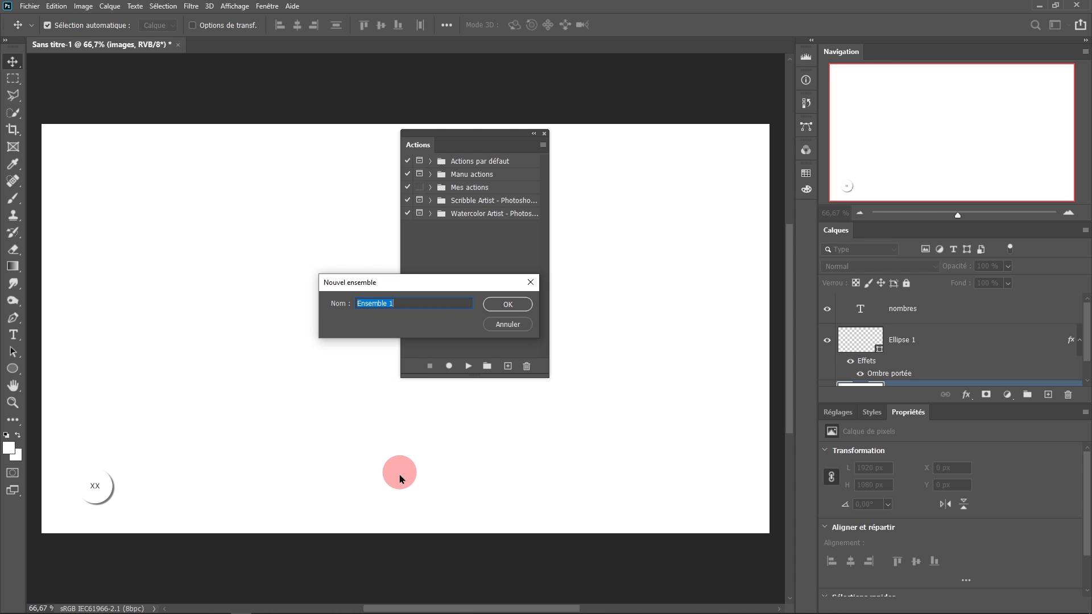
click(509, 325)
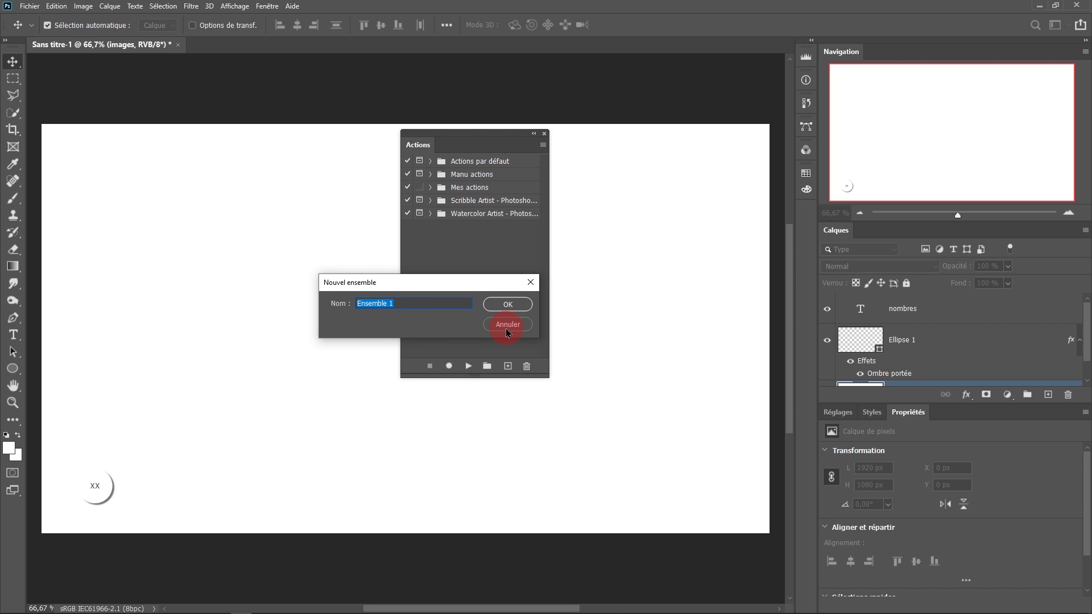
- Delete the existing recadrage action from the Manu actions set
click(463, 175)
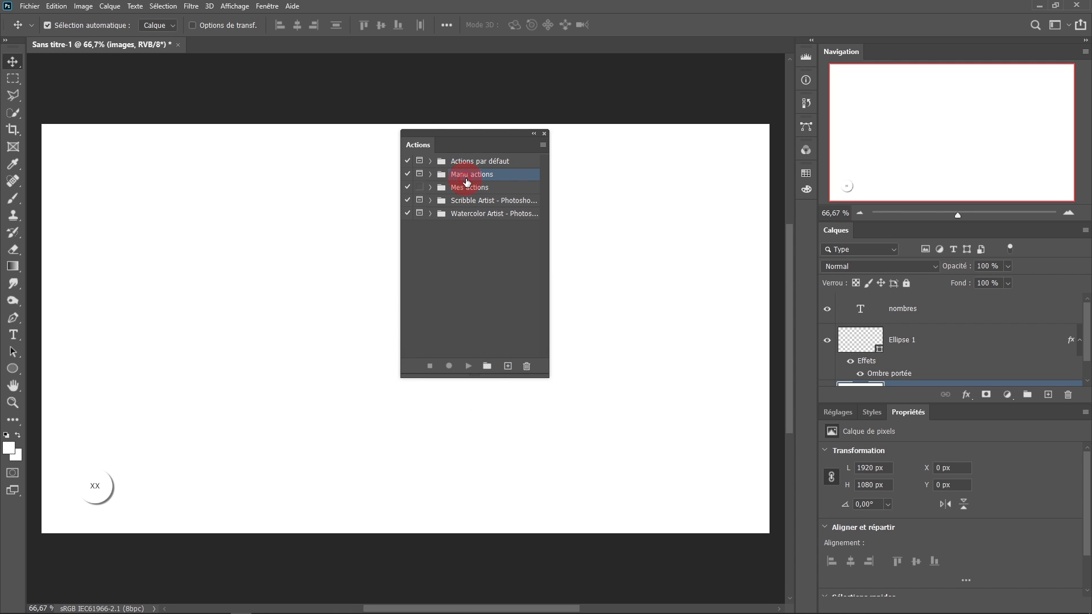
click(429, 174)
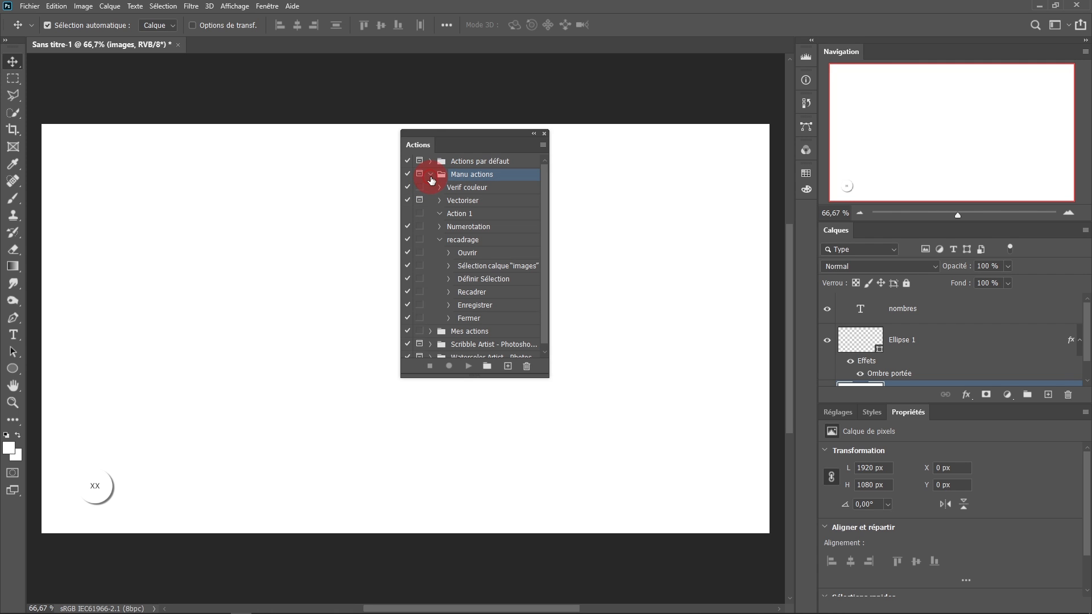
click(440, 240)
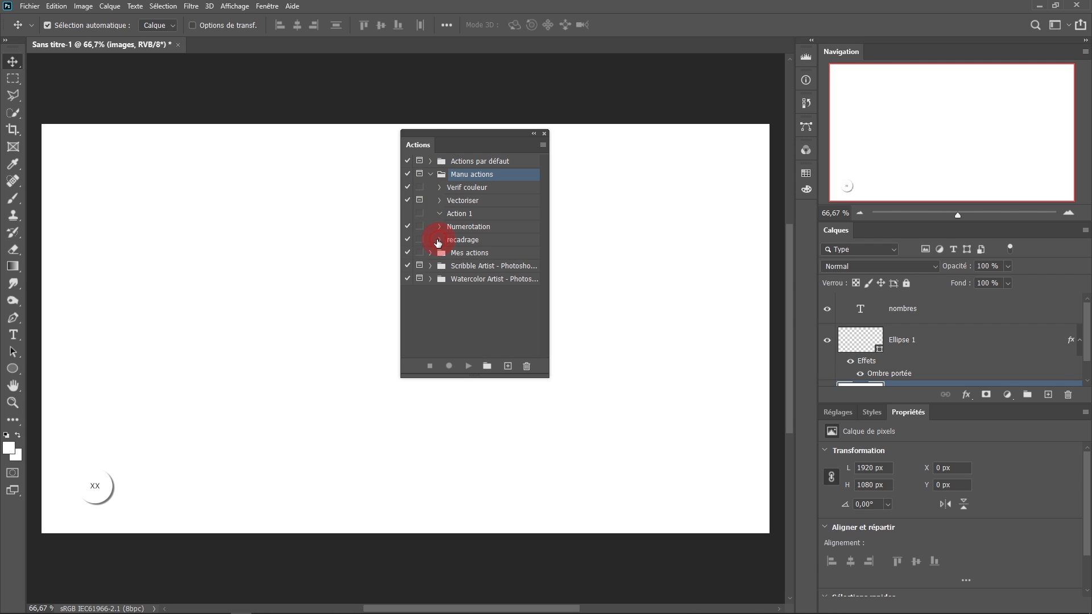
click(493, 242)
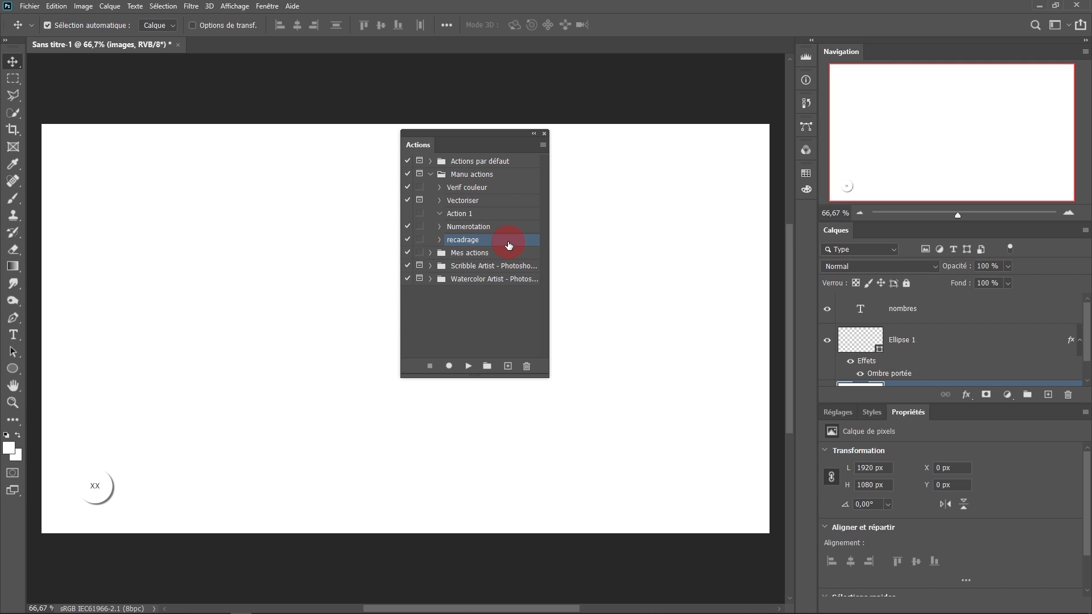
drag(510, 244, 523, 357)
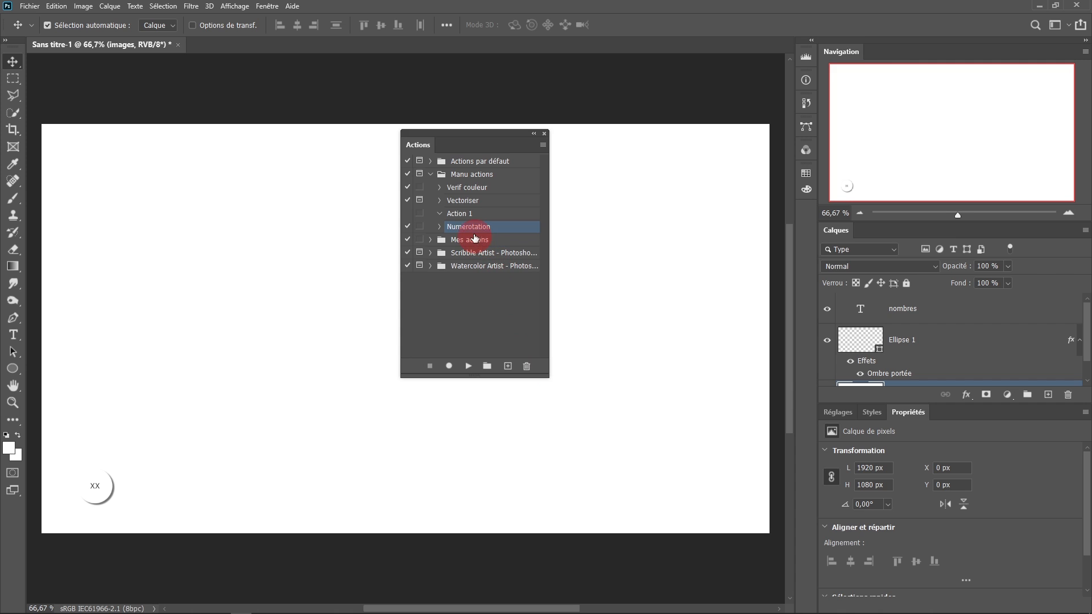
- Create a new action called Recadrage in the Manu actions set and start recording it
click(465, 177)
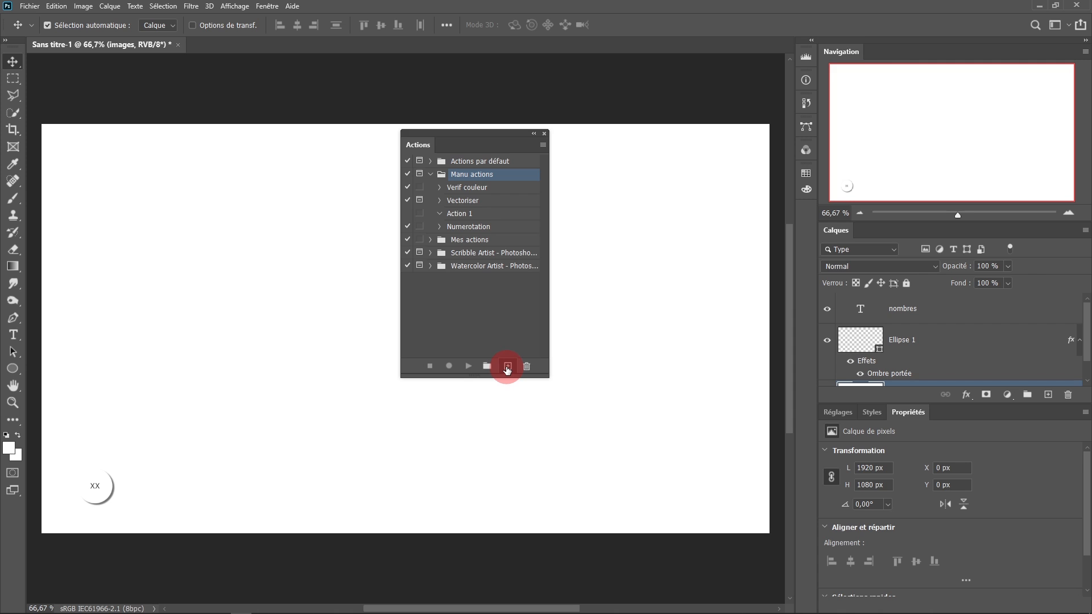
click(508, 367)
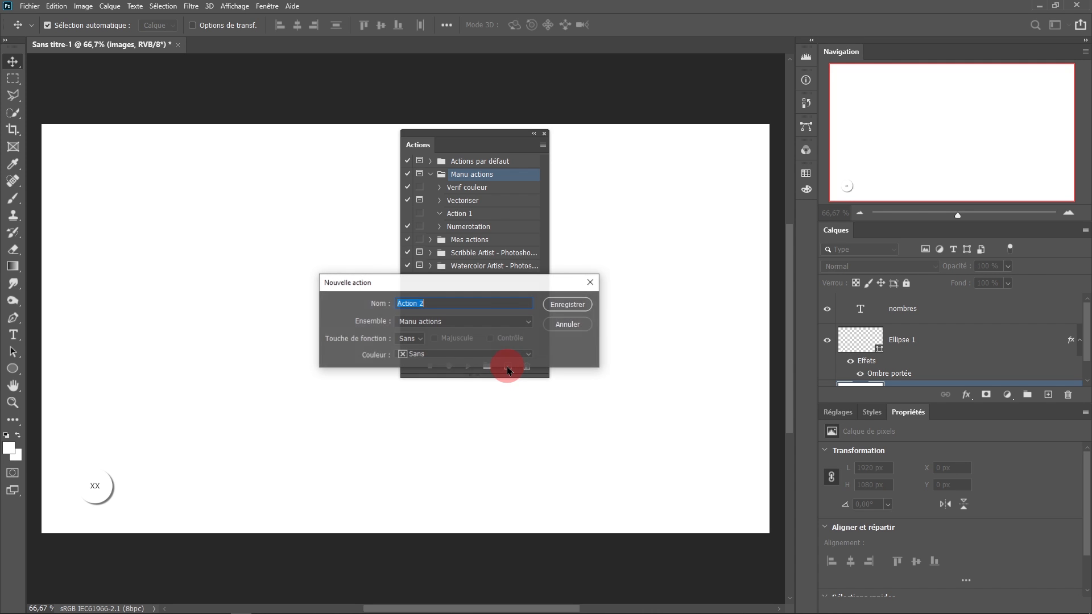
drag(451, 302, 399, 288)
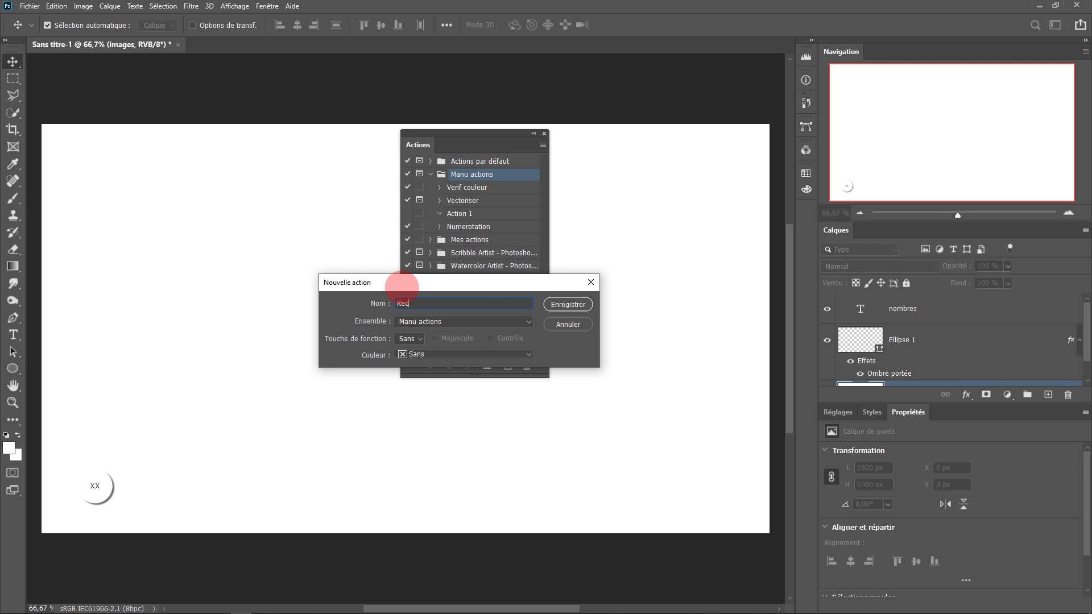
text(Recadrage)
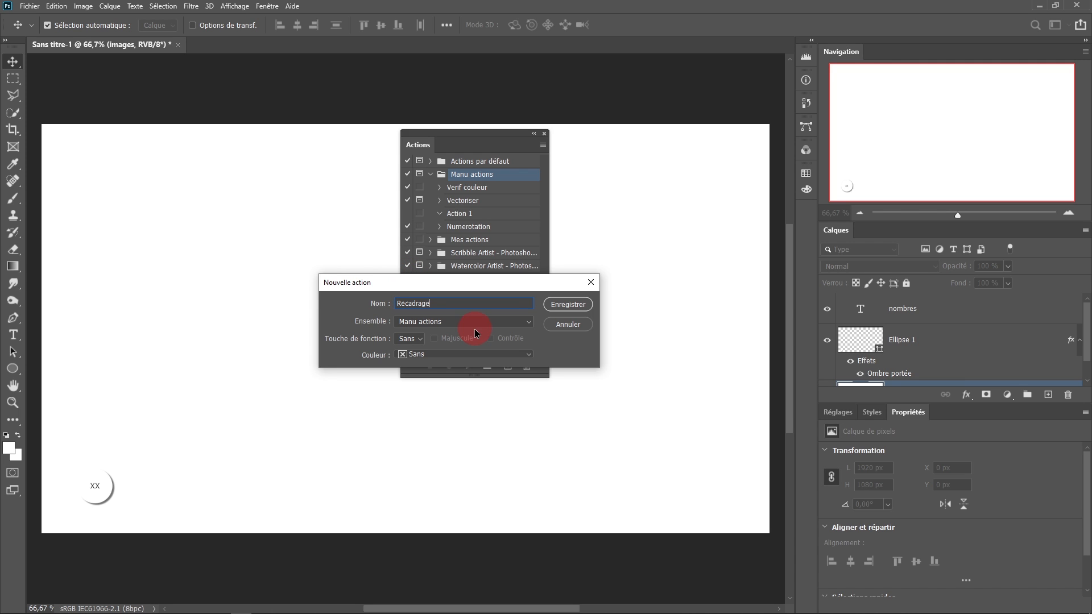
click(563, 310)
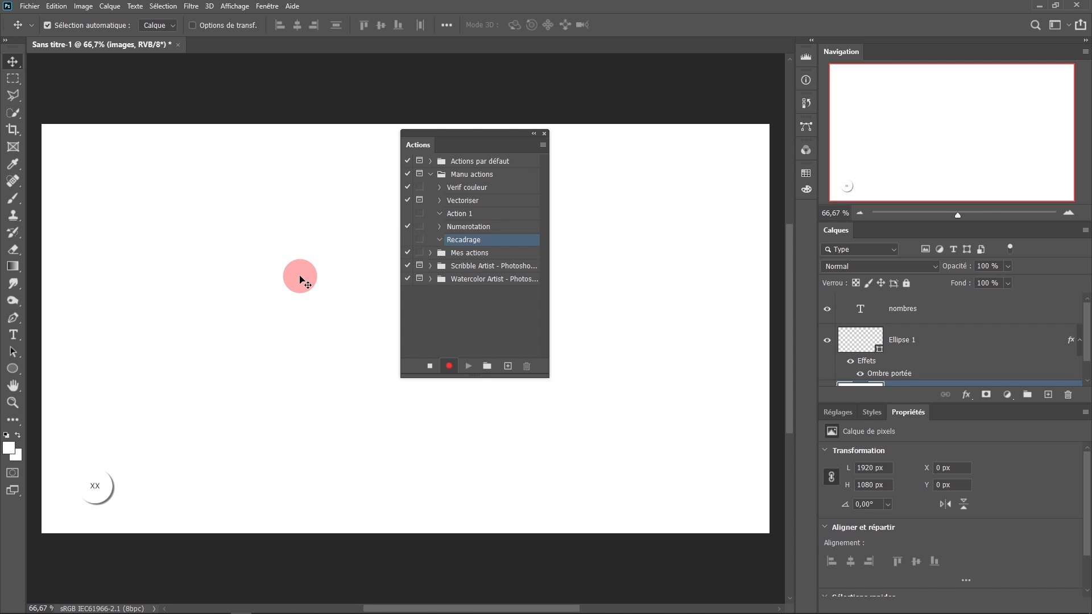
- Open Sans titre-1_1.psd from the Images folder while recording
click(36, 9)
click(40, 35)
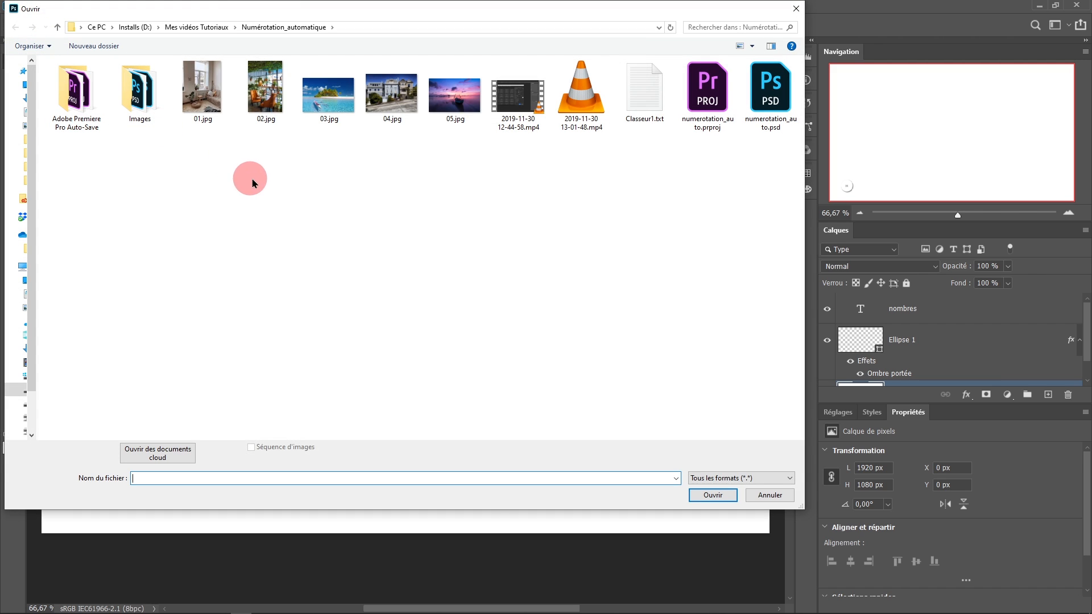
double_click(140, 102)
click(141, 102)
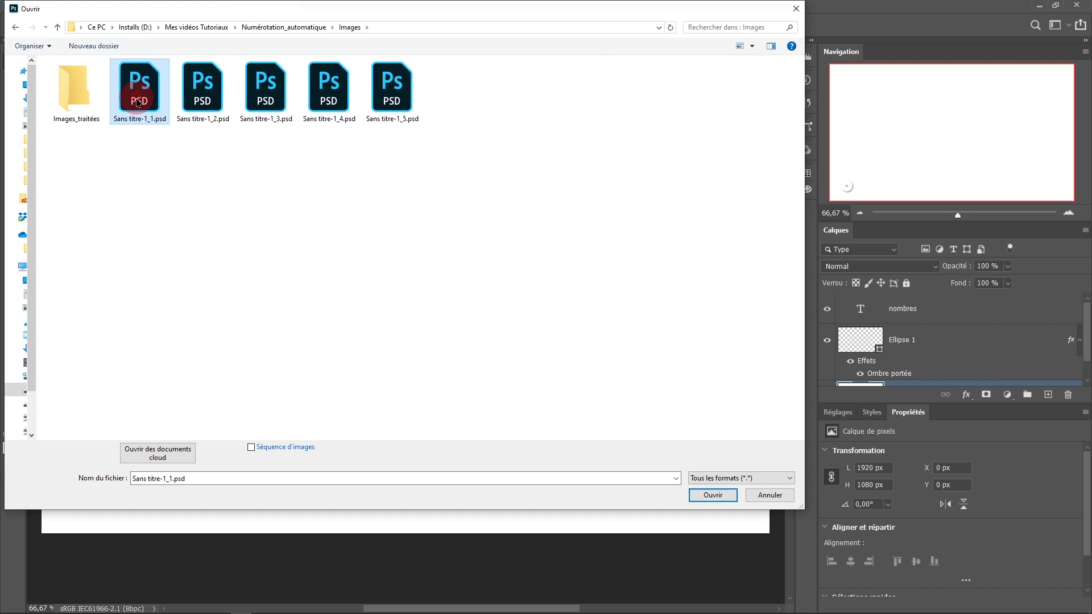
click(711, 498)
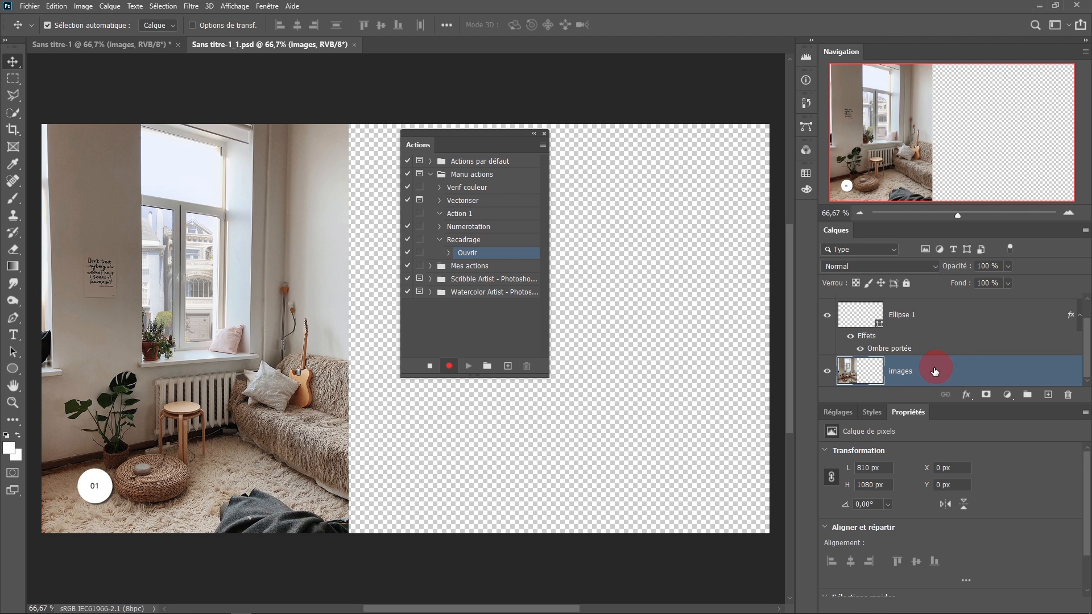
- Record deselecting all layers and selecting only the images layer
drag(931, 373, 932, 373)
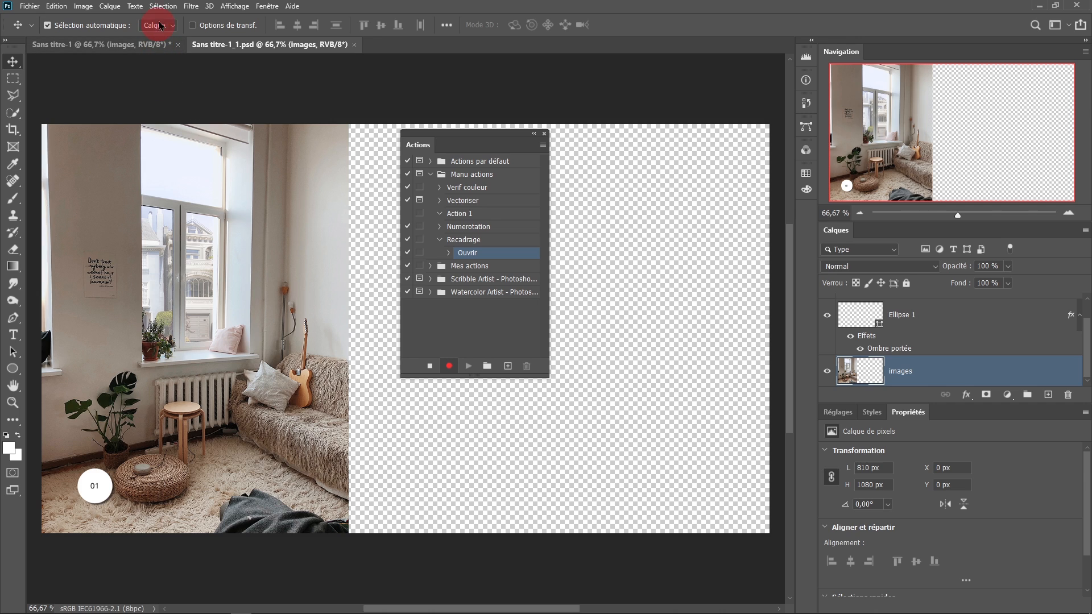
click(169, 6)
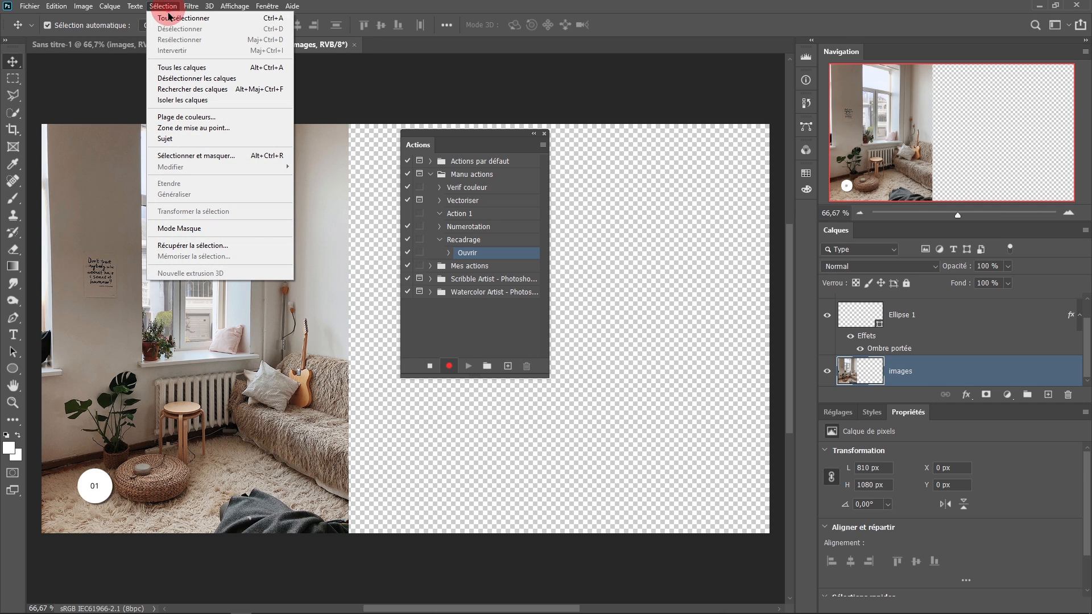
click(171, 80)
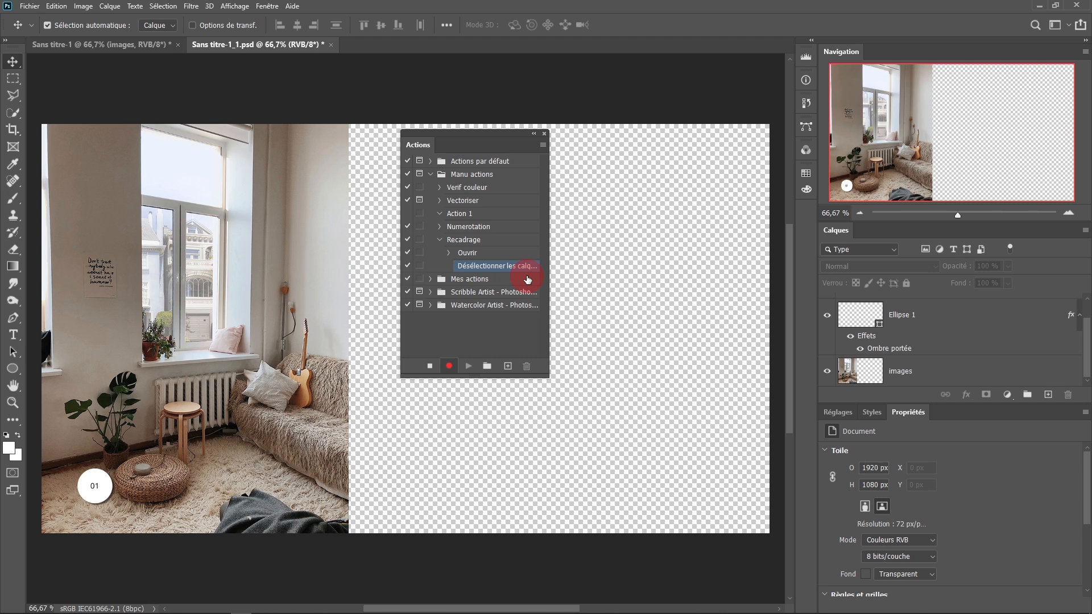
click(947, 372)
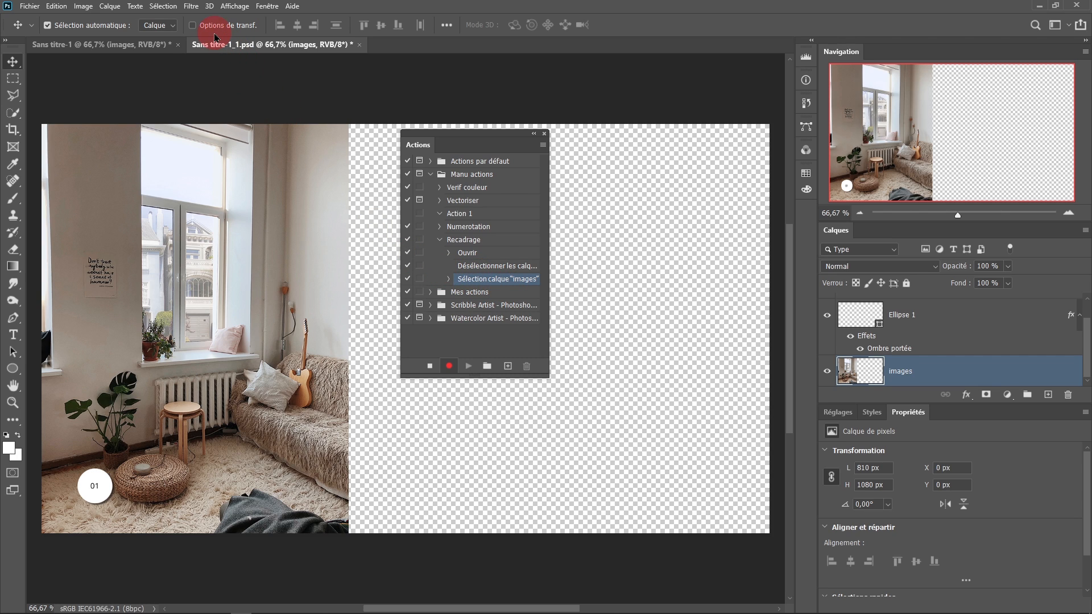
- Load the images Transparence channel as a new selection and crop the canvas to it
click(168, 8)
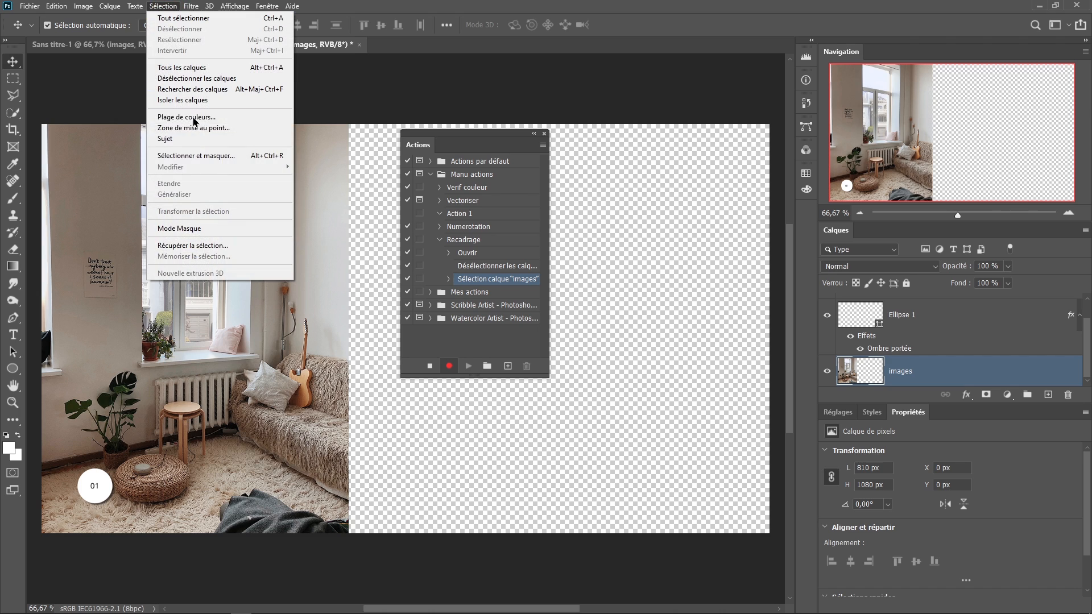
click(199, 246)
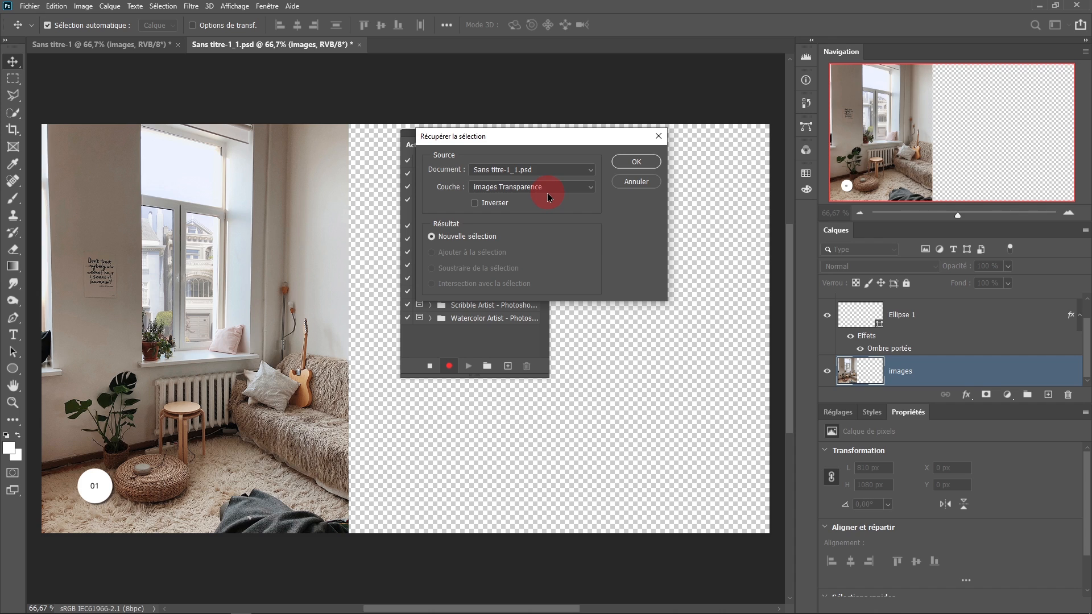
click(589, 188)
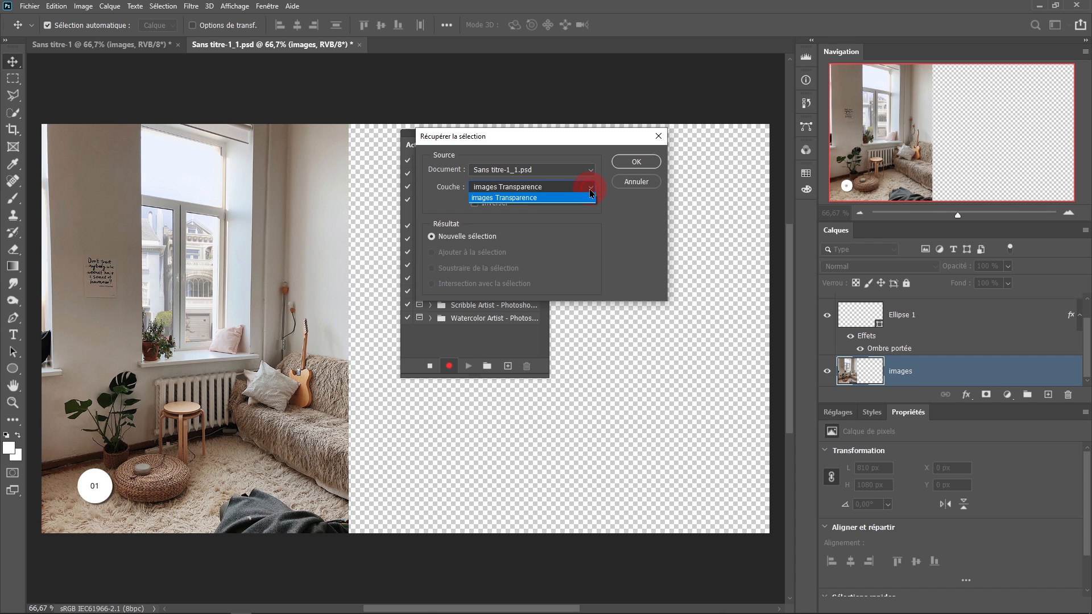
click(545, 198)
click(637, 163)
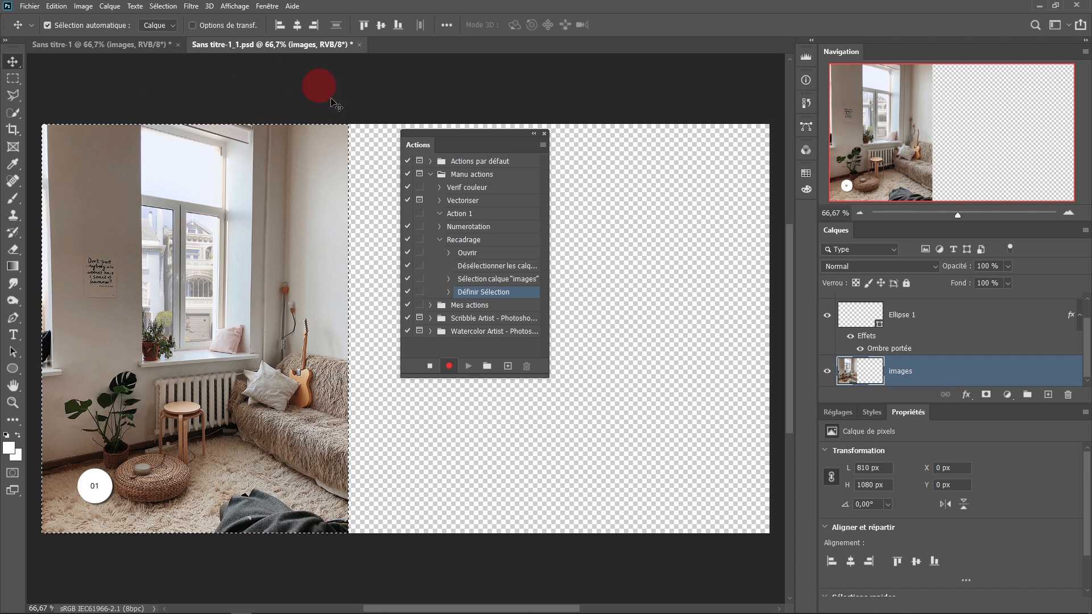
click(90, 10)
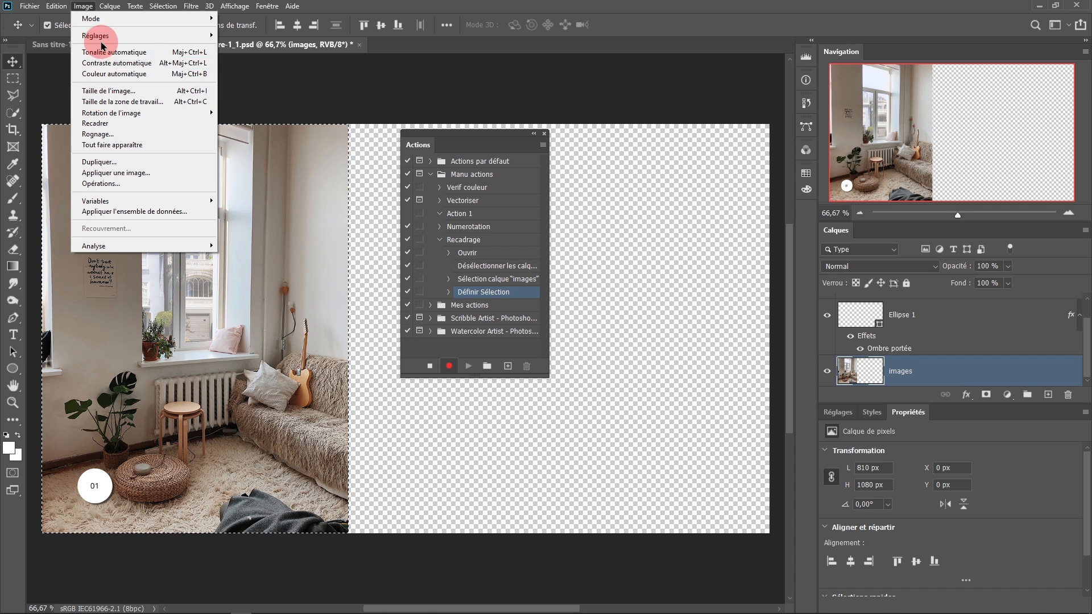
click(116, 126)
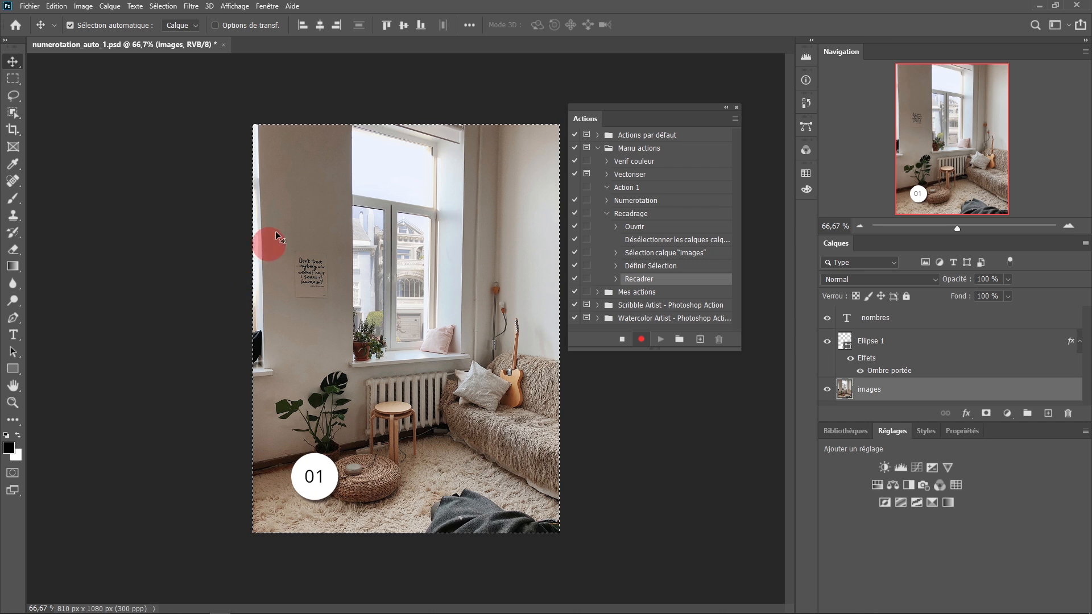
- Prepare a Save for Web export of the cropped image in JPEG format
click(31, 8)
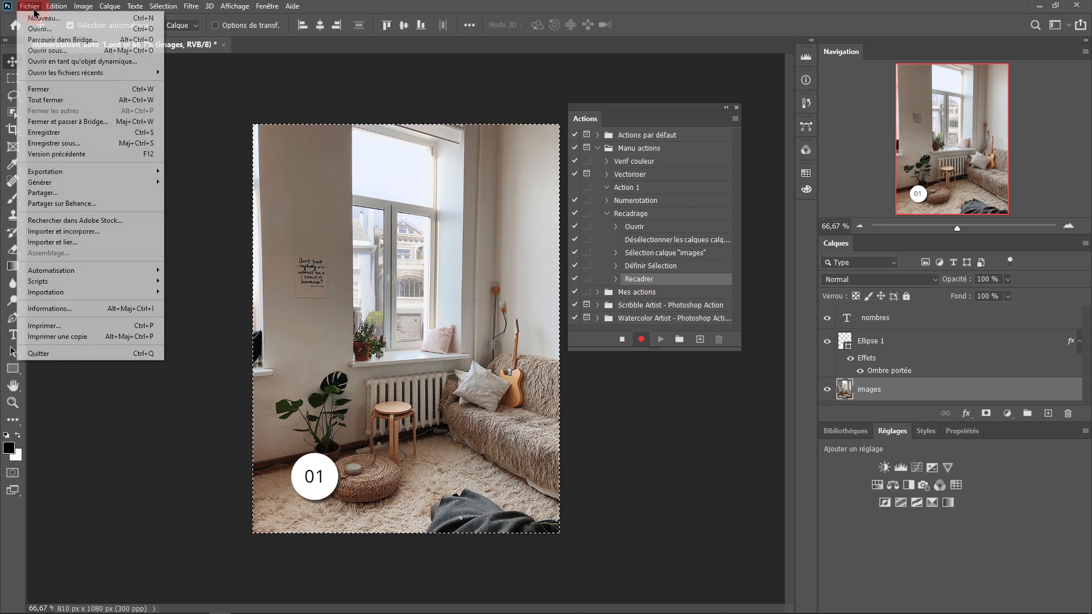
click(61, 173)
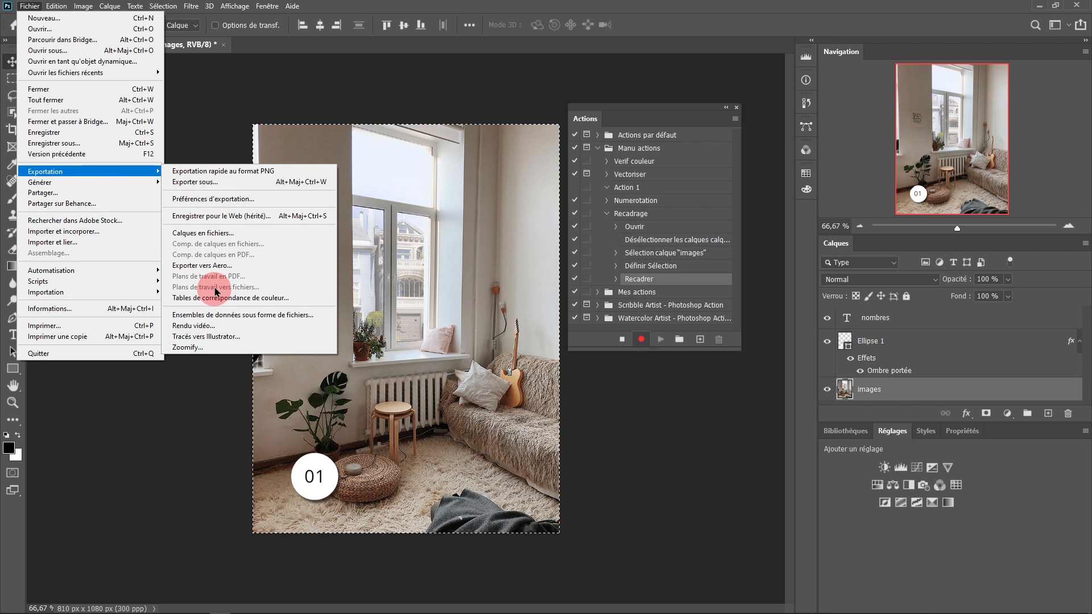
click(268, 219)
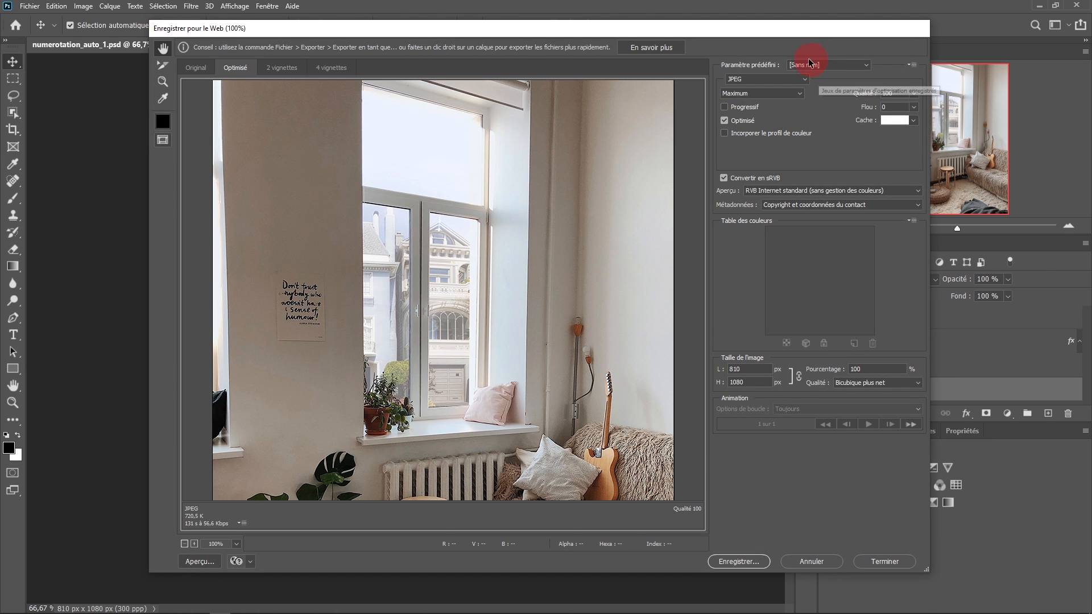
click(740, 79)
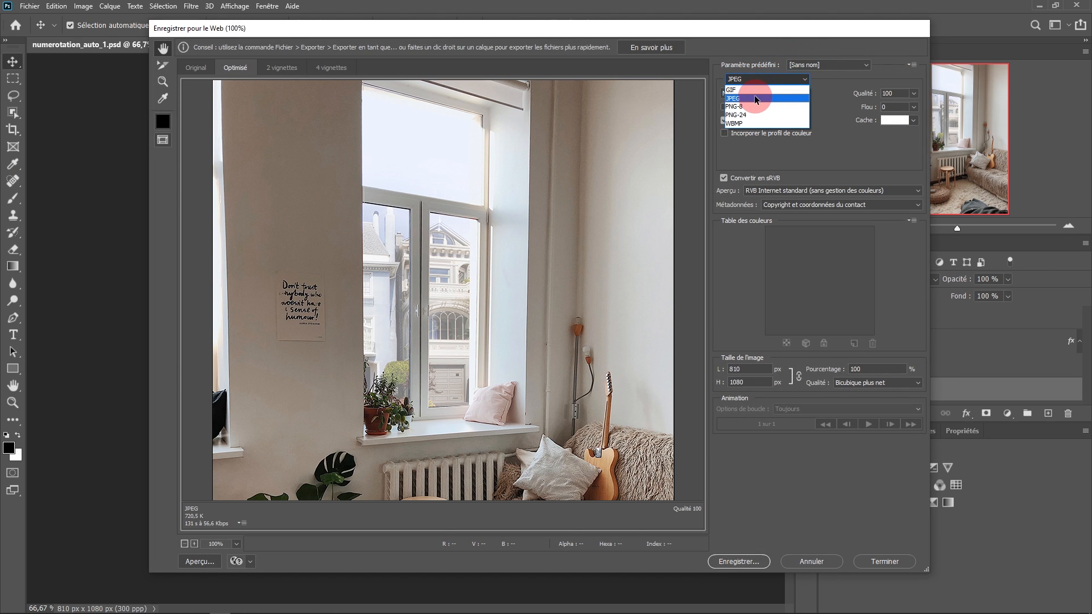
click(756, 98)
click(774, 79)
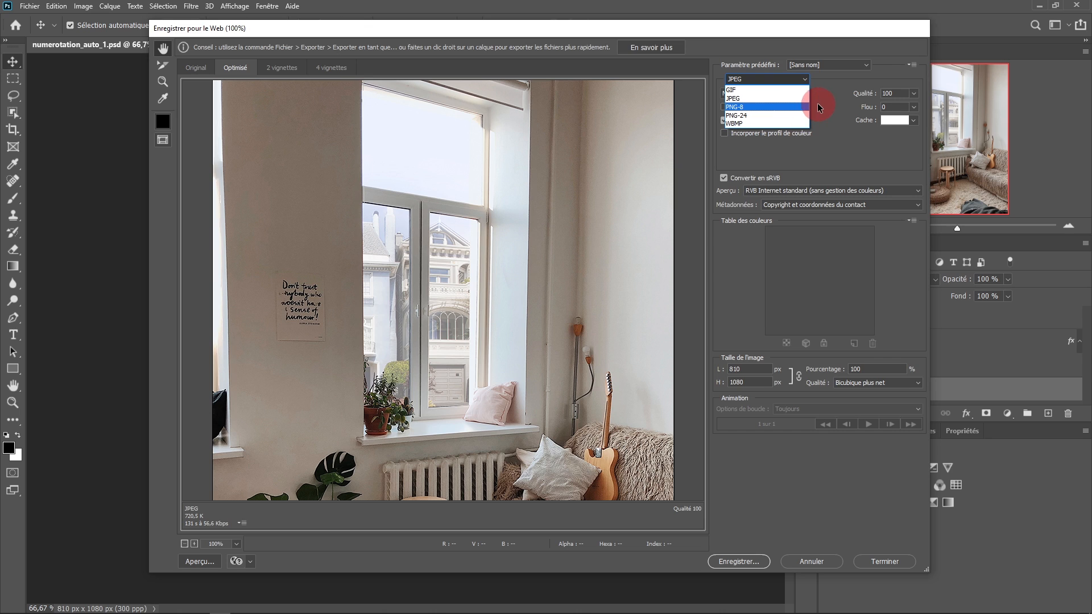
click(766, 99)
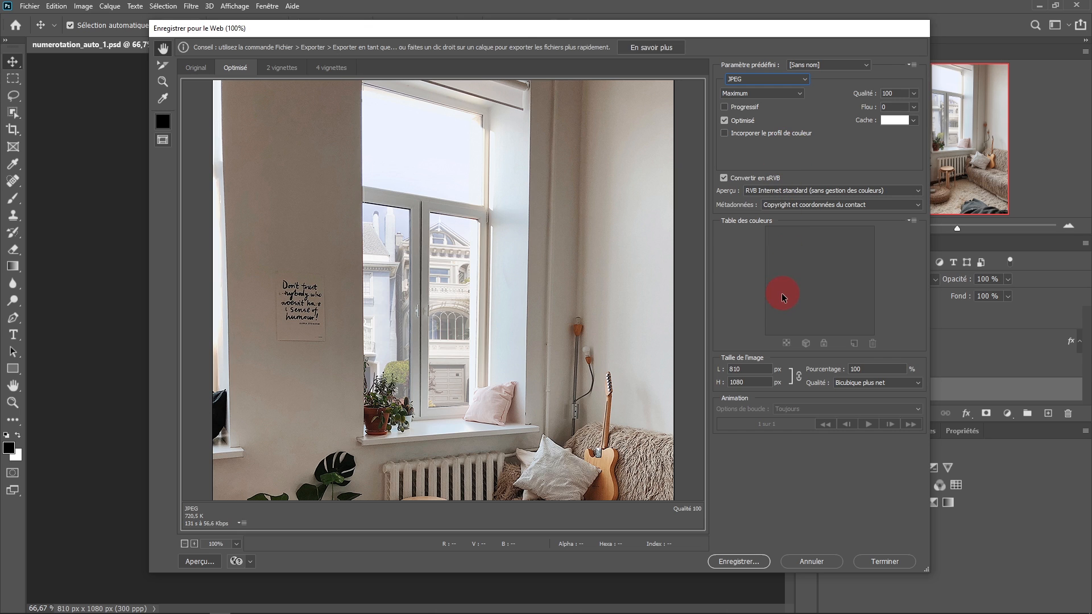
click(856, 369)
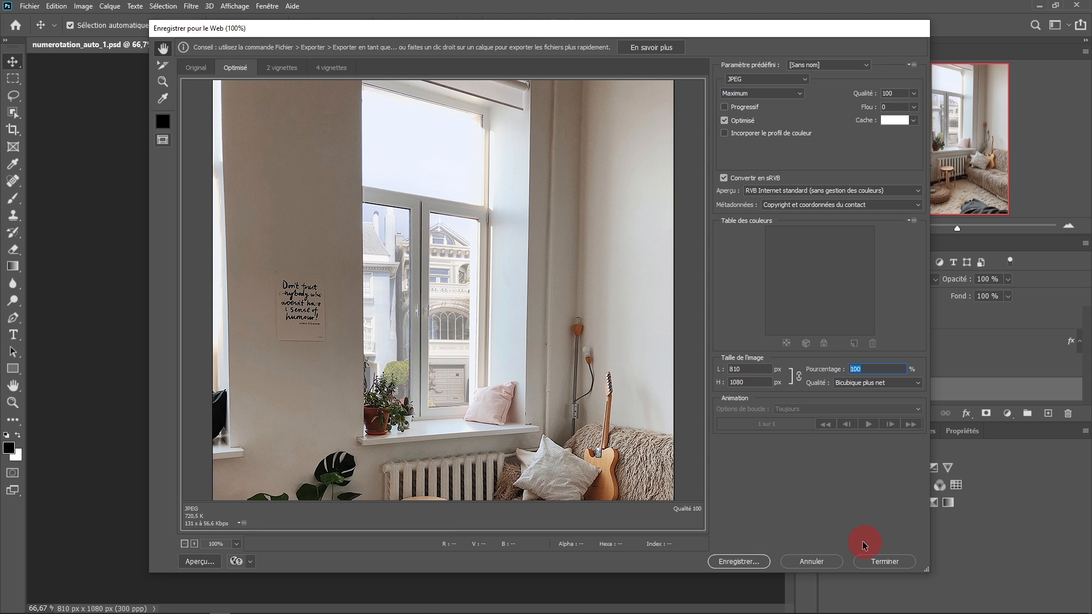
- Save the export as numerotation_auto_1.jpg in the Images_traitées folder, replacing the existing file
click(739, 562)
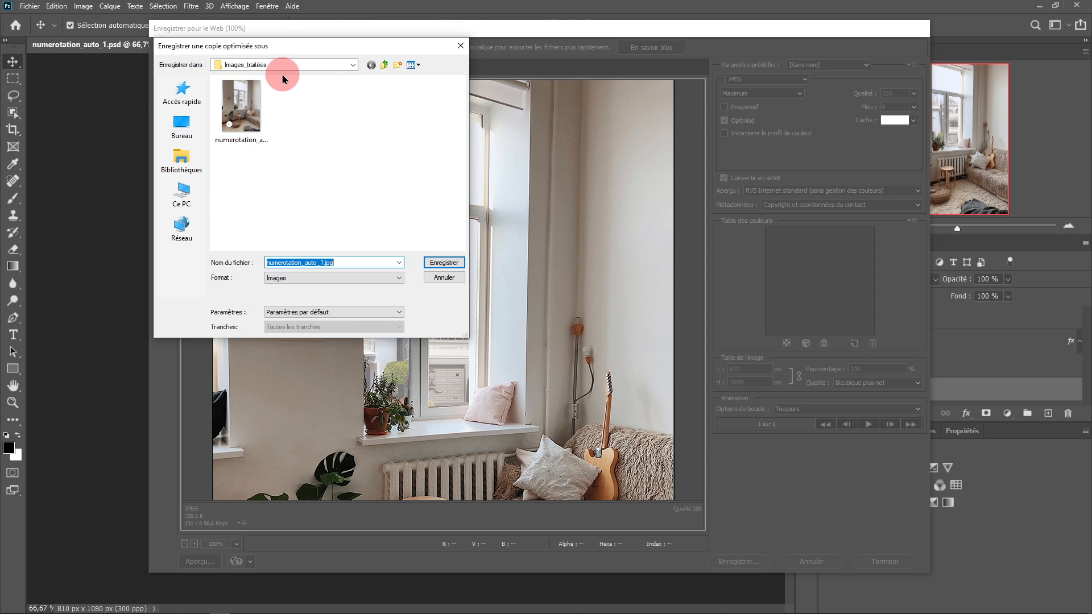
click(444, 263)
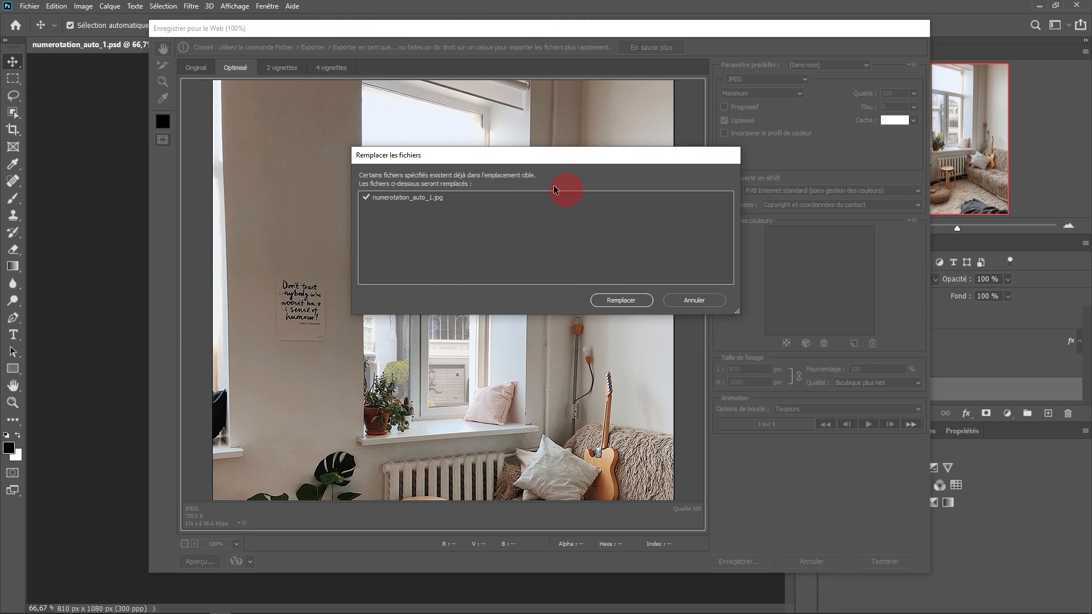
click(620, 302)
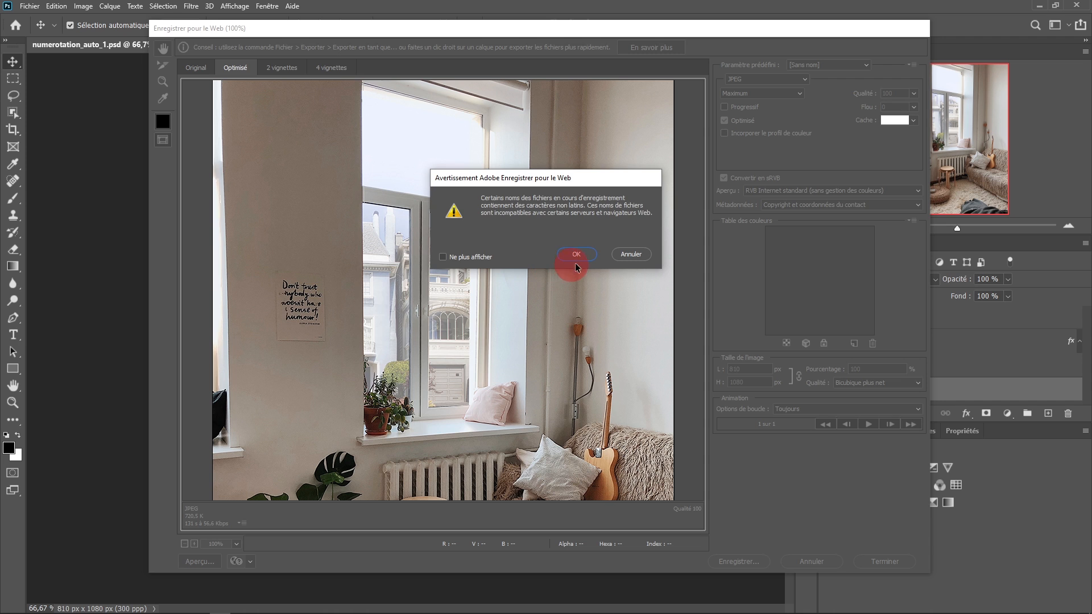
click(577, 266)
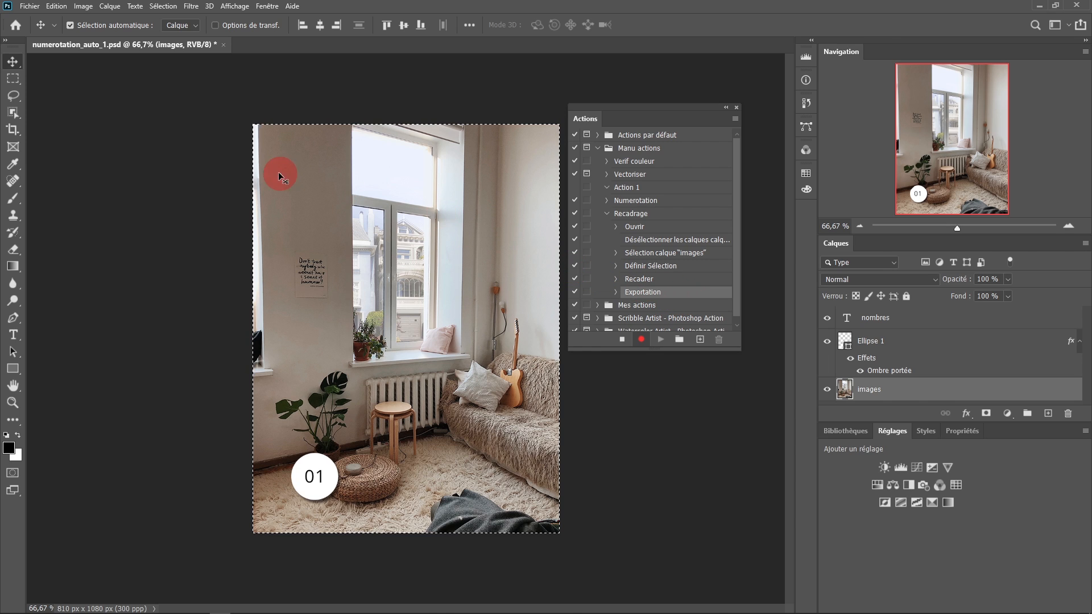
- Close the cropped document without saving its changes and stop recording the action
click(224, 46)
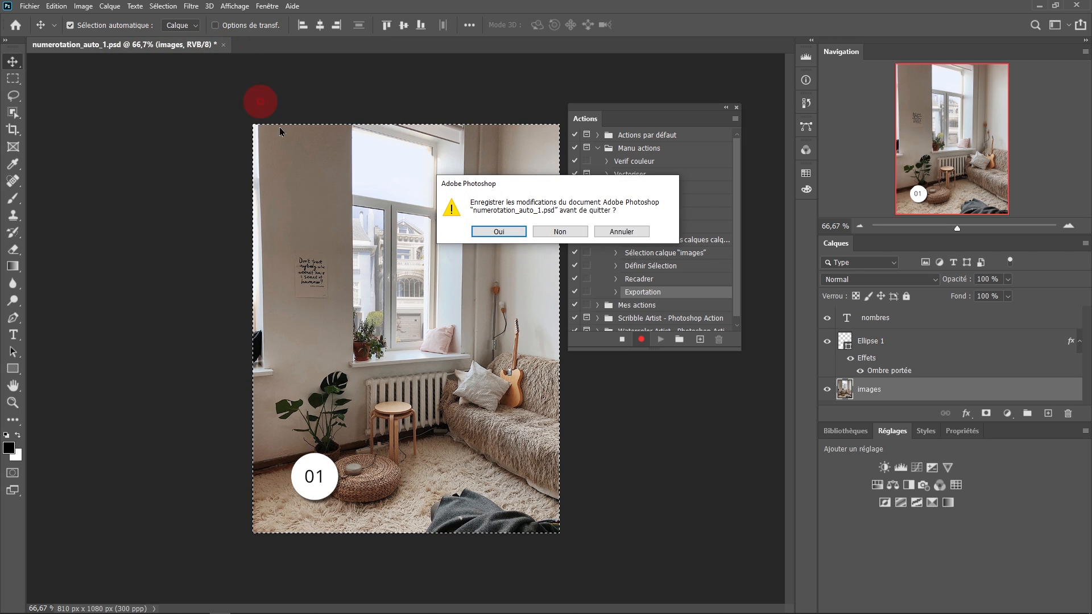
click(557, 233)
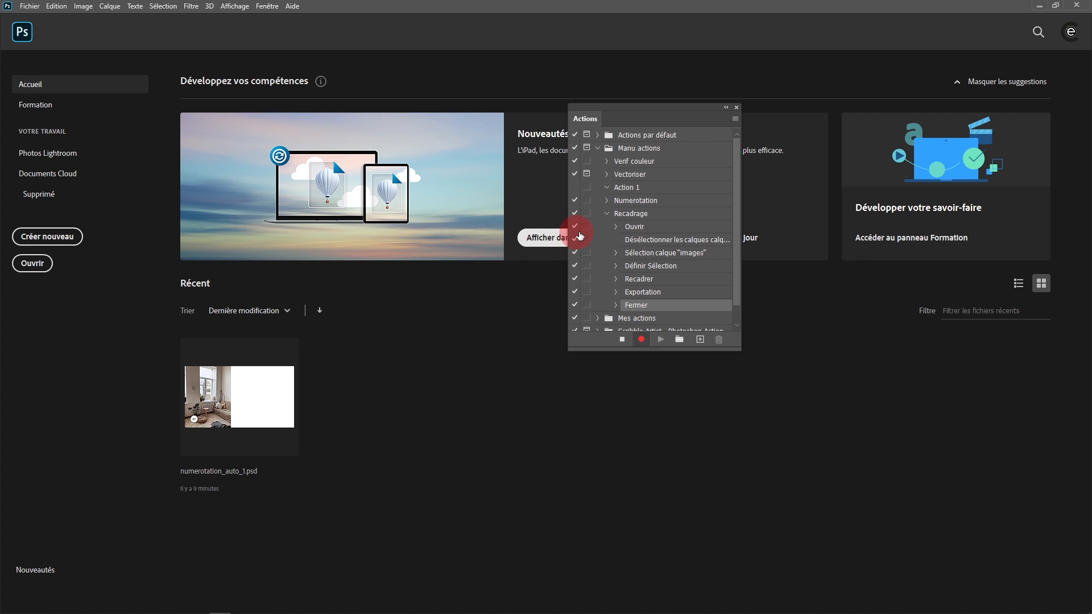
click(623, 341)
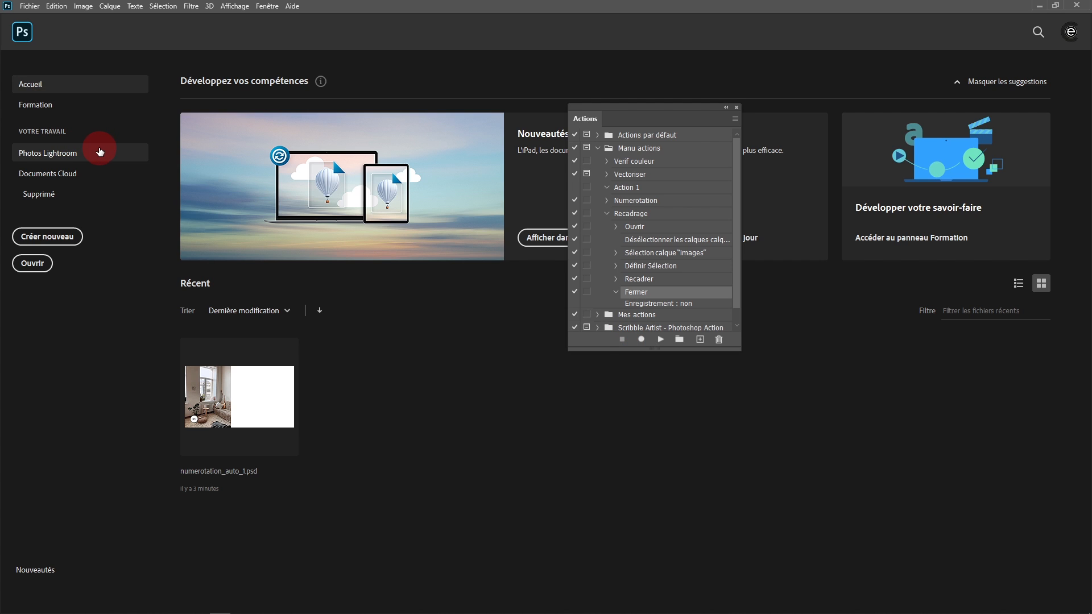
- Start a batch process (Traitement par lots) that runs the Recadrage action from the Manu actions set
click(31, 7)
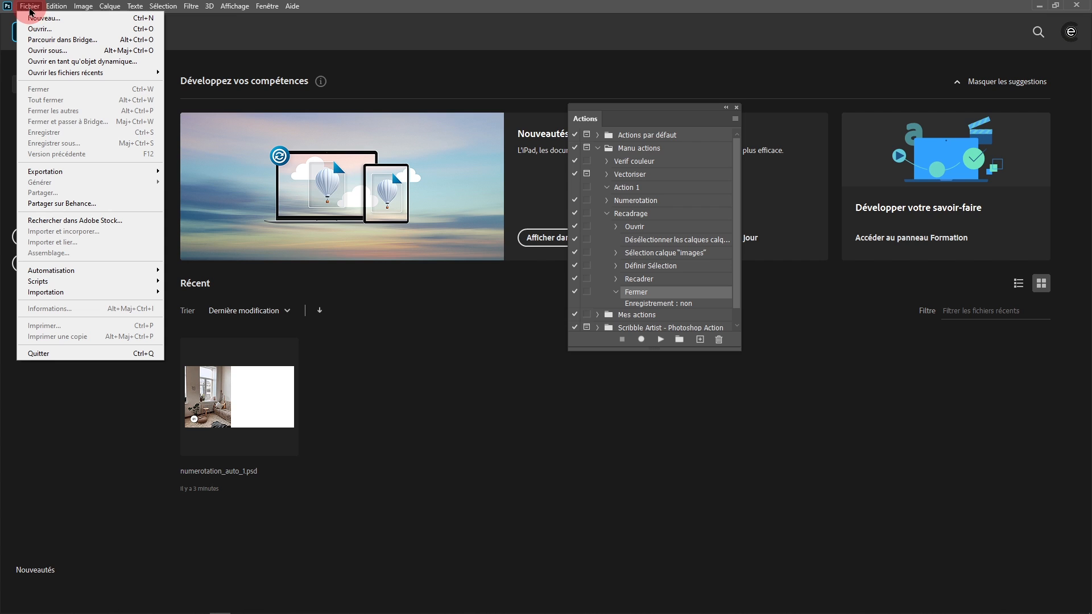
click(55, 271)
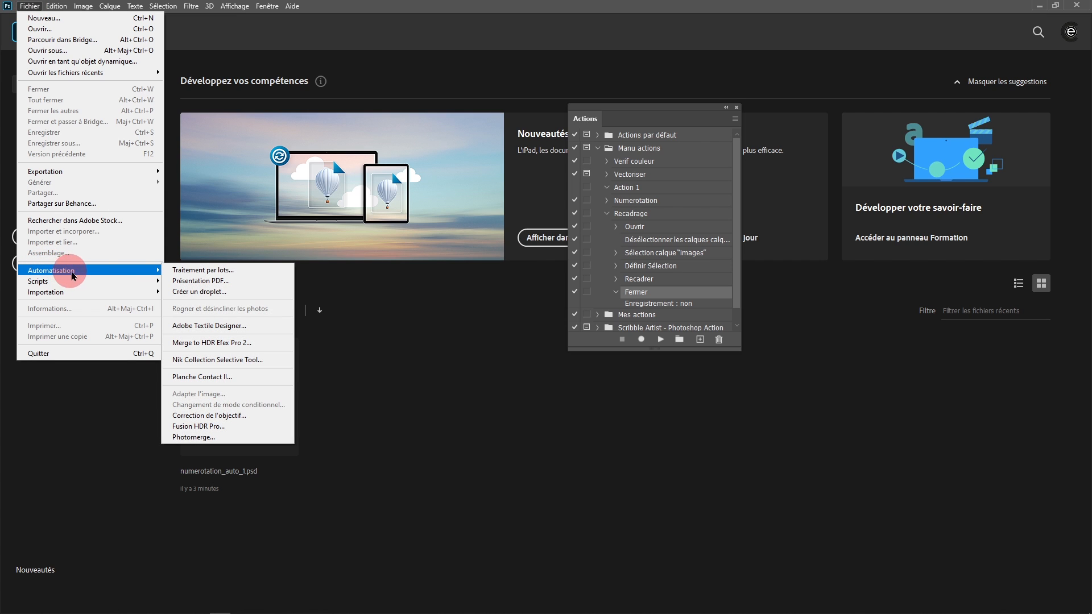
click(216, 272)
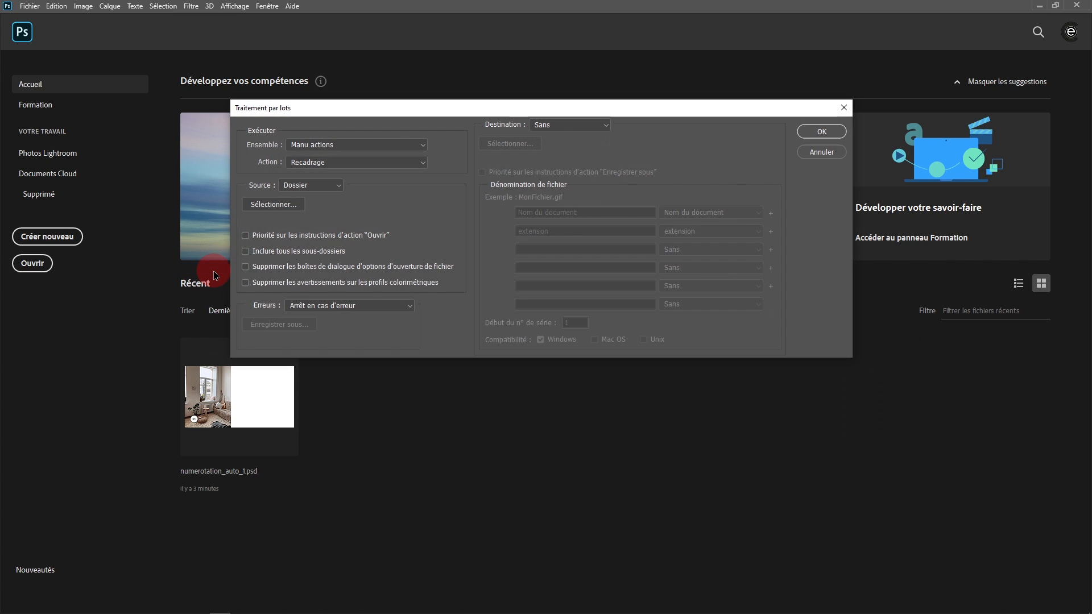
click(332, 149)
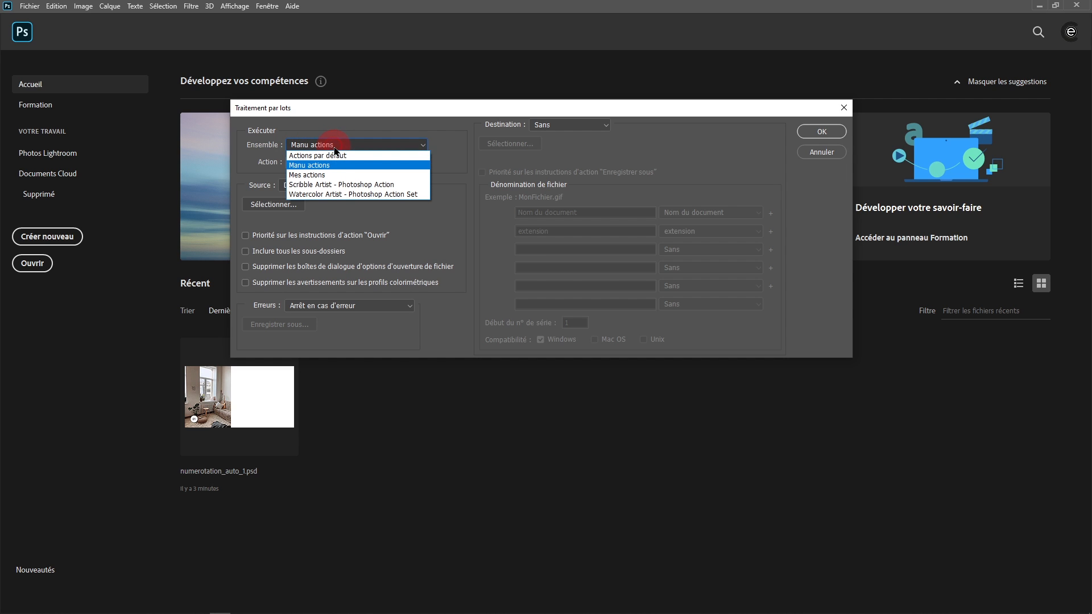
click(328, 170)
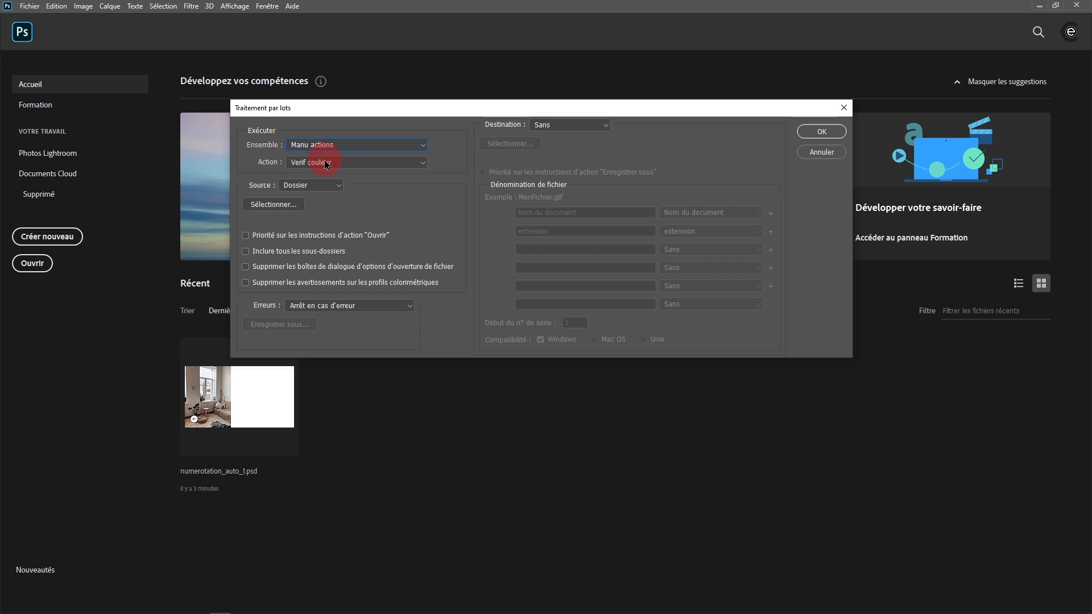
click(328, 162)
click(318, 169)
- Set the Images folder inside Numérotation_automatique as the batch source and enable priority over the action's "Ouvrir" instructions
click(274, 205)
double_click(386, 206)
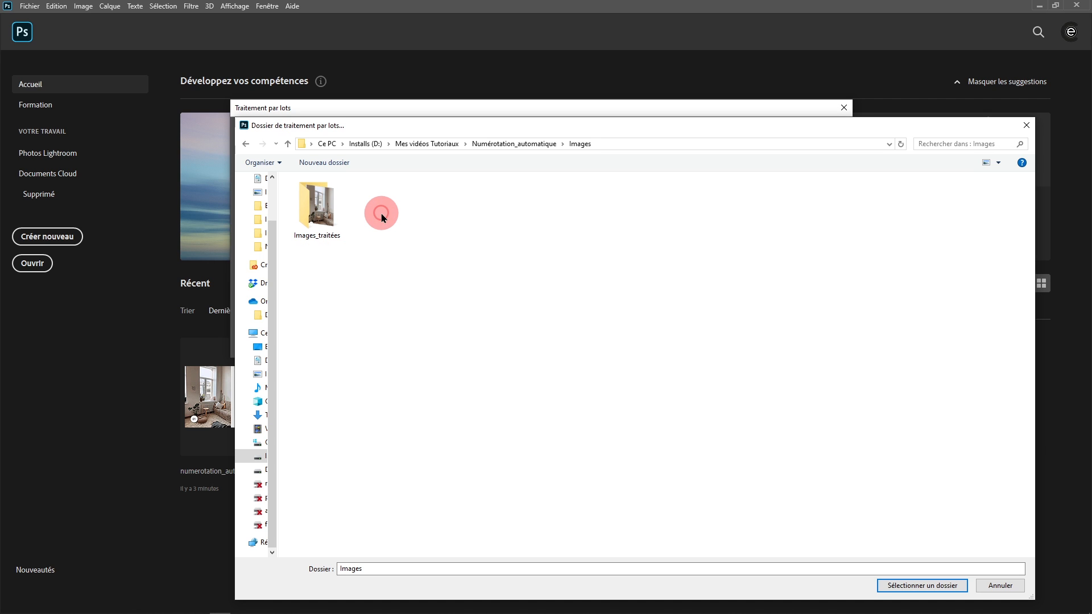
click(945, 585)
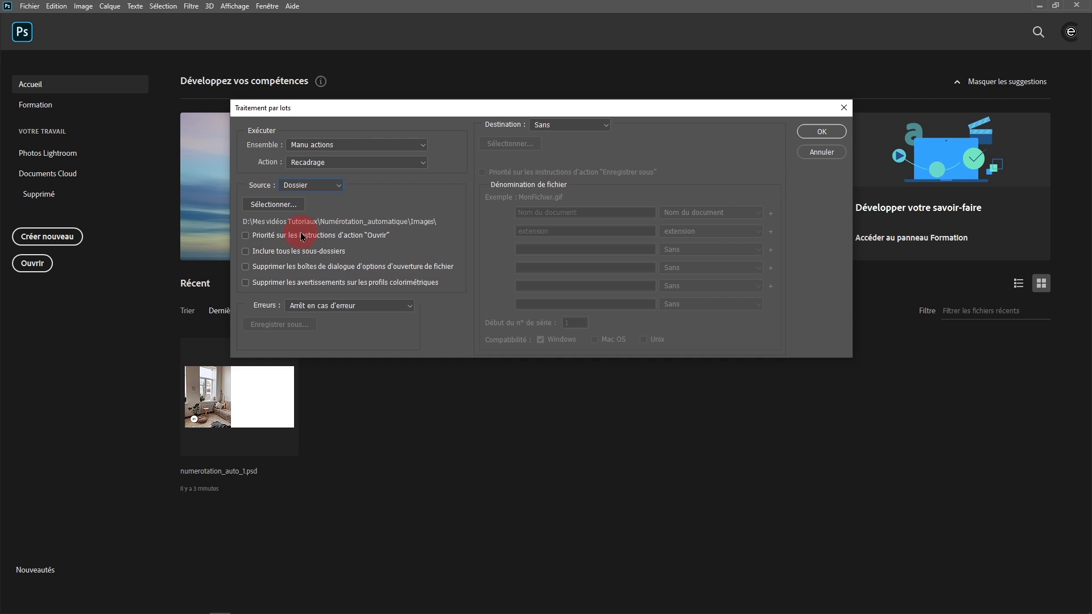
click(347, 237)
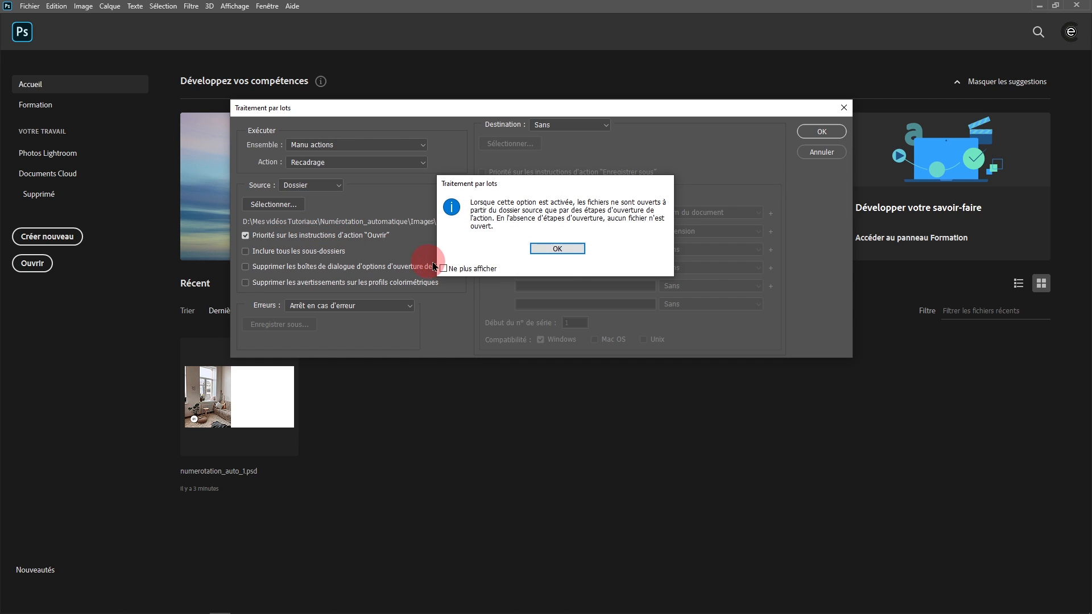
click(557, 249)
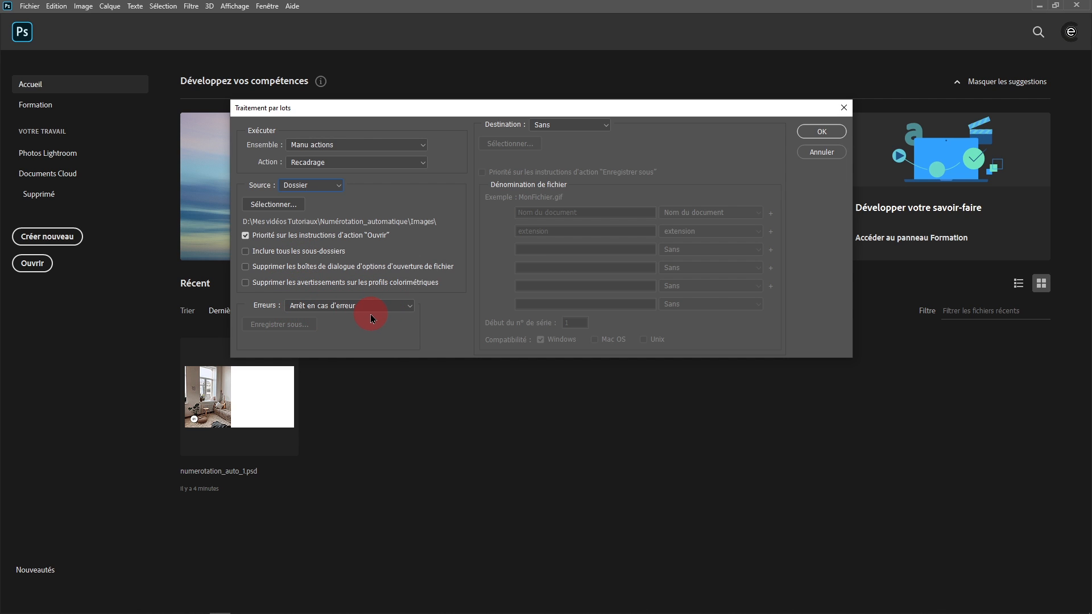
- Set the batch destination to a folder and choose Images_traitées inside the Images folder
click(559, 128)
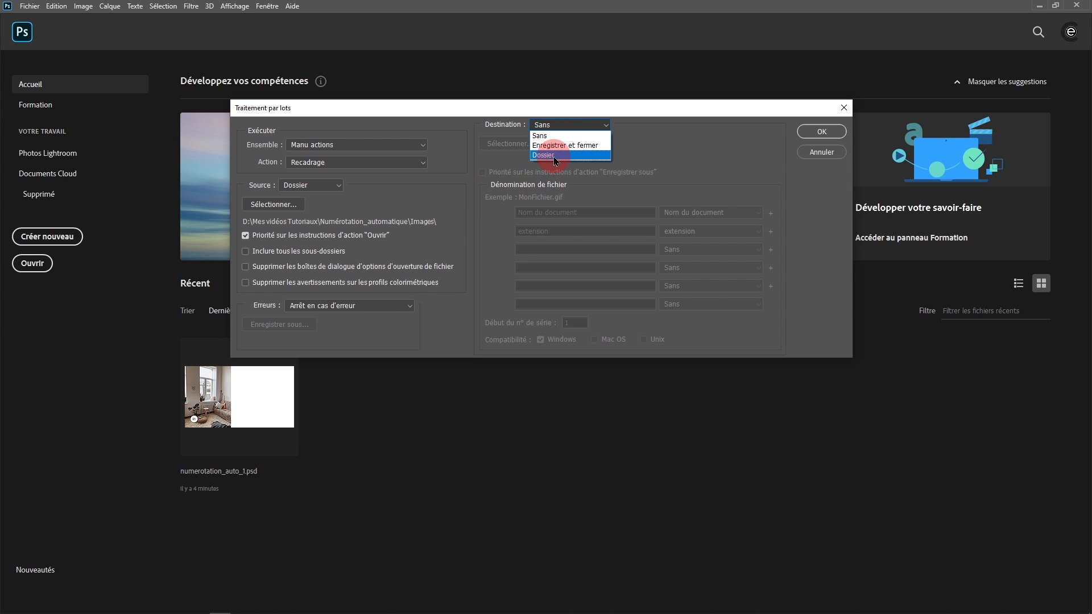
click(555, 156)
click(505, 143)
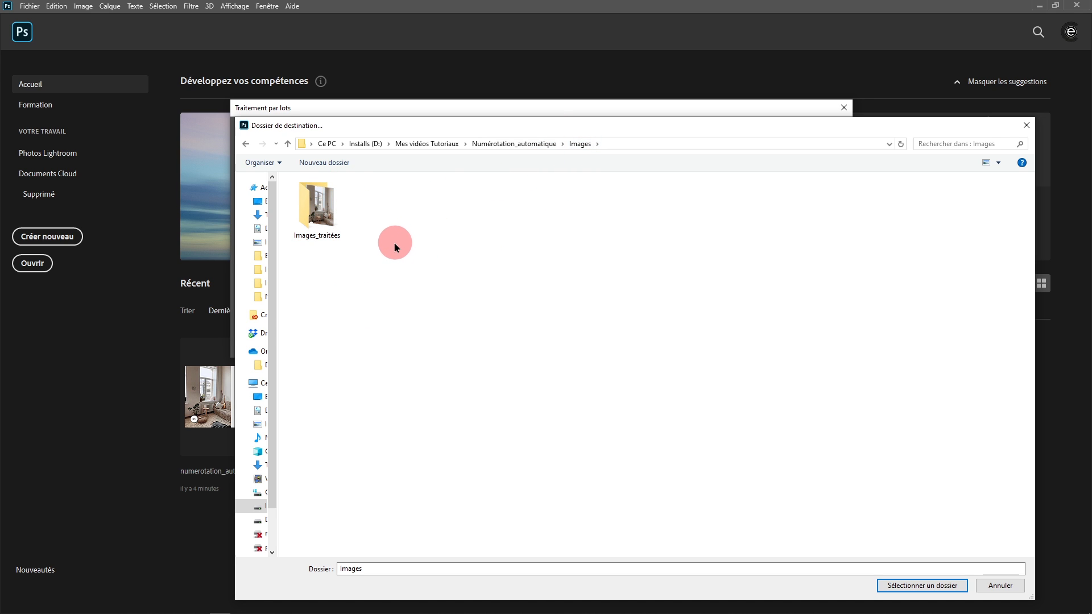
double_click(316, 204)
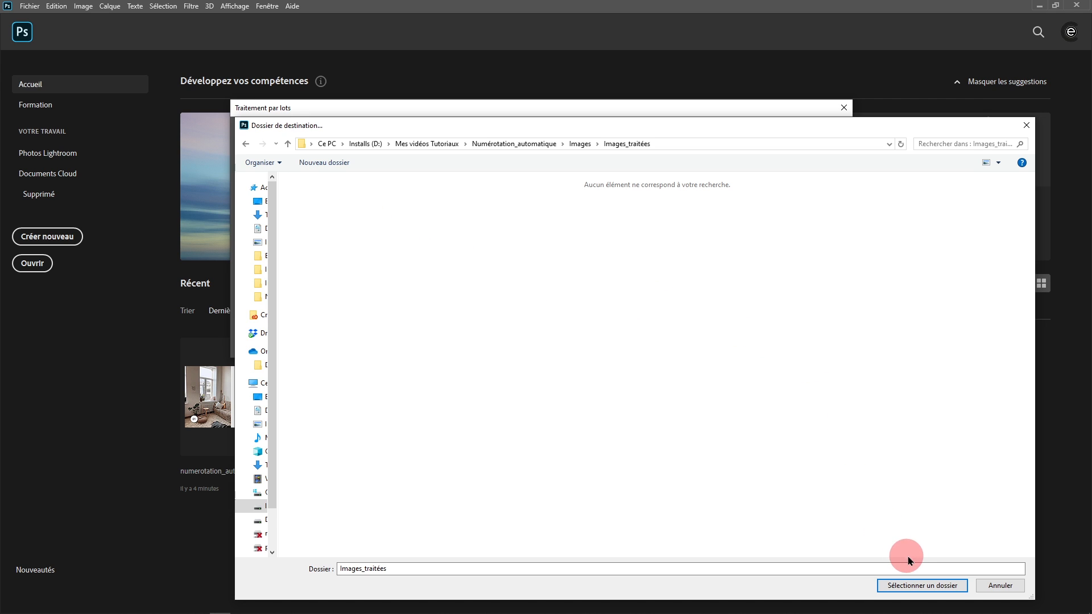
click(918, 590)
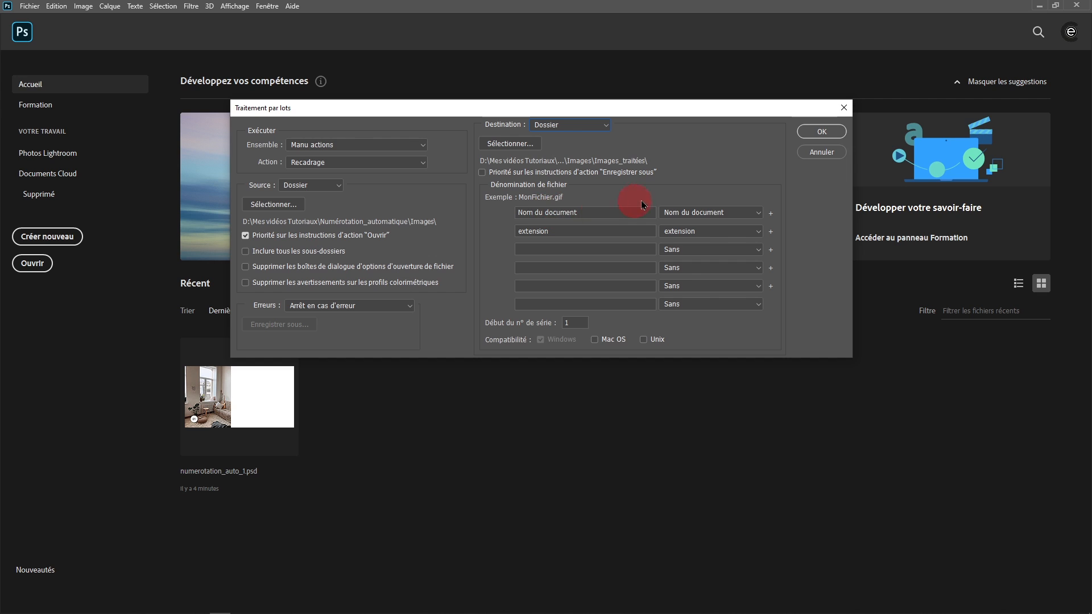
- Keep the batch file naming as Nom du document followed by extension, and run the batch process
click(756, 215)
click(732, 224)
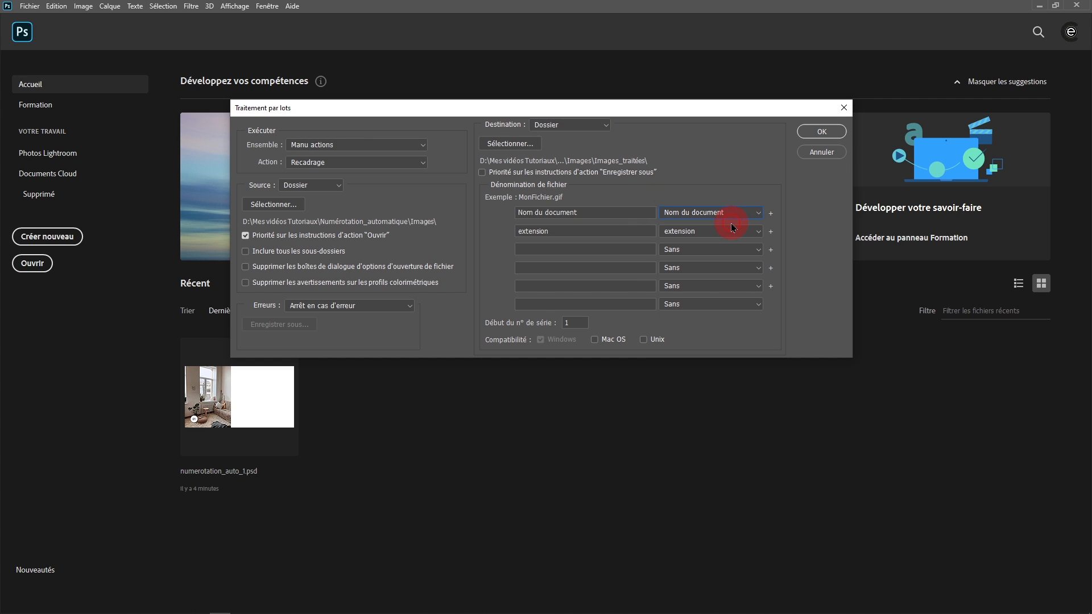
click(704, 233)
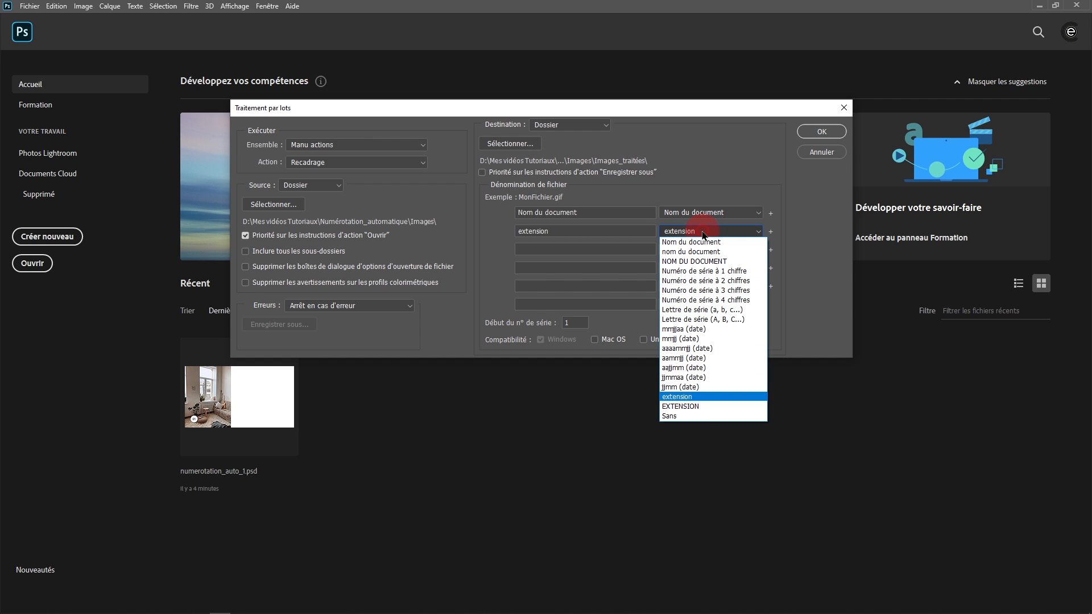
click(702, 398)
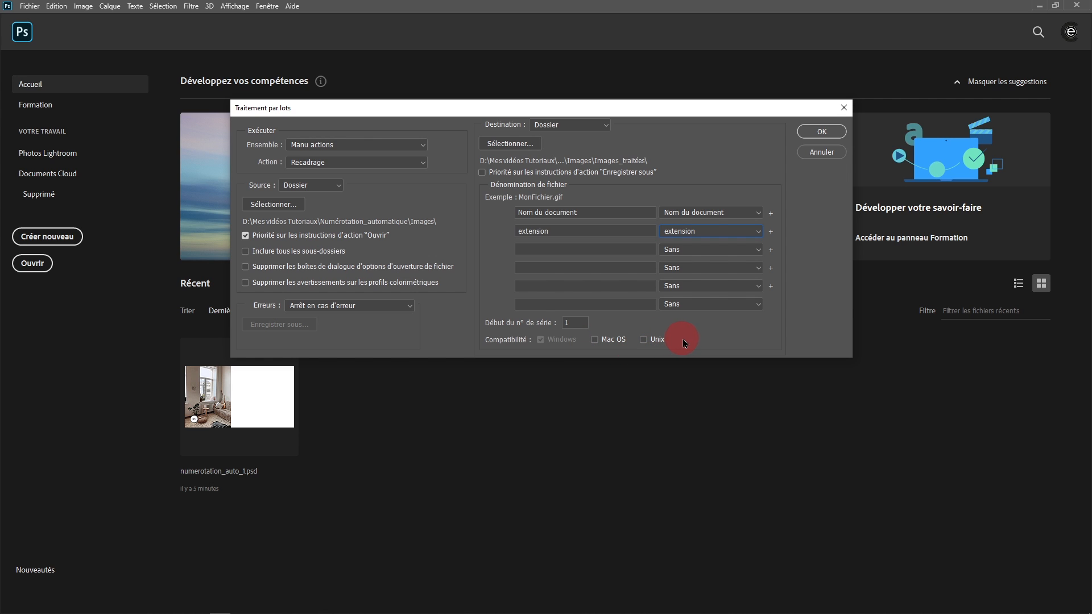
click(819, 132)
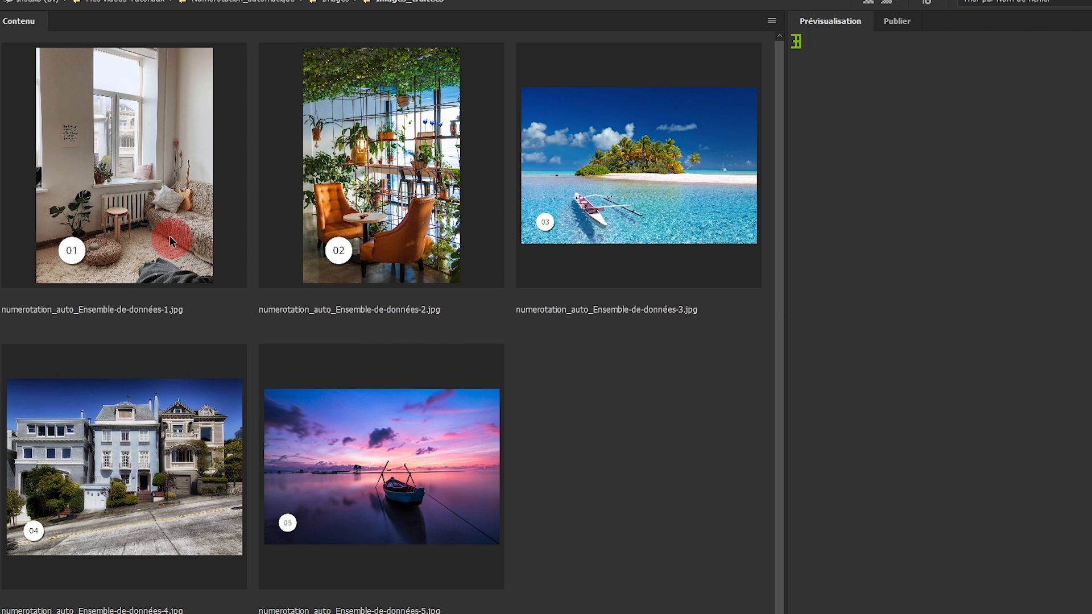
- Switch to Bridge and review the numbered JPEG images in the Images_traitées folder at full-screen size
click(147, 221)
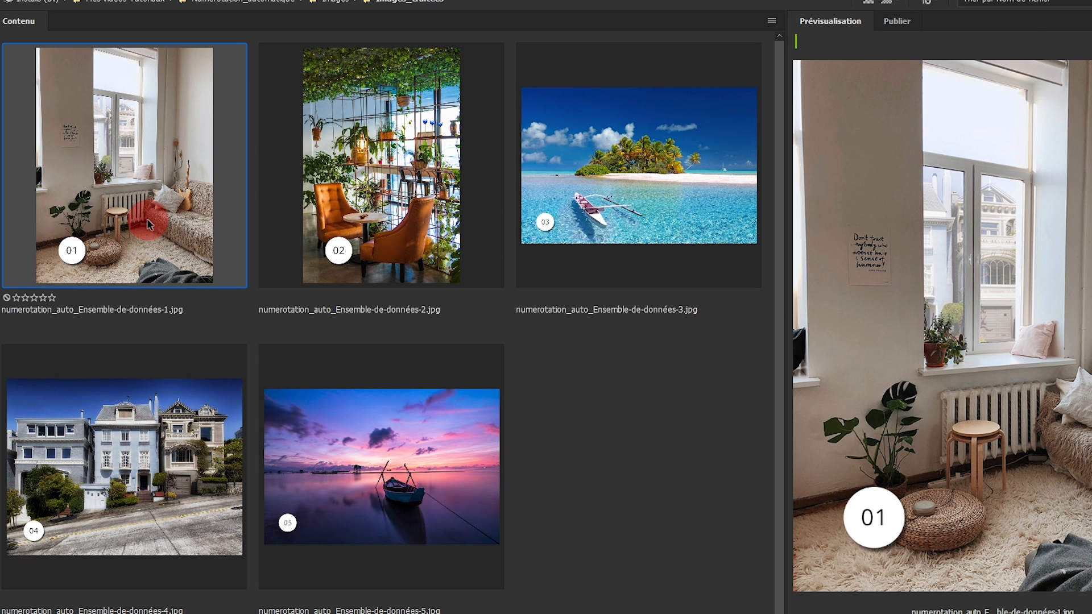
key(ctrl+l)
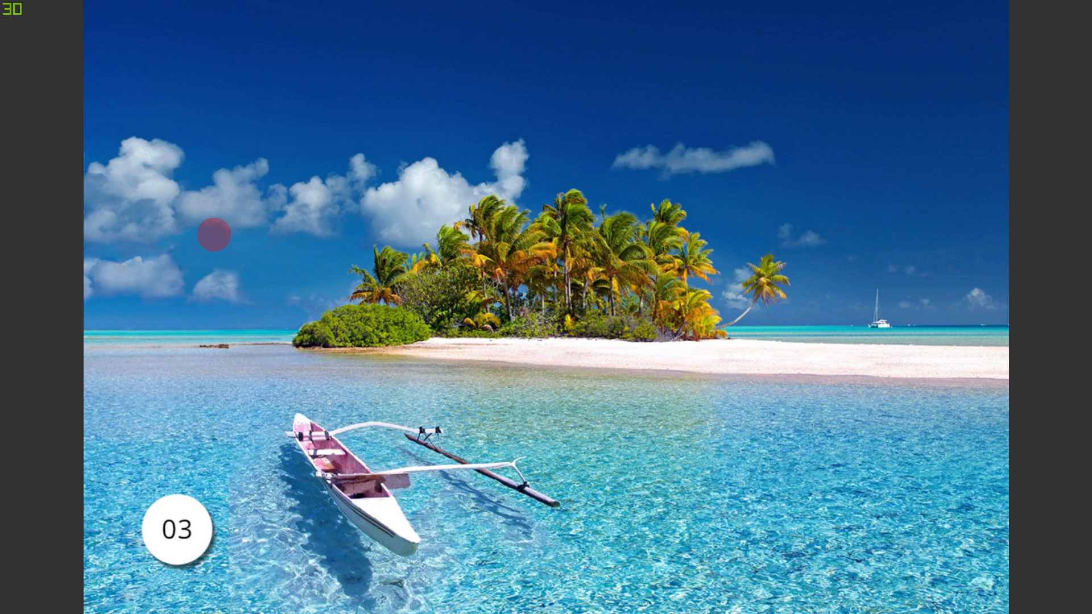
key(Escape)
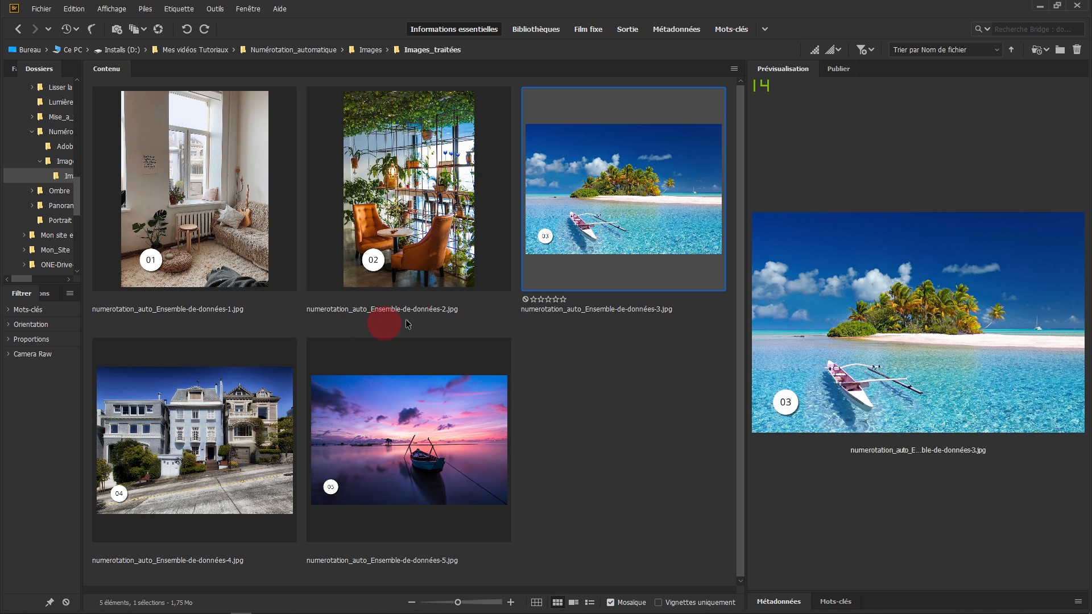